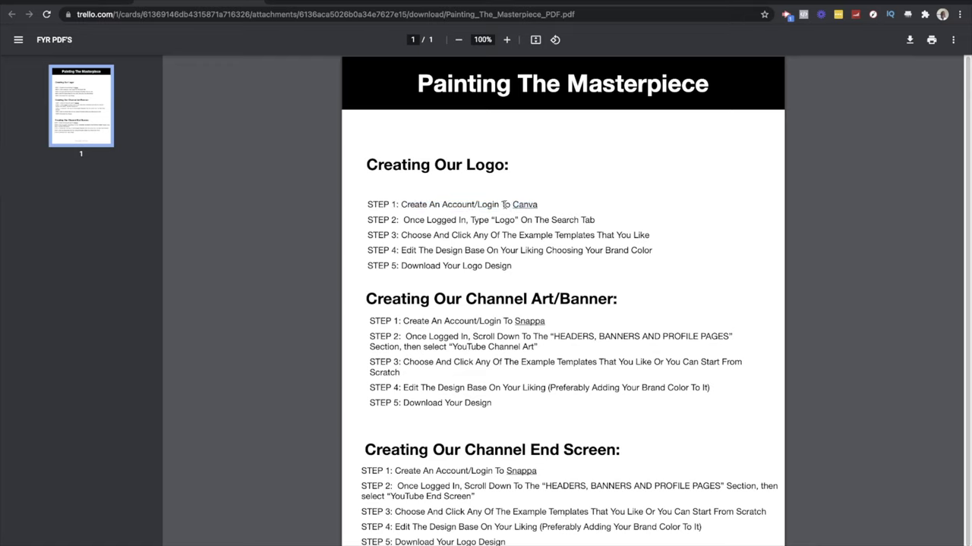
Step: Read step 1 of the logo instructions in the PDF, about creating a Canva account
double_click(527, 203)
triple_click(527, 201)
double_click(527, 203)
click(523, 203)
Step: Open canva.com in the browser and search its templates for "logo"
click(272, 18)
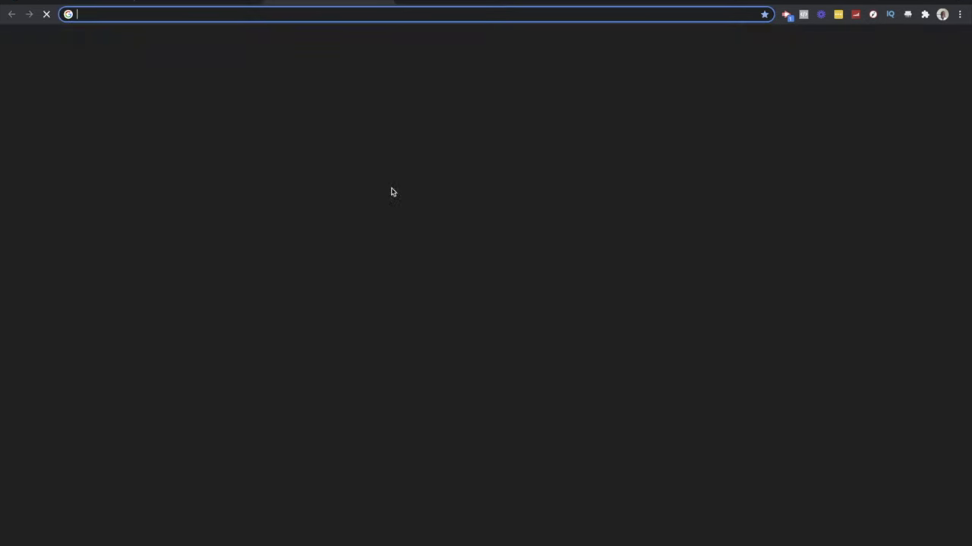
text(ca)
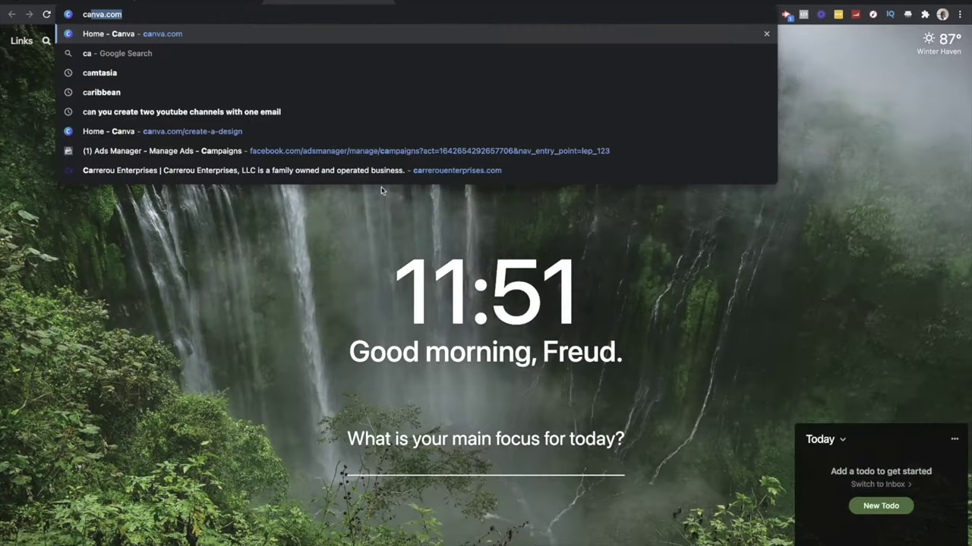
click(162, 34)
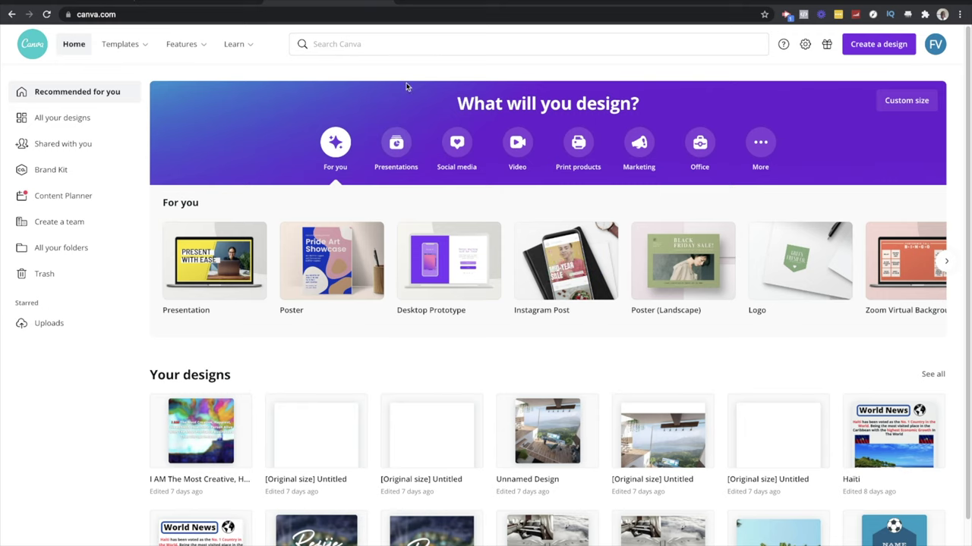
click(367, 46)
text(lo)
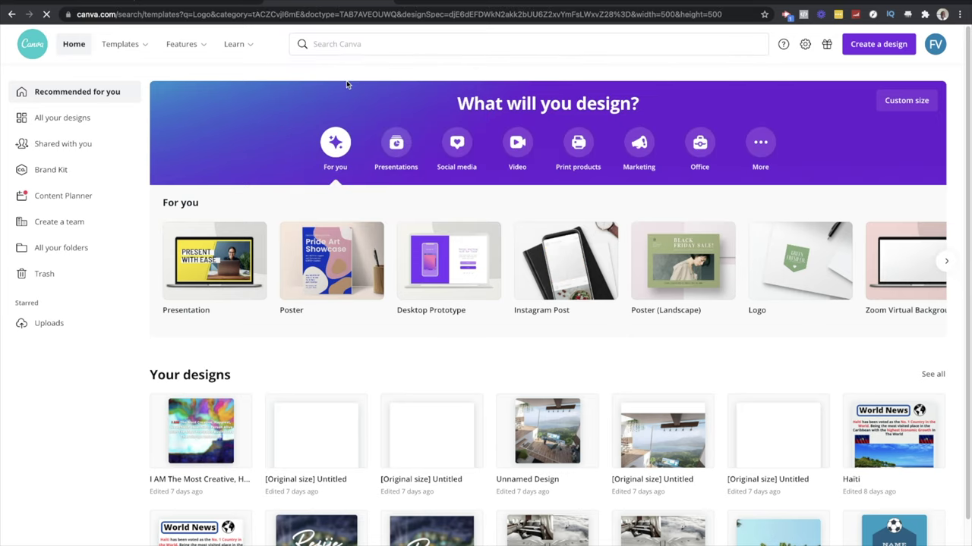
Step: Review steps 2 and 3 of the logo instructions in the PDF and return to the Canva logo templates
click(224, 2)
drag(403, 220, 608, 225)
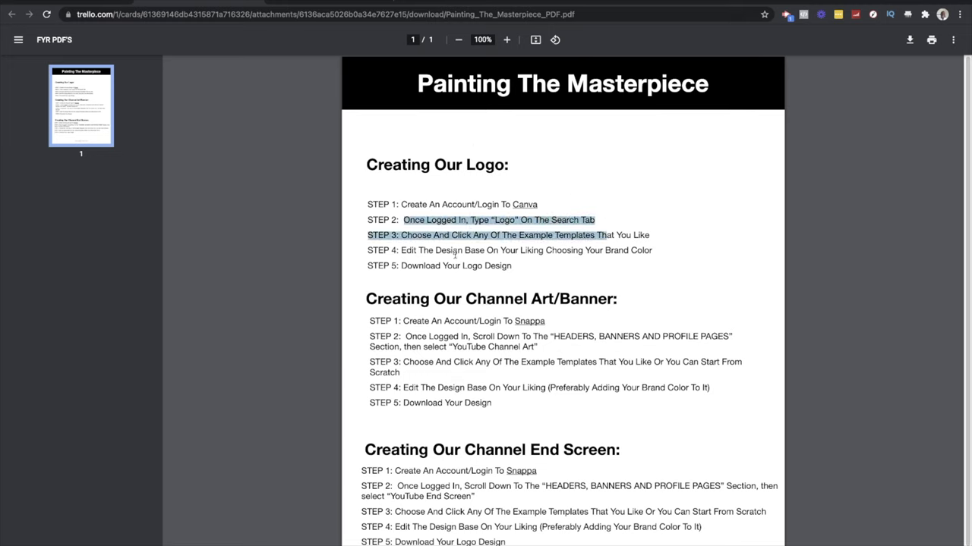
click(427, 237)
drag(418, 234, 614, 232)
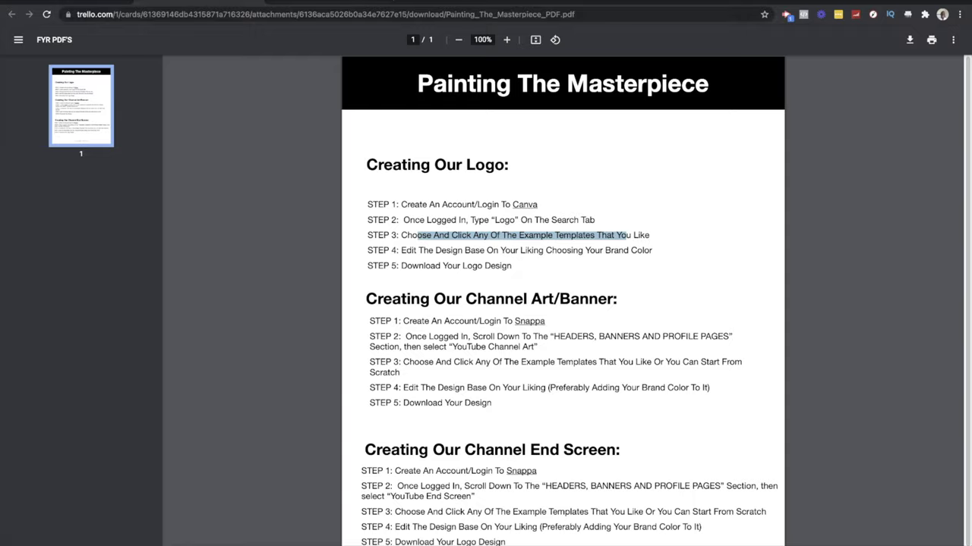
click(325, 30)
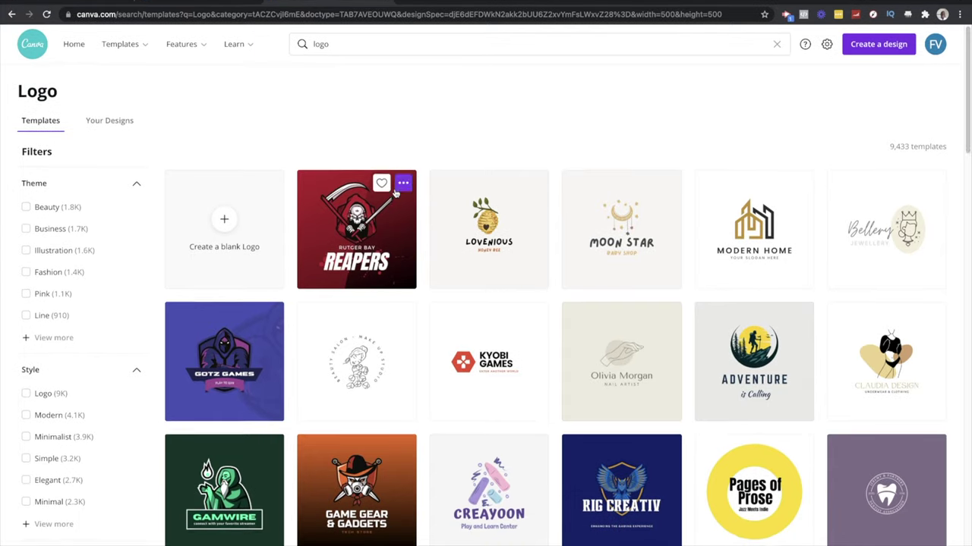
Step: Create a blank logo design and close it to return to the logo template results
scroll(434, 271, down, 15)
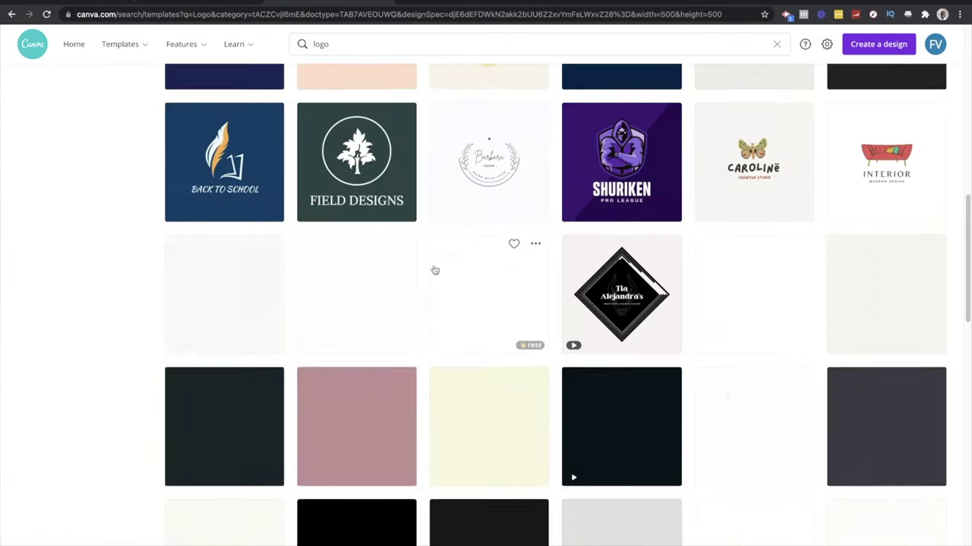
scroll(381, 252, up, 13)
scroll(381, 253, up, 3)
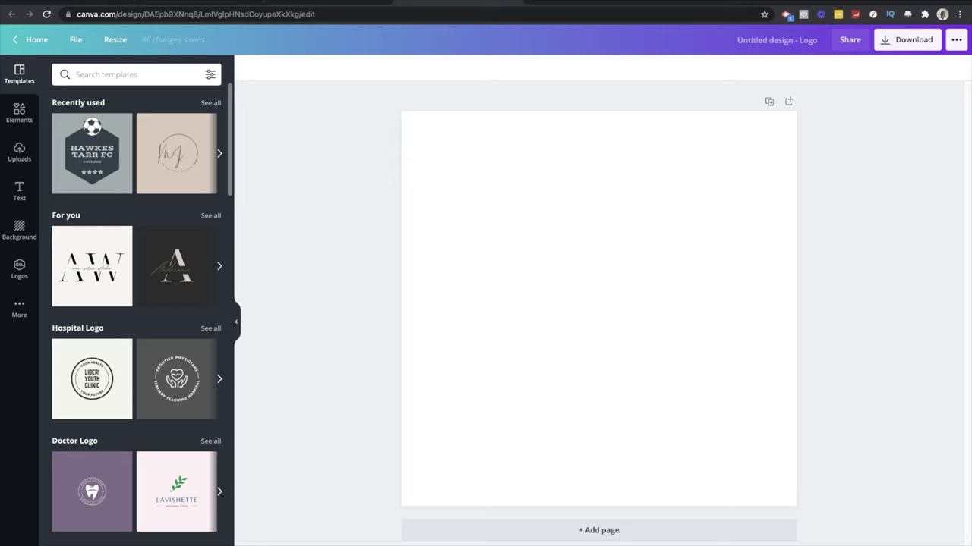
click(515, 3)
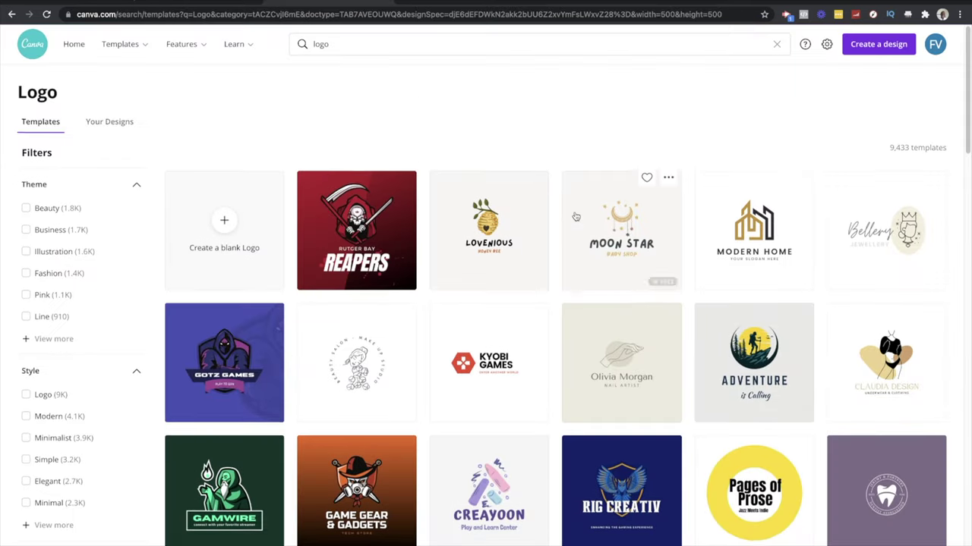
Step: Examine the styles, colours and layouts of the logo templates in the search results
scroll(631, 306, down, 1)
scroll(630, 306, down, 9)
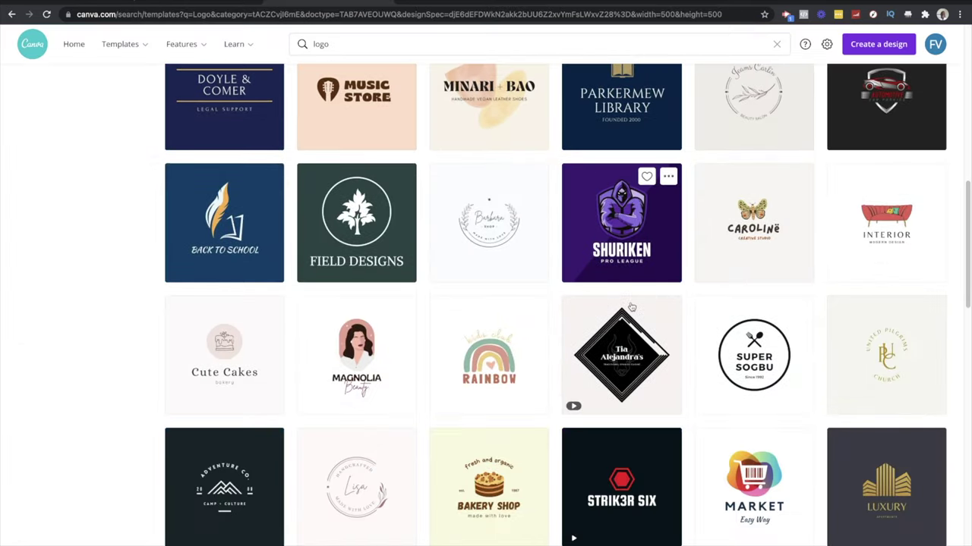
scroll(592, 292, up, 9)
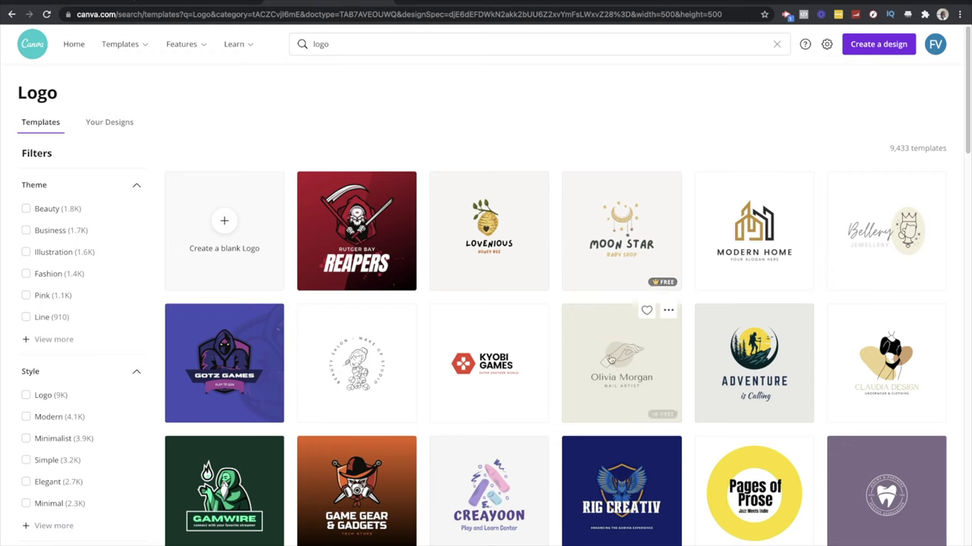
scroll(597, 381, down, 4)
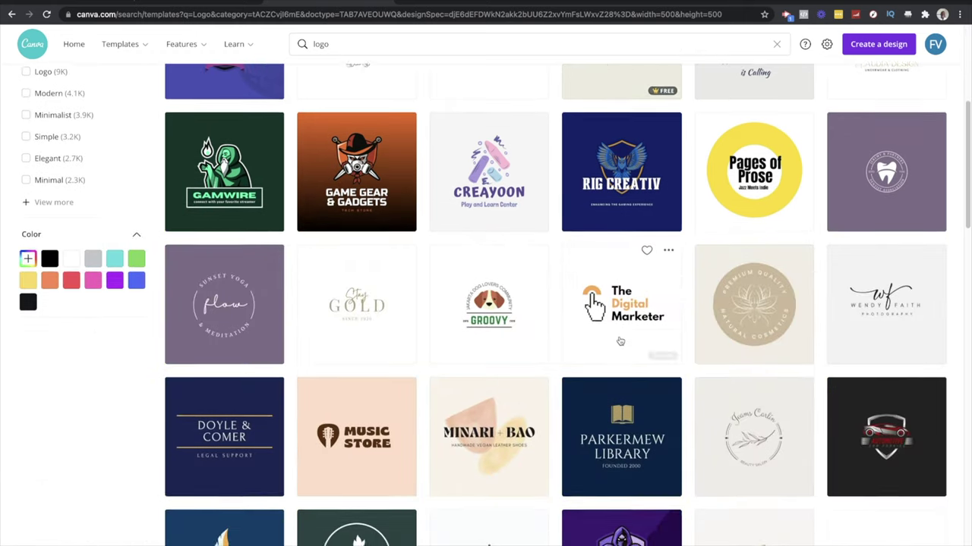
scroll(539, 358, up, 3)
scroll(538, 358, up, 2)
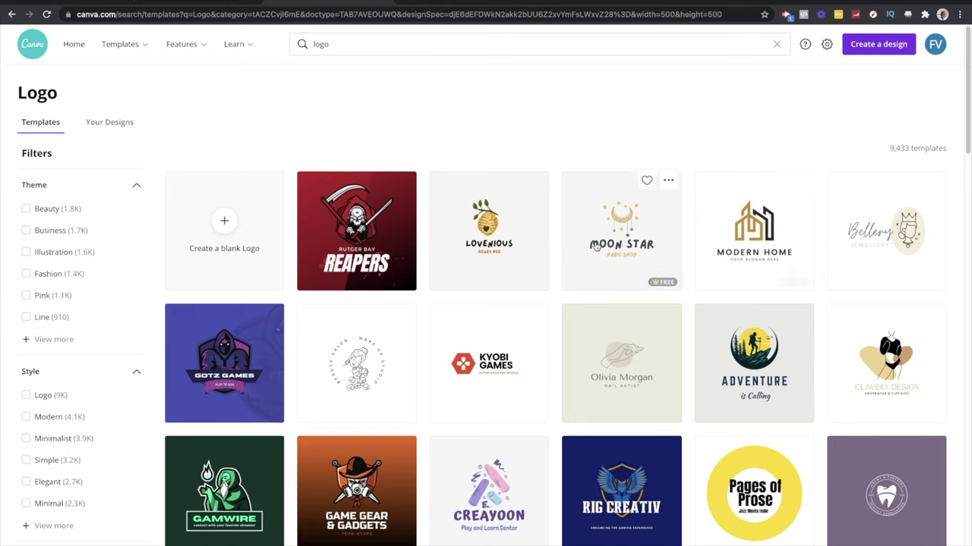
scroll(616, 251, down, 8)
scroll(615, 277, down, 5)
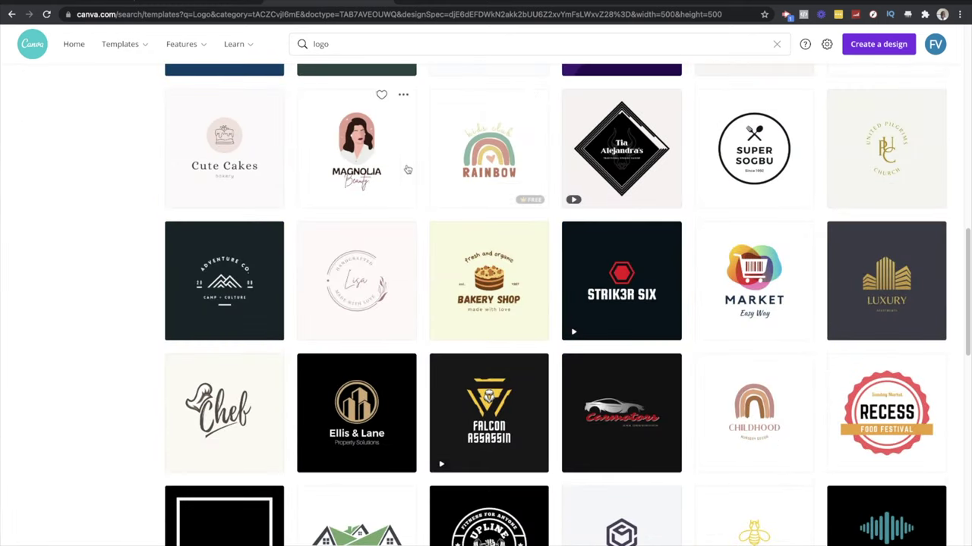
scroll(445, 328, down, 1)
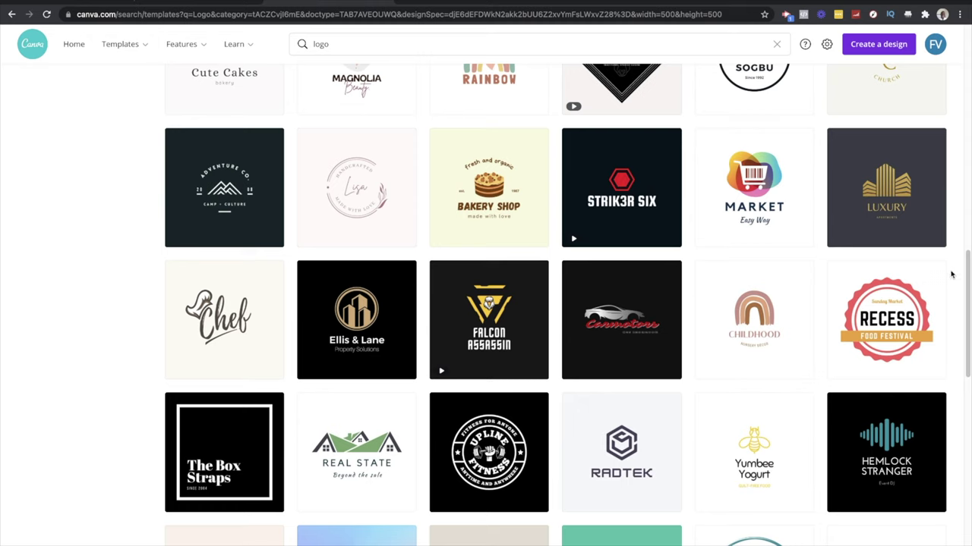
mouse_move(911, 274)
scroll(910, 275, down, 1)
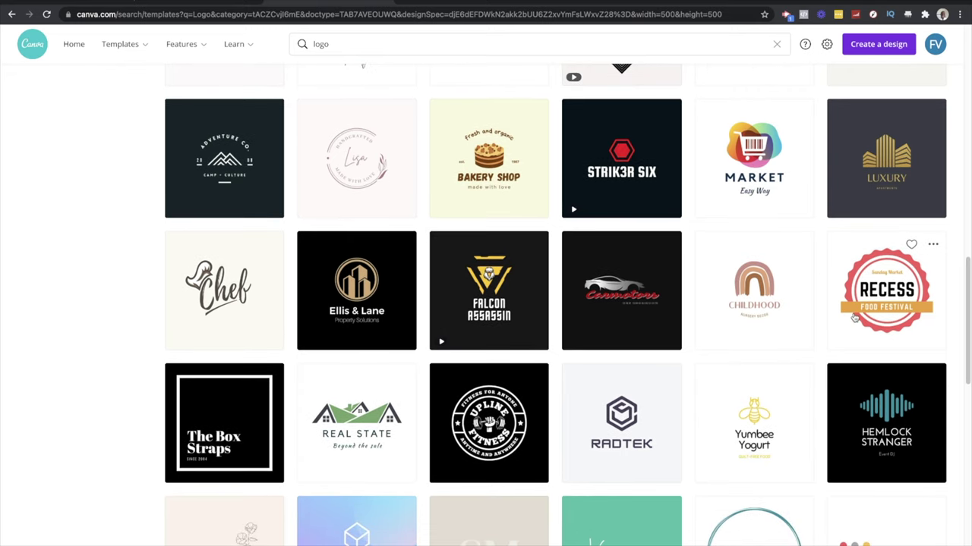
scroll(856, 317, down, 6)
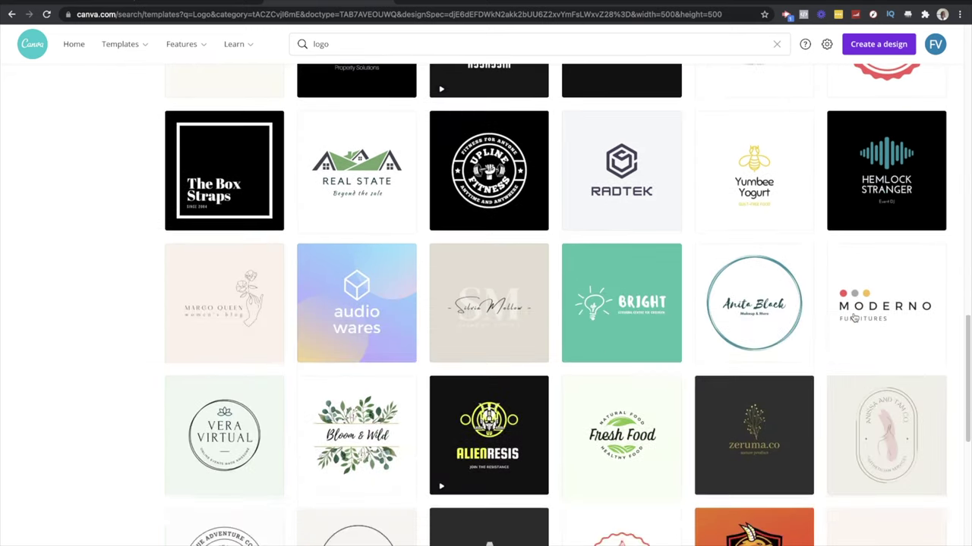
scroll(426, 277, down, 3)
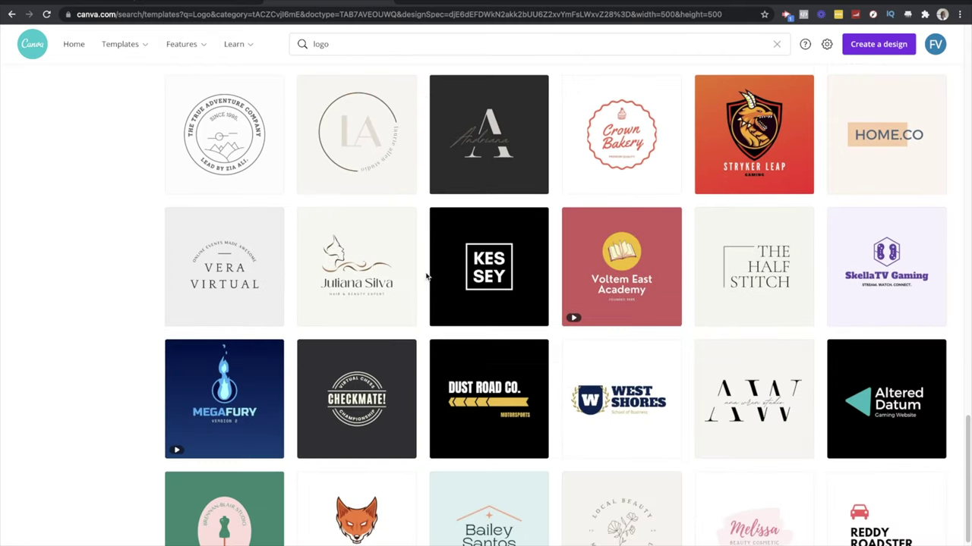
scroll(427, 277, down, 2)
scroll(427, 277, down, 3)
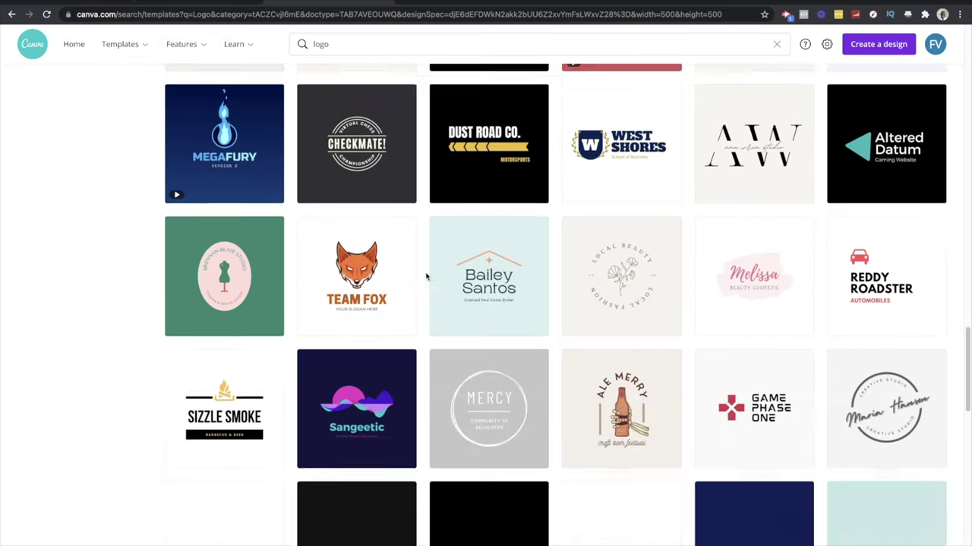
scroll(427, 277, down, 4)
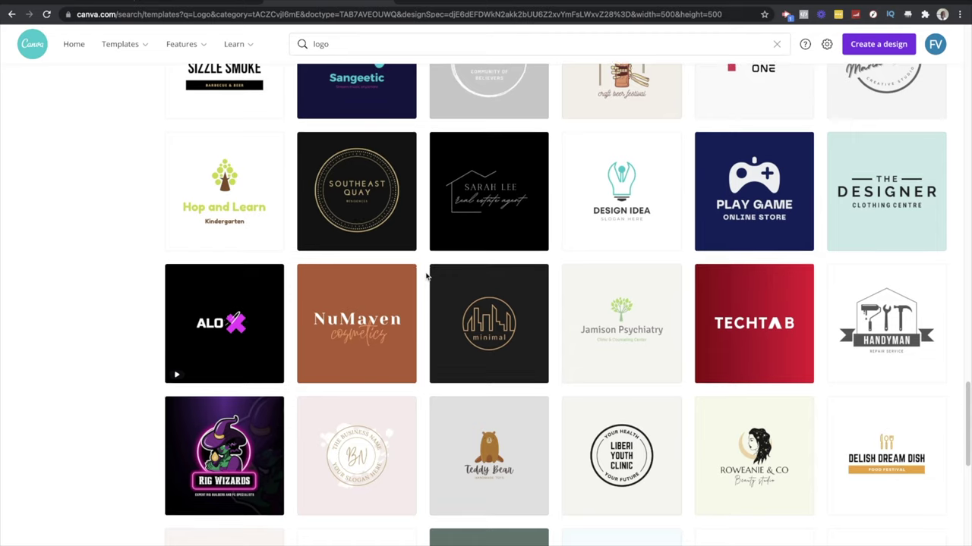
scroll(427, 277, down, 2)
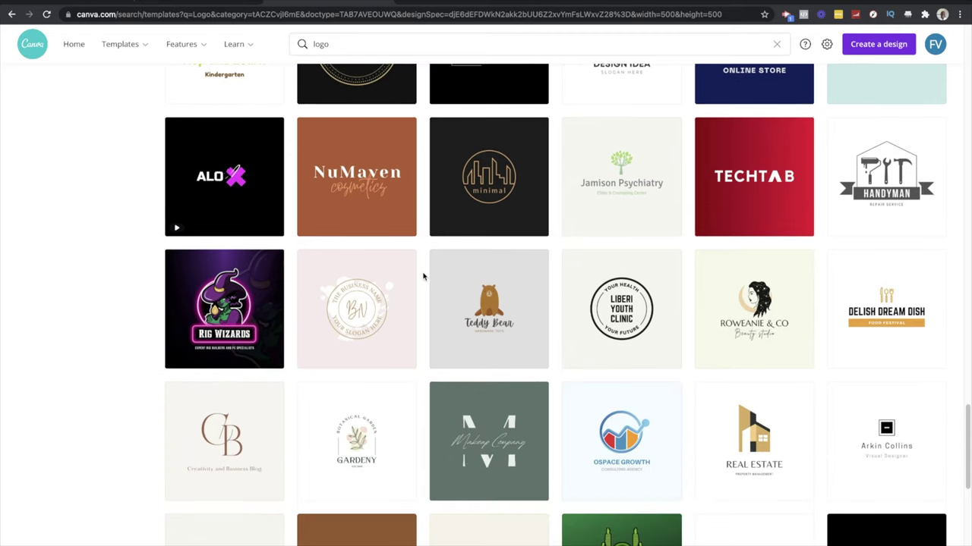
scroll(423, 277, down, 1)
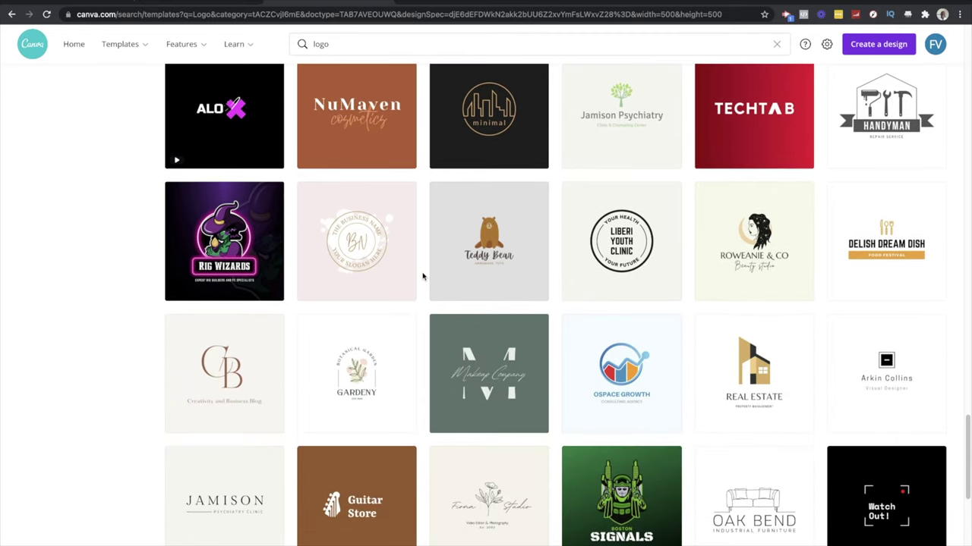
scroll(668, 357, down, 2)
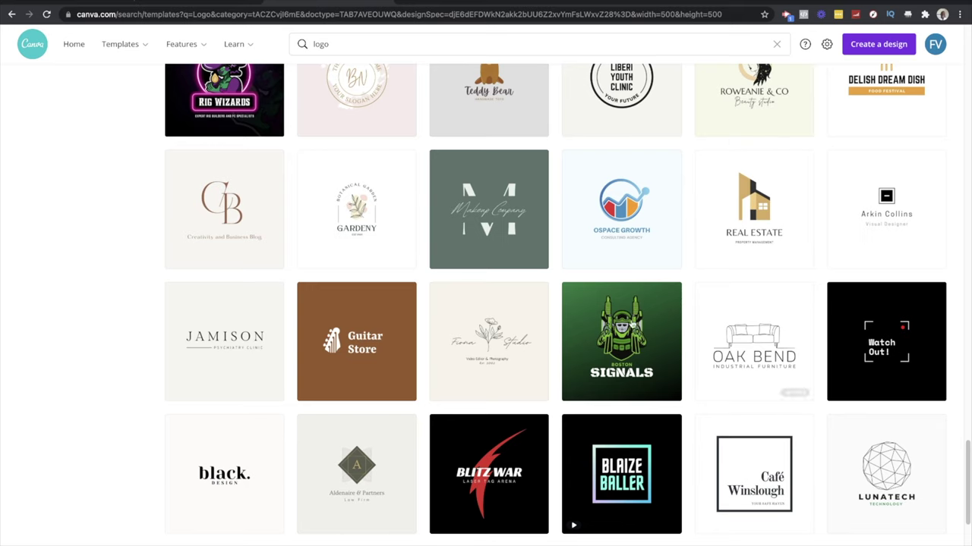
scroll(684, 357, down, 3)
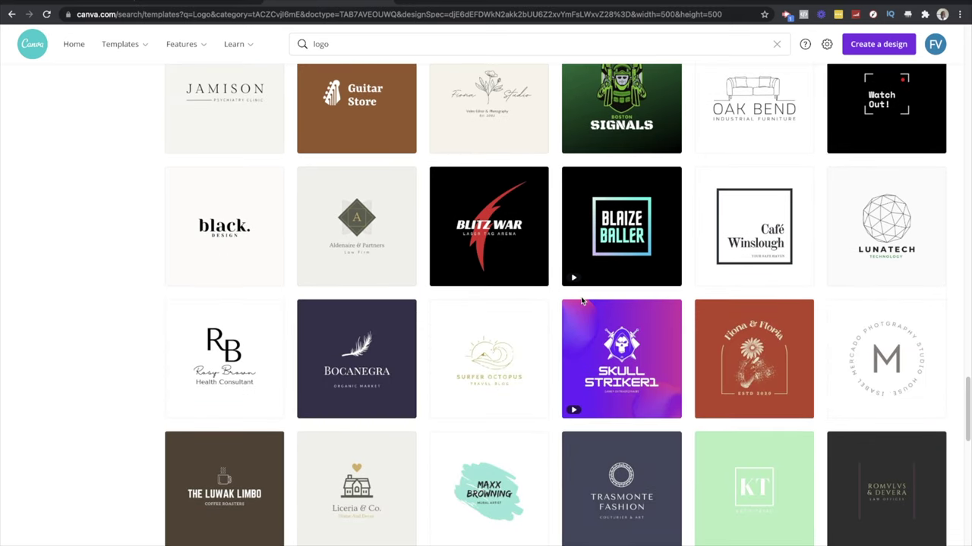
scroll(582, 302, down, 1)
scroll(581, 301, down, 1)
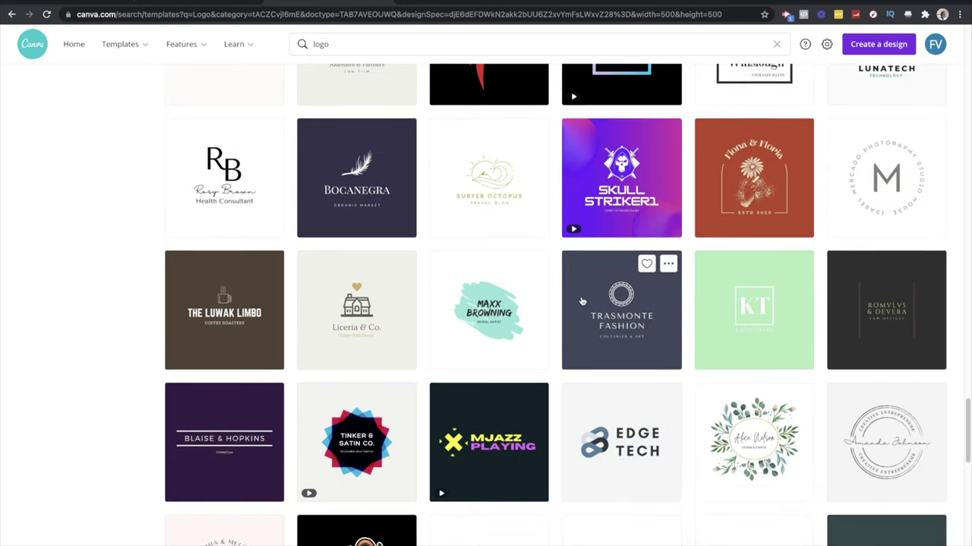
scroll(581, 302, down, 2)
scroll(582, 302, down, 1)
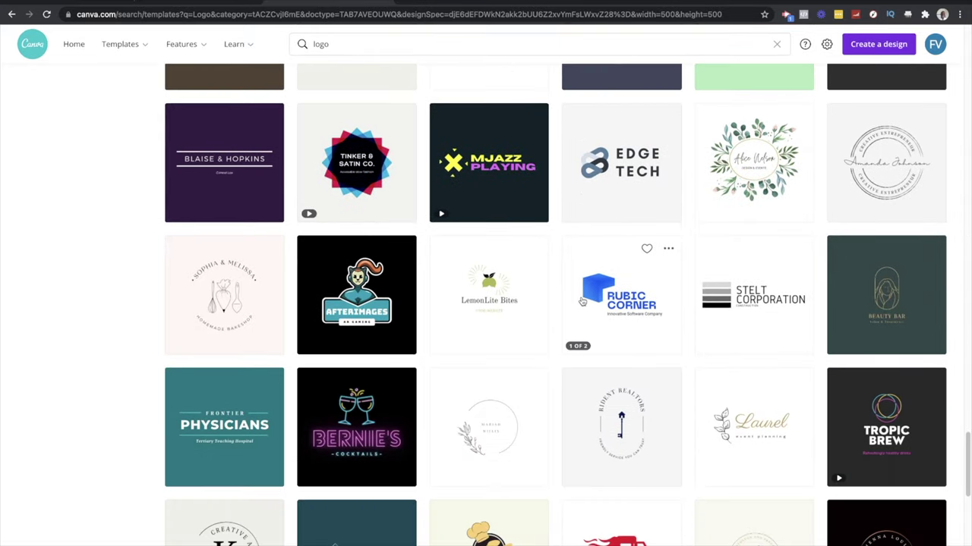
Step: Open the "Creative Assistant" logo template with the letter K and botanical branch for editing
scroll(581, 301, down, 2)
scroll(577, 306, down, 2)
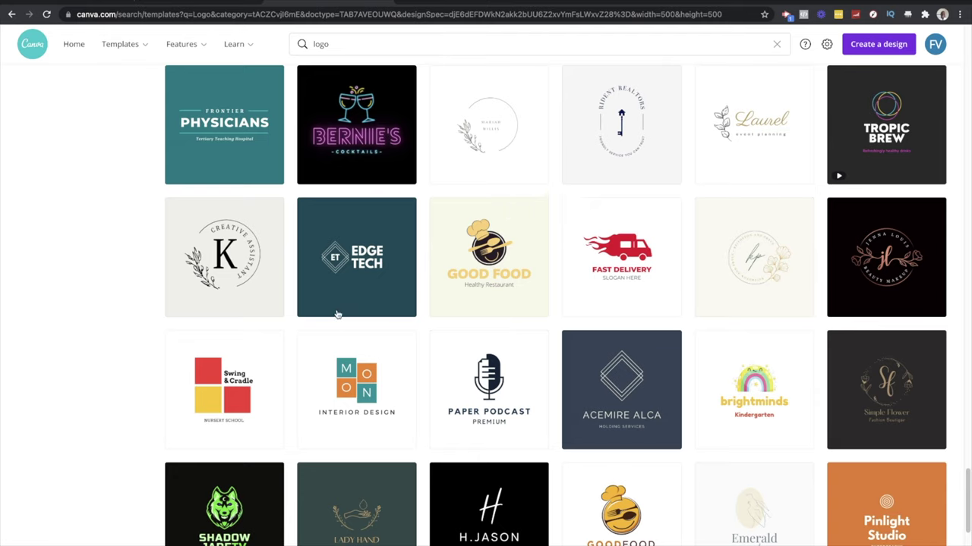
scroll(245, 281, down, 1)
click(241, 235)
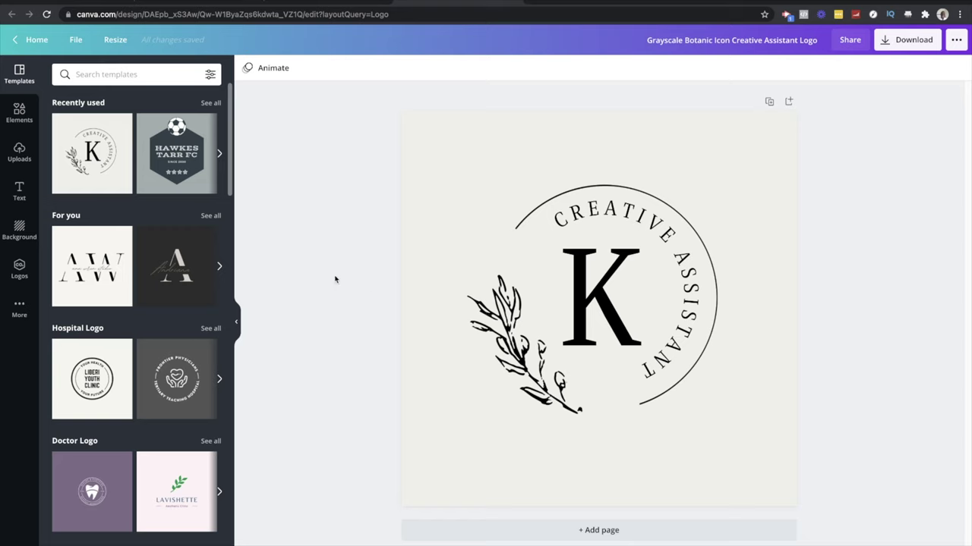
click(436, 191)
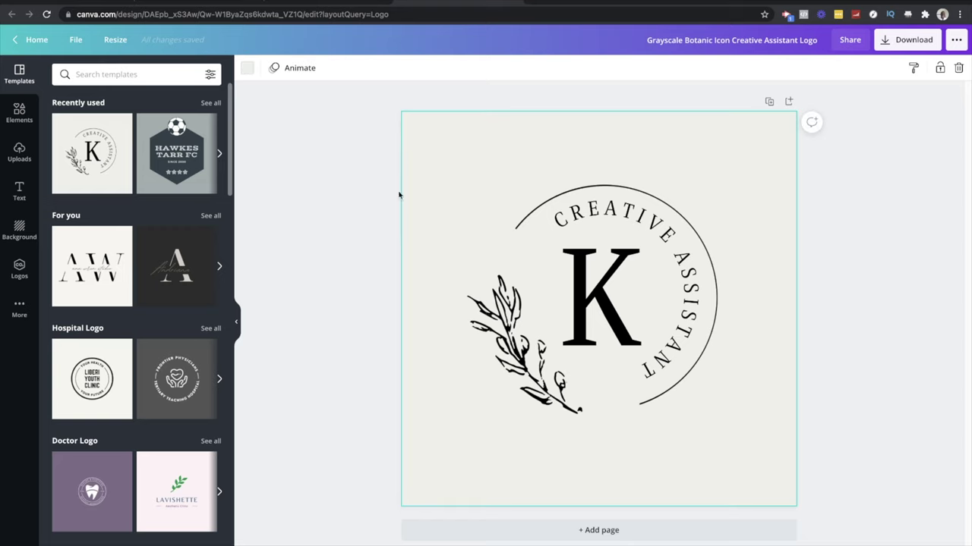
click(341, 251)
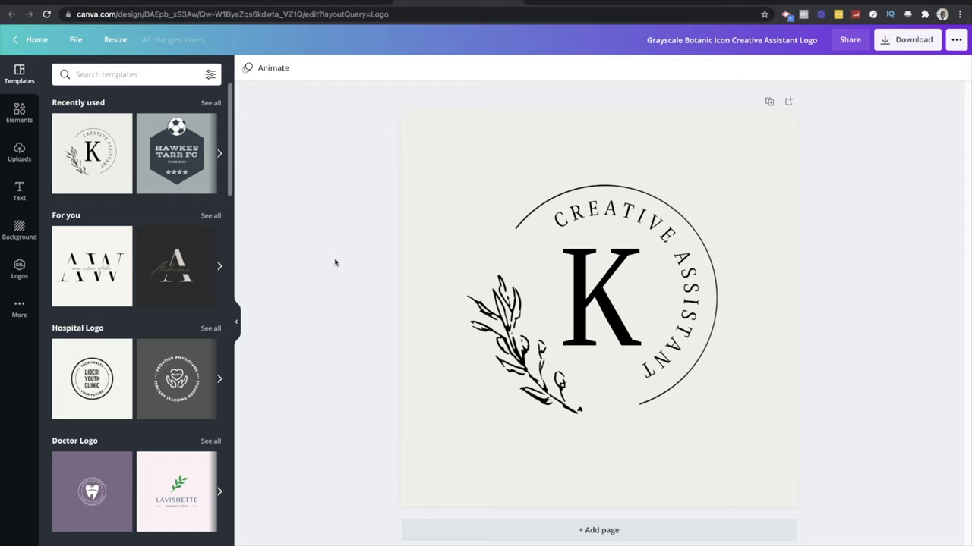
click(475, 186)
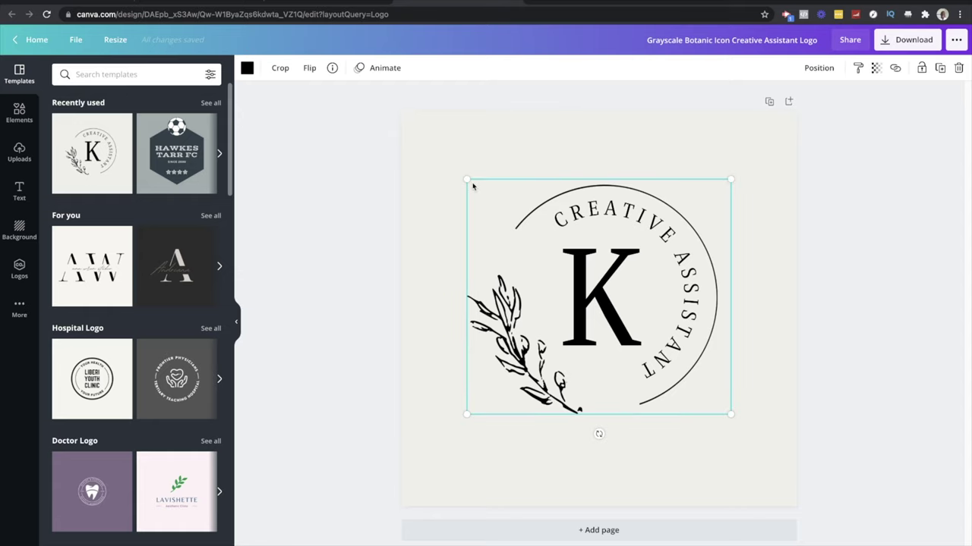
click(442, 138)
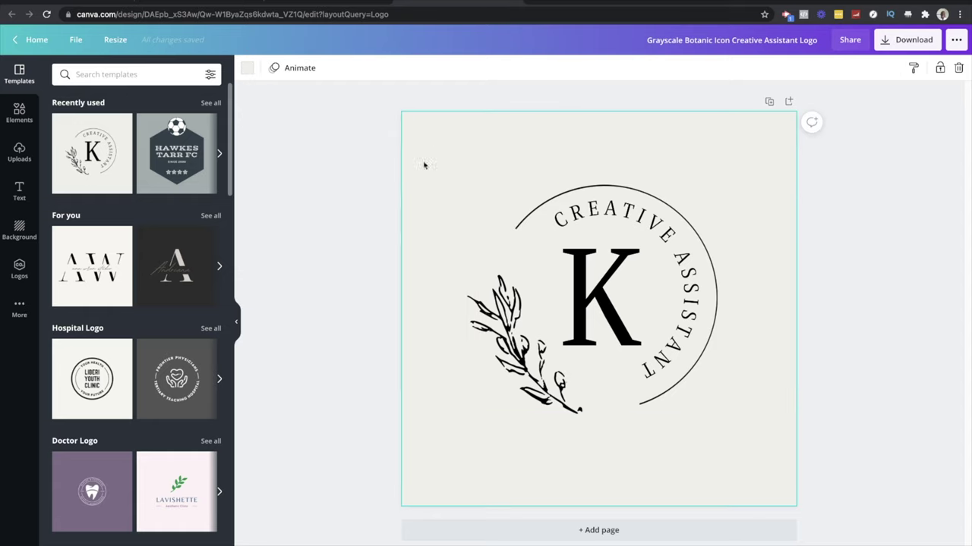
click(358, 258)
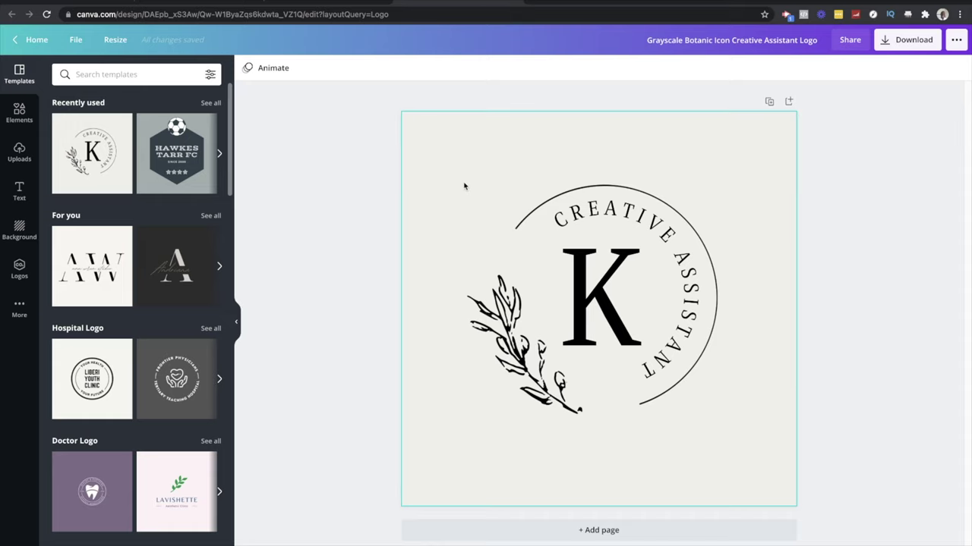
click(451, 157)
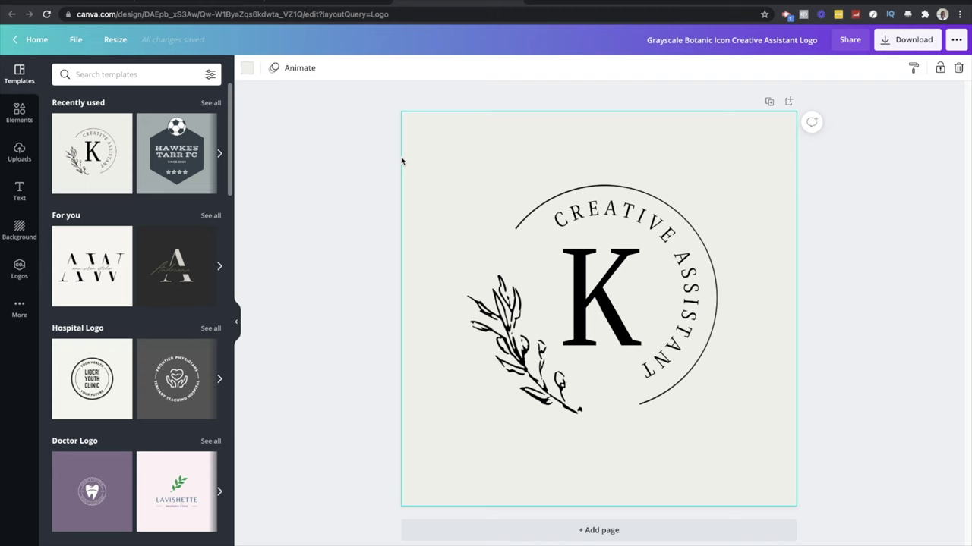
Step: Open youtube.com in the new browser tab and go to the subscribed Alux.com channel
click(538, 3)
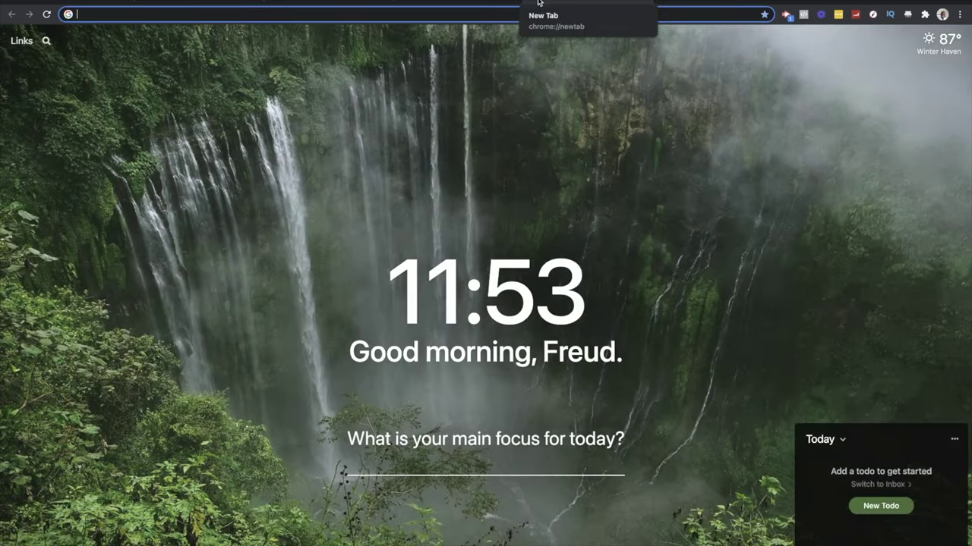
text(youtube.com)
key(Return)
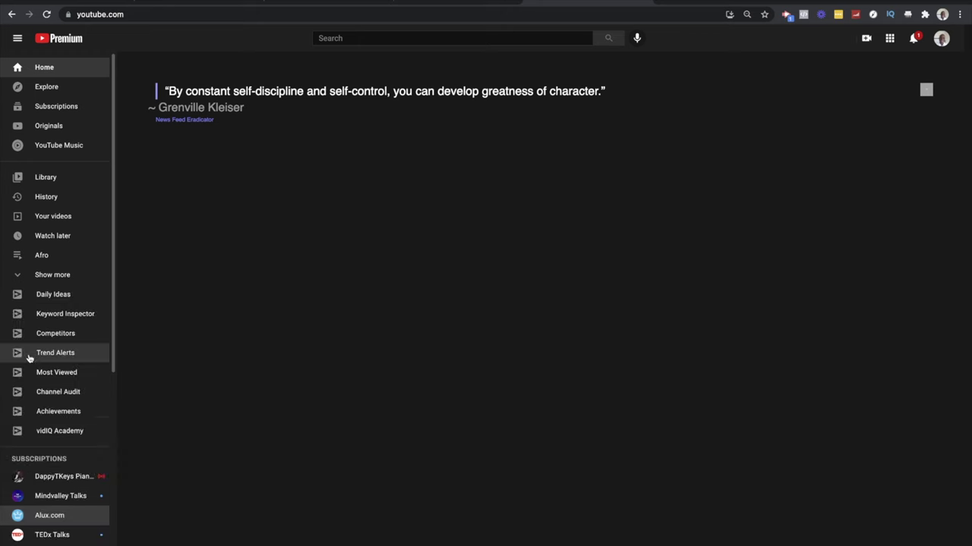
click(44, 521)
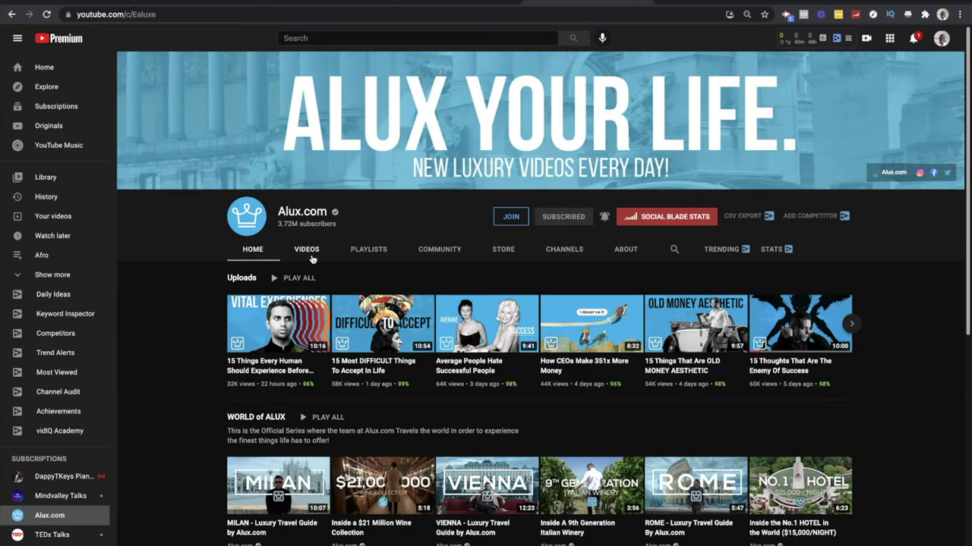
Step: Examine the thumbnails of the Alux.com channel's uploaded videos for consistent colours and logo placement
click(309, 255)
scroll(704, 303, down, 3)
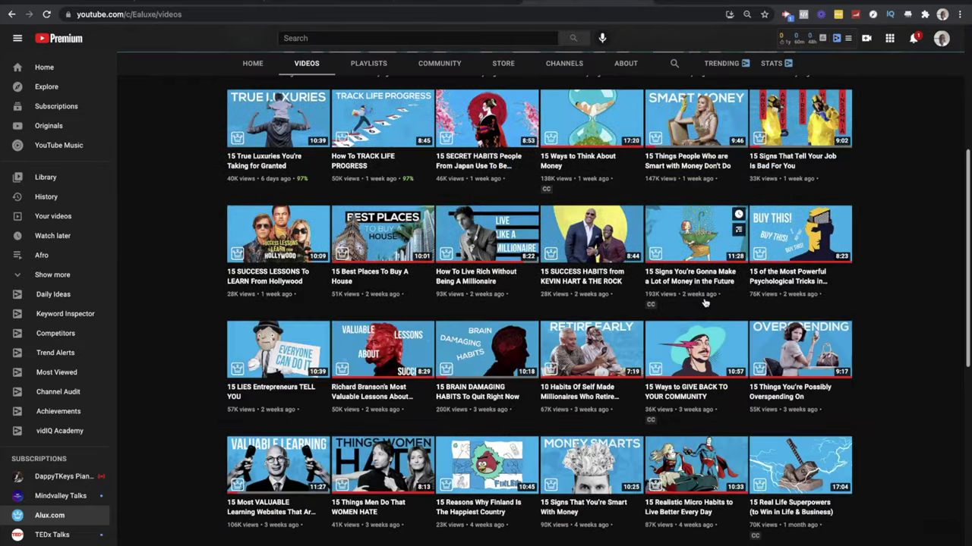
scroll(704, 302, down, 10)
scroll(706, 302, down, 10)
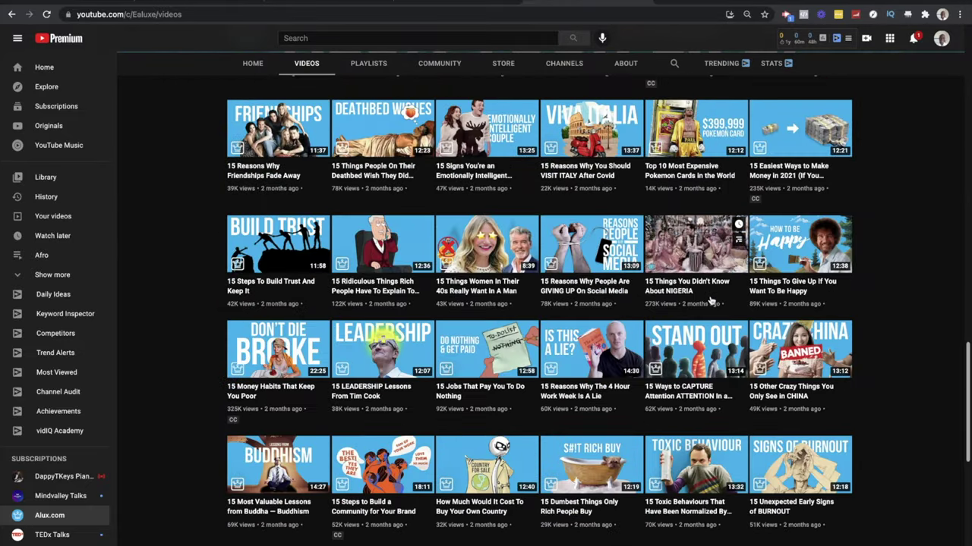
scroll(712, 302, down, 8)
scroll(432, 267, up, 3)
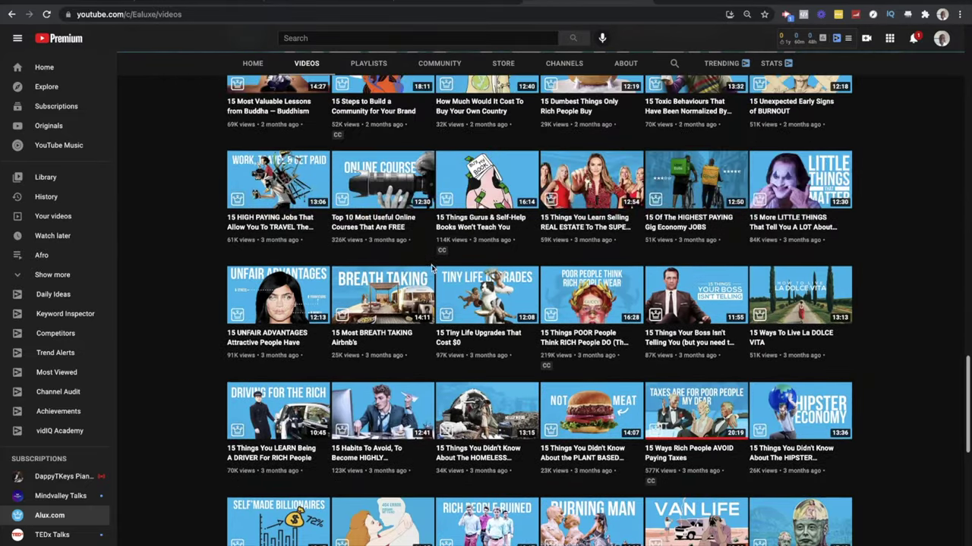
scroll(433, 268, up, 10)
Step: Examine the TEDx Talks channel's logo and uploaded video thumbnails, and return to the Canva logo design
click(51, 536)
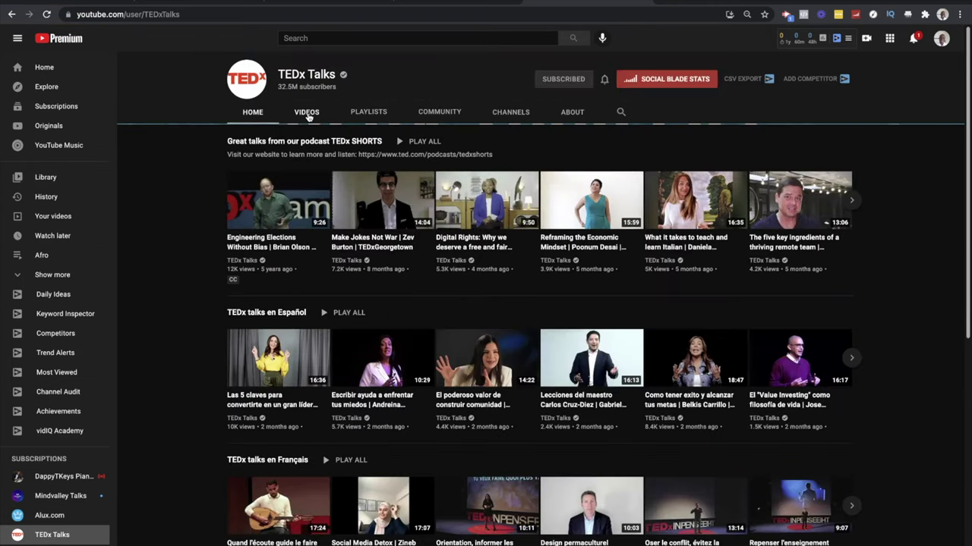
click(307, 113)
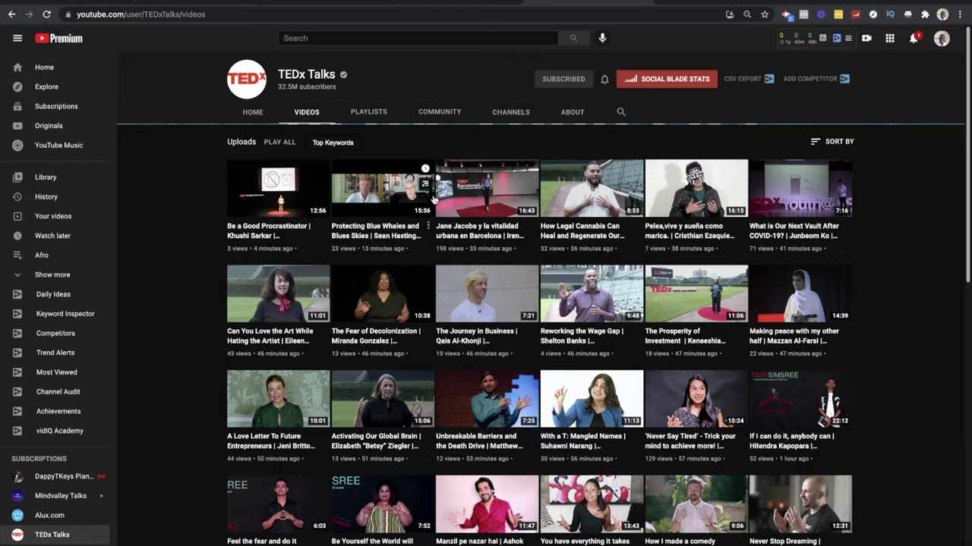
scroll(439, 198, down, 3)
scroll(439, 197, up, 3)
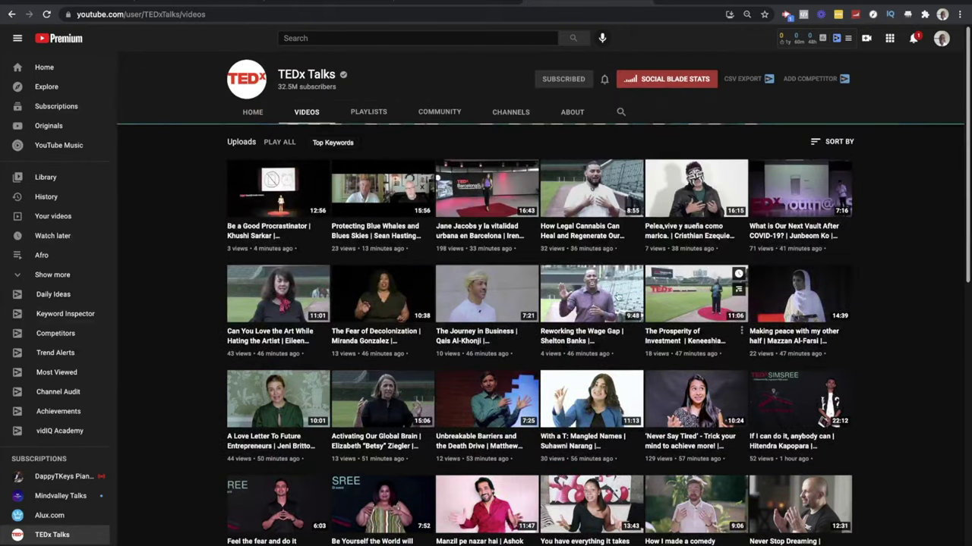
scroll(767, 353, down, 5)
scroll(766, 353, down, 15)
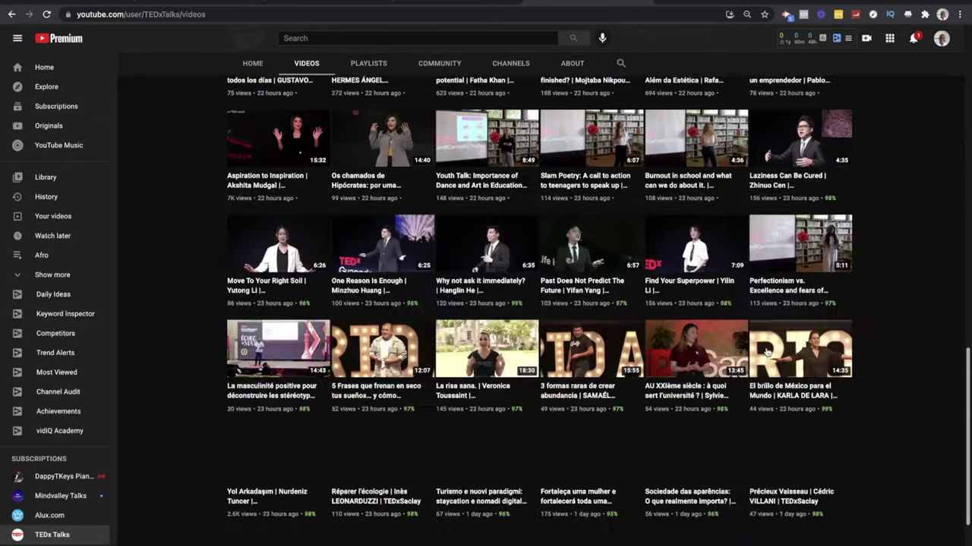
scroll(241, 169, up, 15)
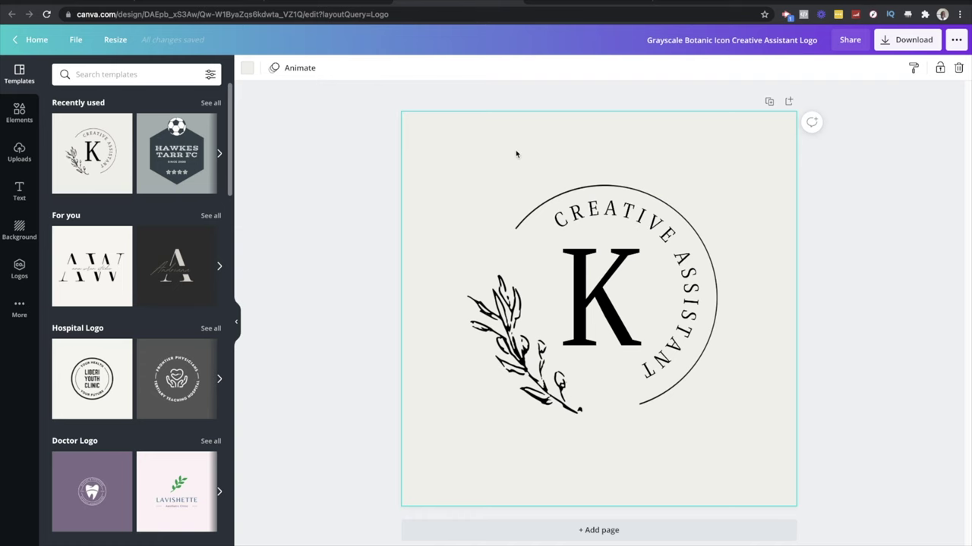
Step: Set the logo's background colour to Dark Gray #545454
click(247, 70)
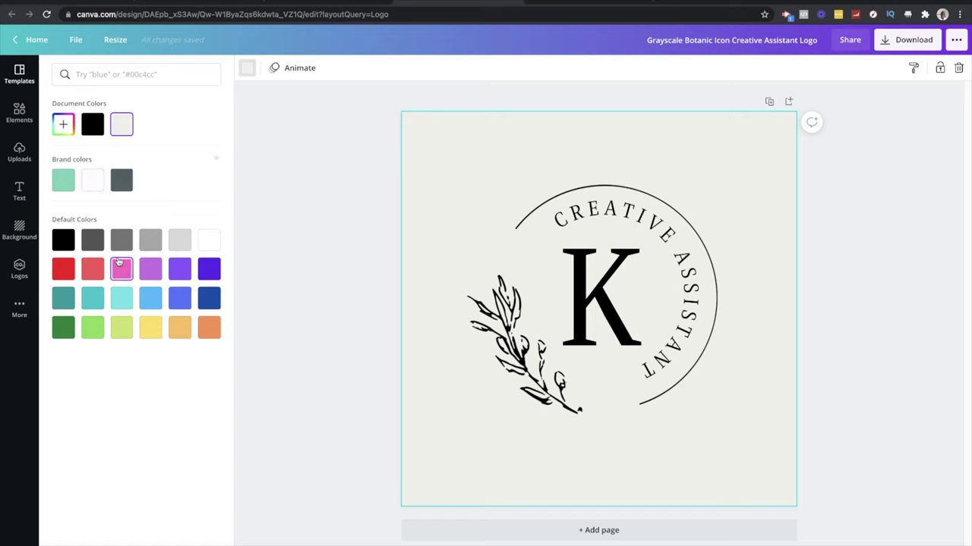
click(93, 246)
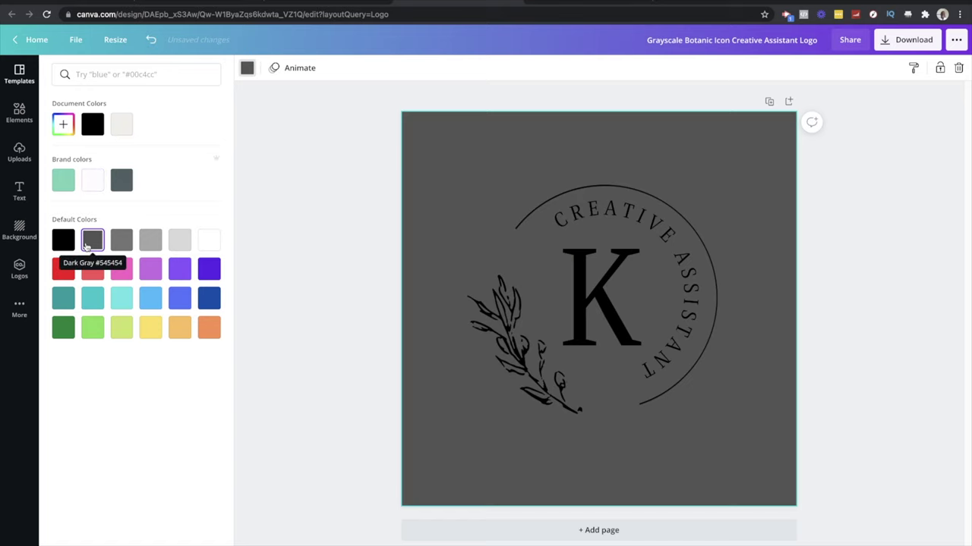
click(552, 335)
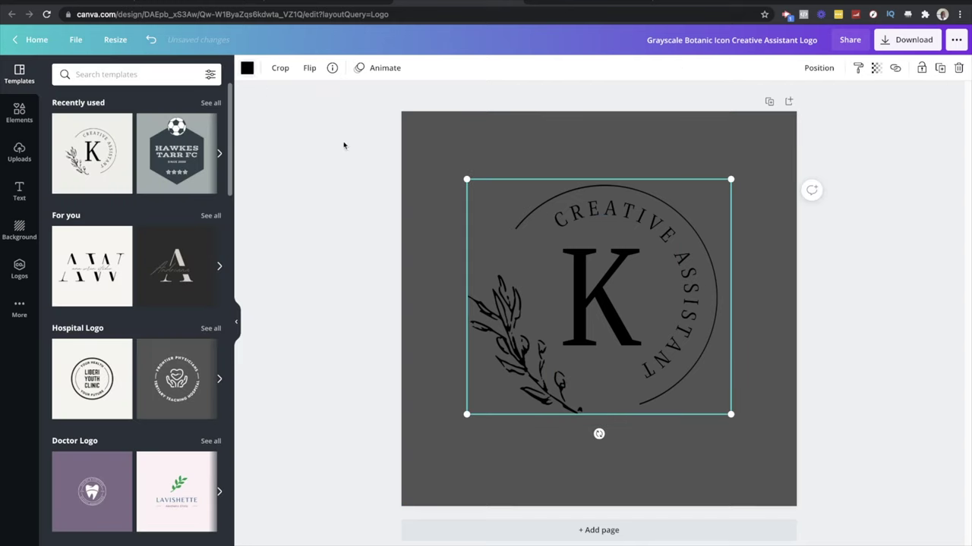
Step: Try the custom colour #1E1E1E for the background and set it back to Dark Gray #545454
click(446, 135)
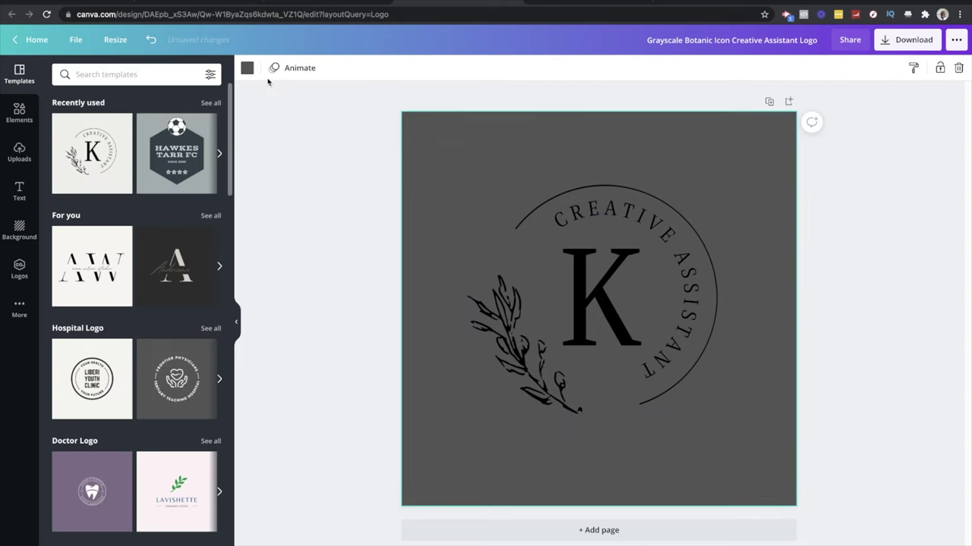
click(245, 67)
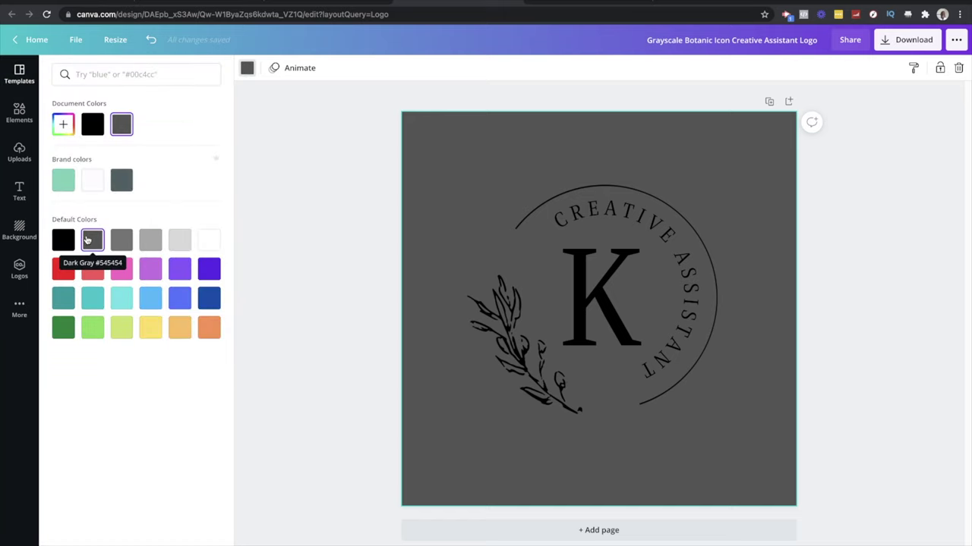
click(64, 125)
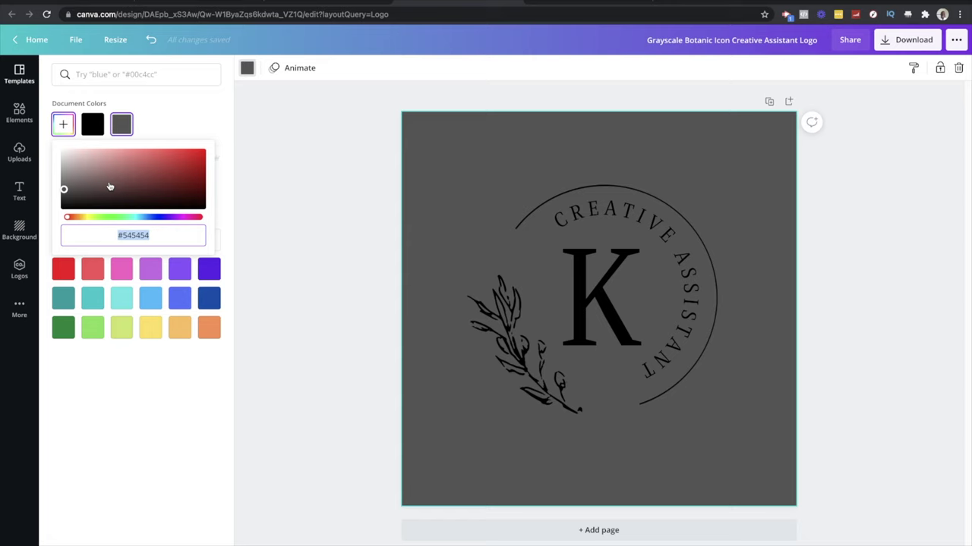
drag(100, 180, 55, 203)
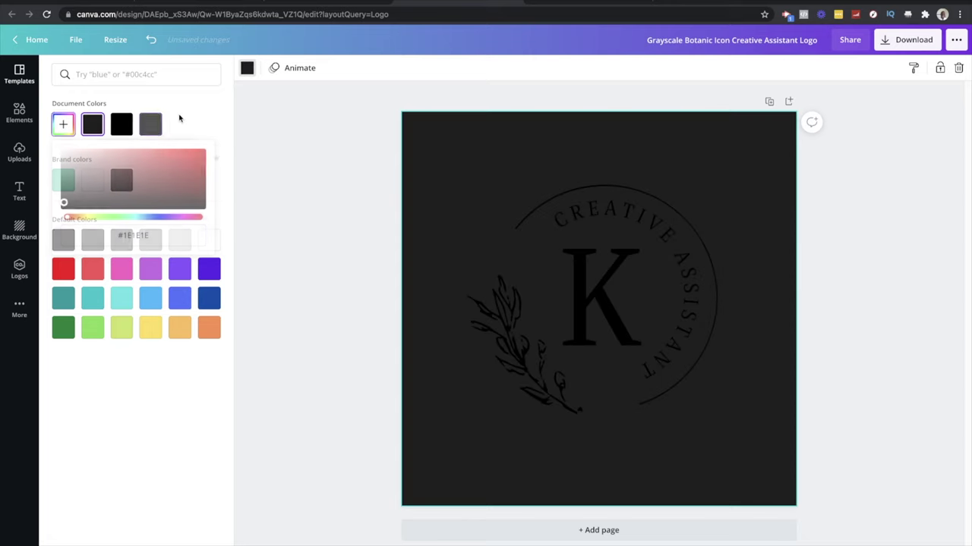
click(156, 124)
click(92, 240)
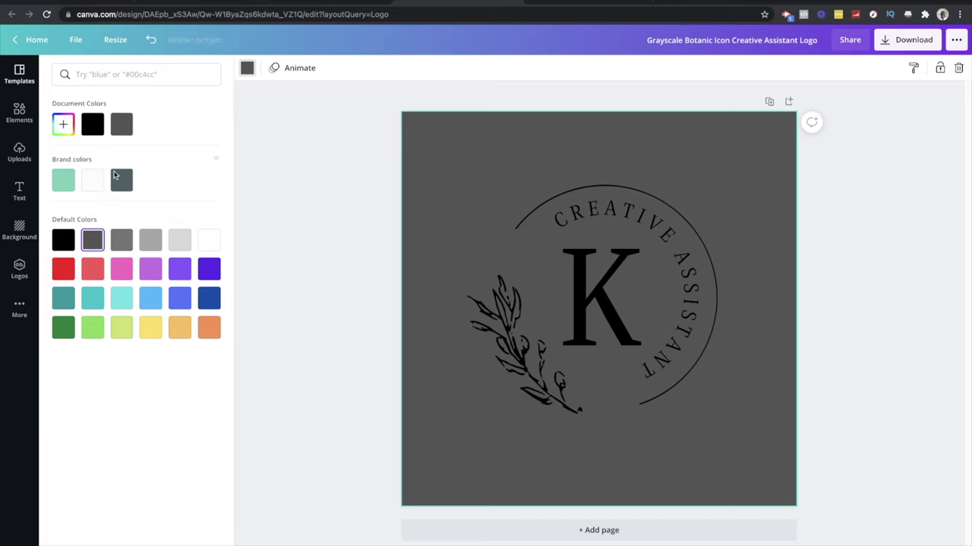
click(287, 271)
Step: Recolour the botanical branch and circle line graphic with the white brand colour
click(522, 367)
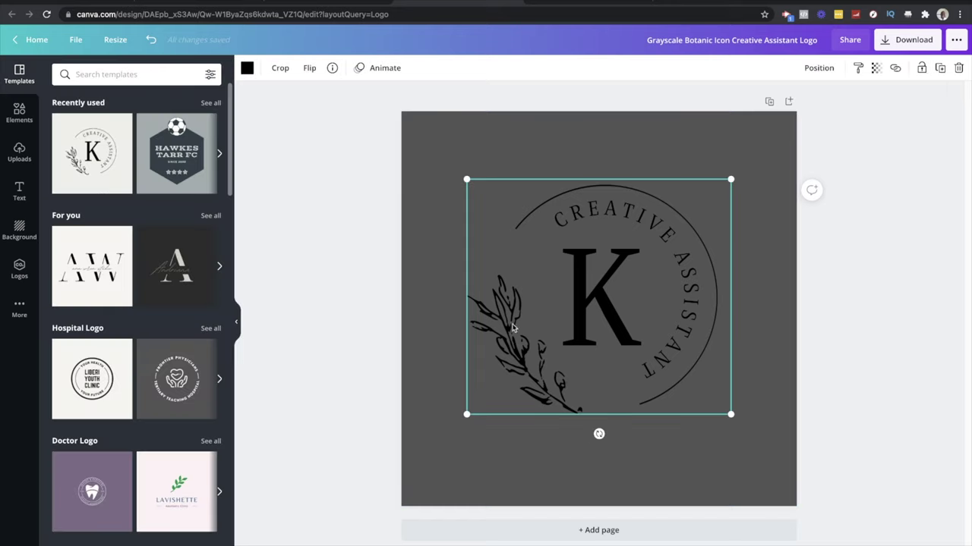
click(379, 328)
click(616, 306)
click(500, 354)
click(246, 68)
click(92, 180)
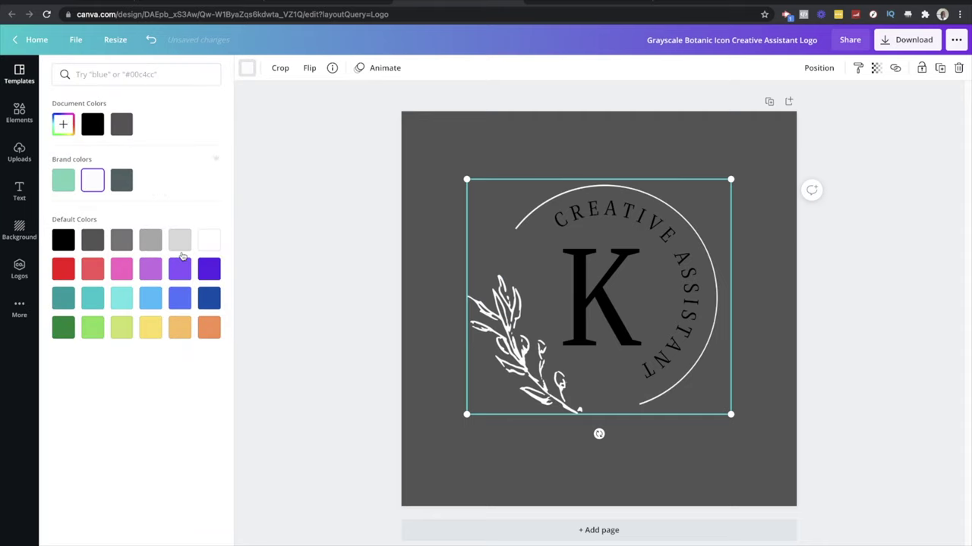
click(291, 287)
click(414, 270)
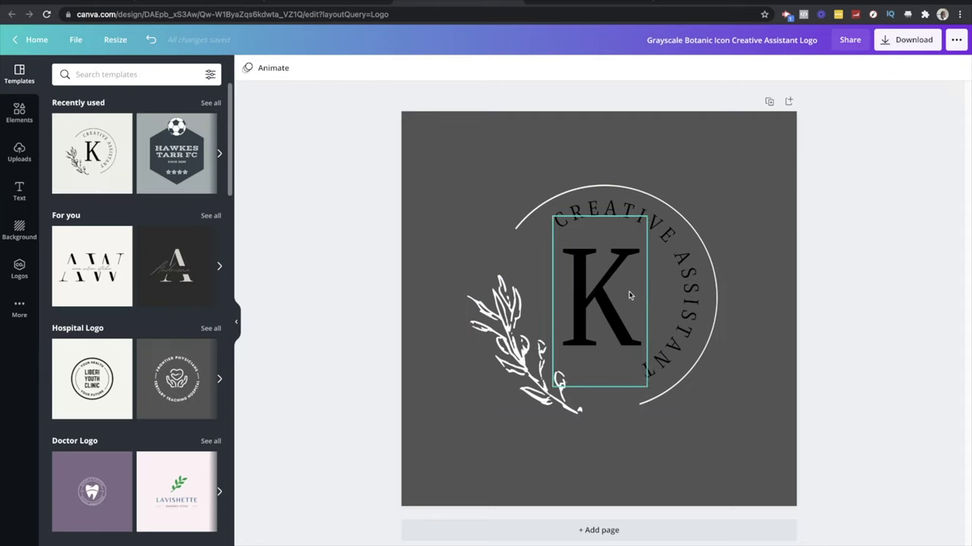
Step: Set the text colour of the large letter K to white, keeping it in regular weight
click(595, 296)
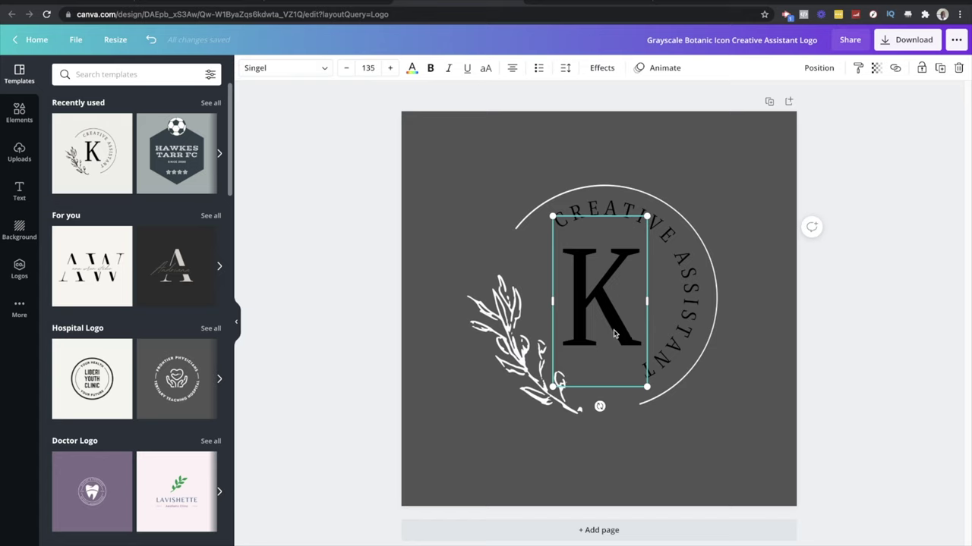
double_click(593, 315)
click(600, 272)
click(327, 301)
click(612, 316)
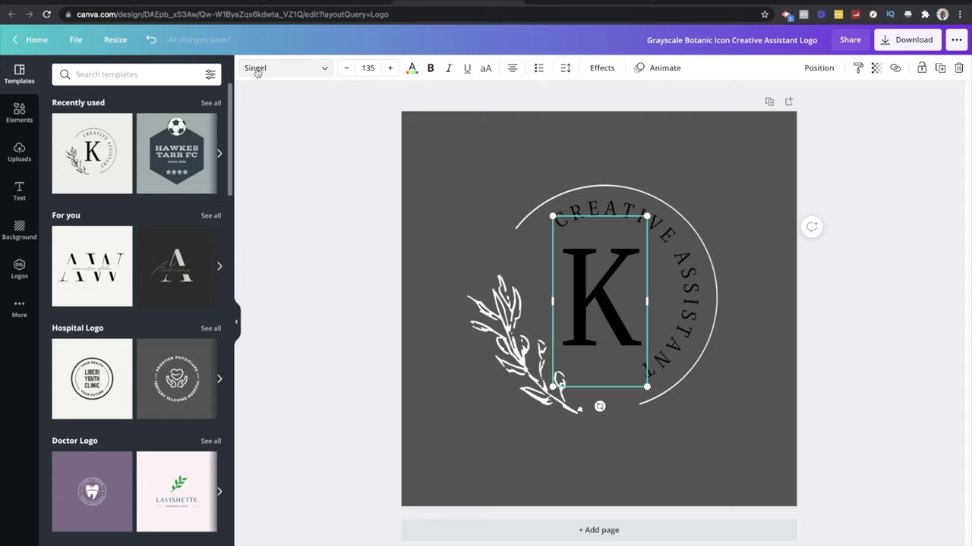
click(411, 68)
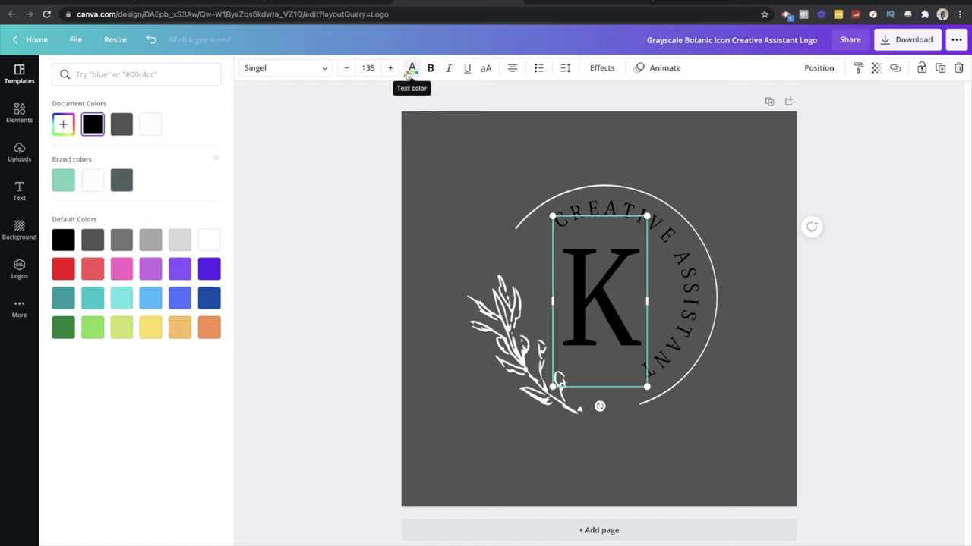
click(429, 72)
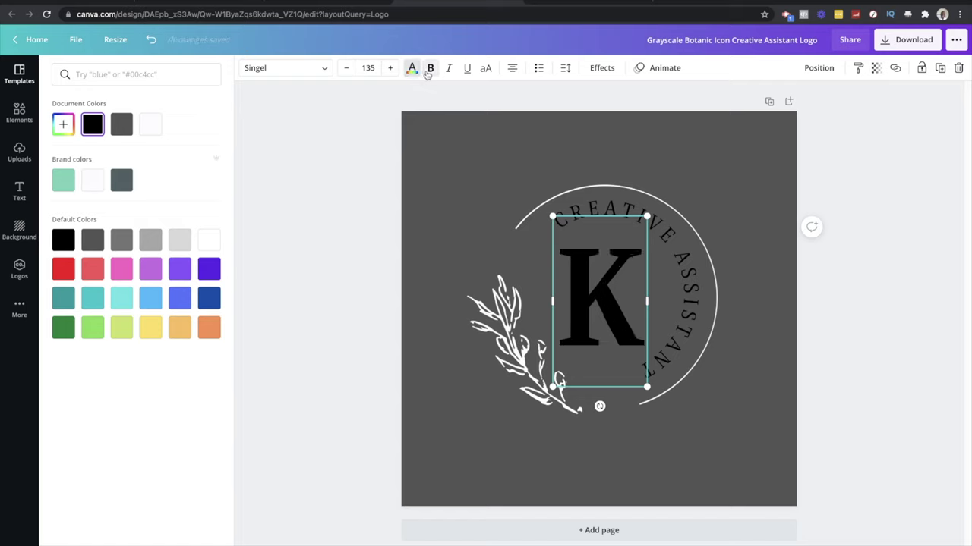
click(428, 72)
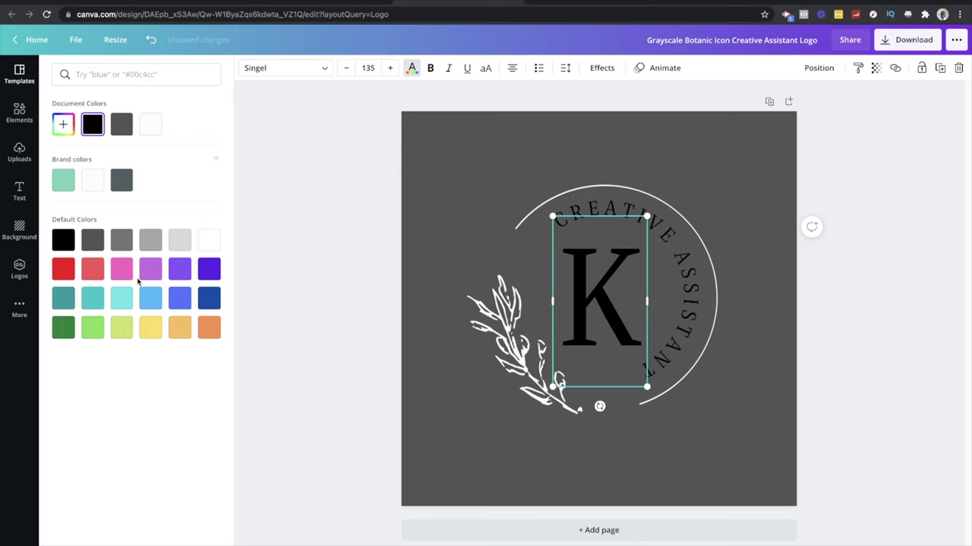
click(209, 239)
key(Escape)
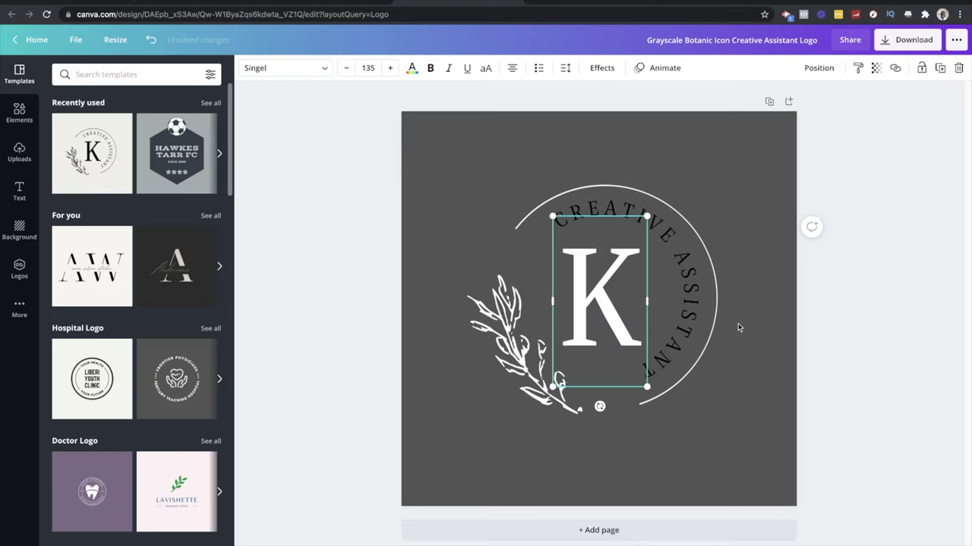
Step: Set the text colour of the curved "CREATIVE ASSISTANT" text to the white used in the document
click(739, 327)
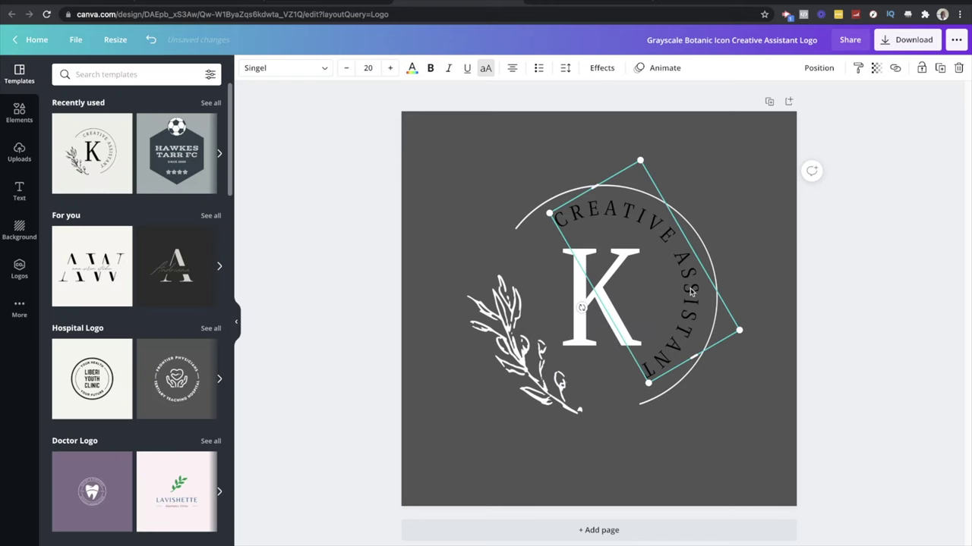
click(412, 69)
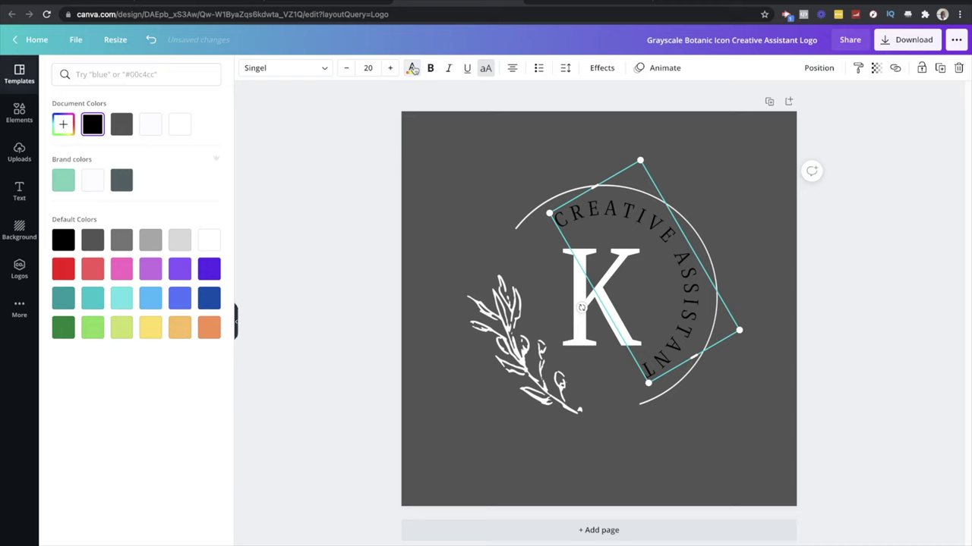
click(179, 125)
key(Escape)
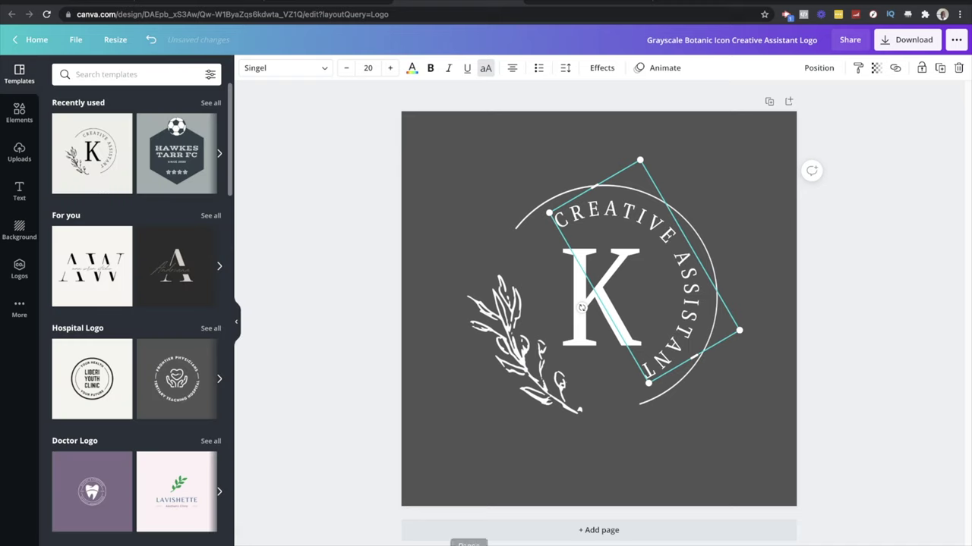
Step: Switch to the YouTube channel page in the other browser, copy the channel name "Docum" and return to the Canva design
mouse_move(523, 543)
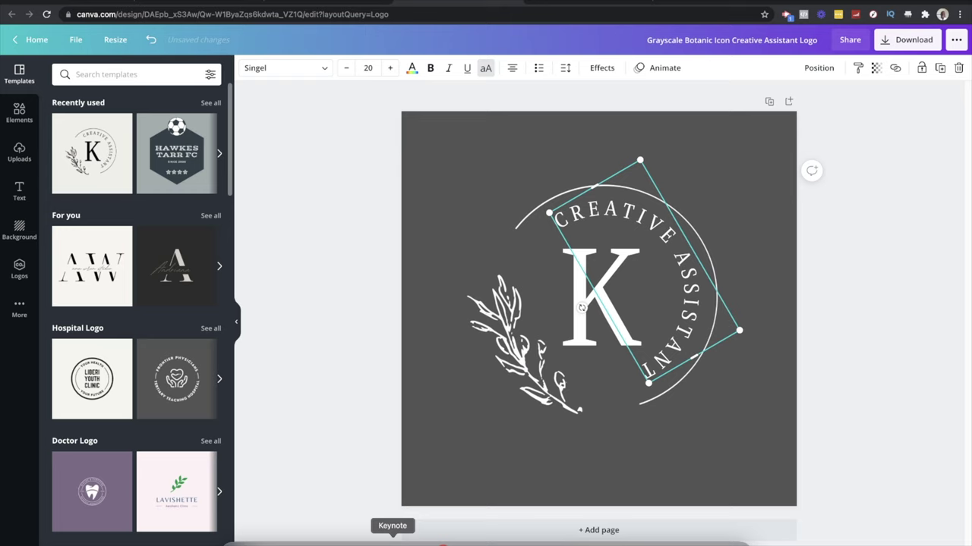
click(592, 540)
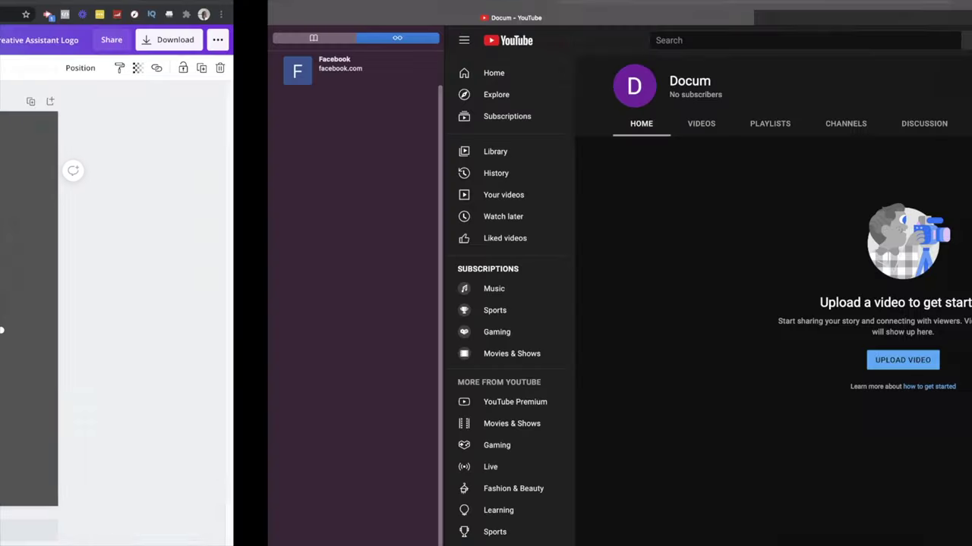
double_click(421, 81)
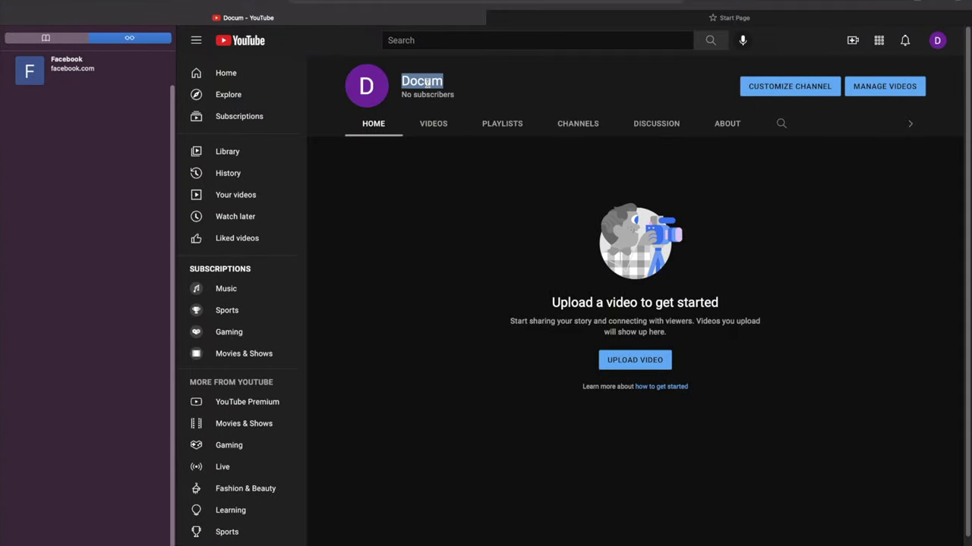
right_click(429, 83)
click(466, 125)
click(523, 540)
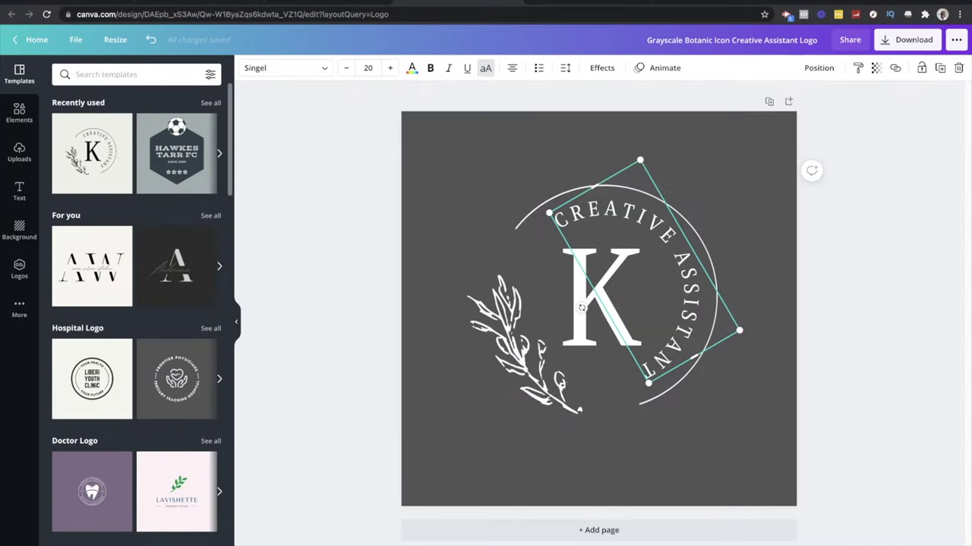
Step: Replace the large letter K in the centre of the logo with the letter D
click(585, 292)
double_click(599, 315)
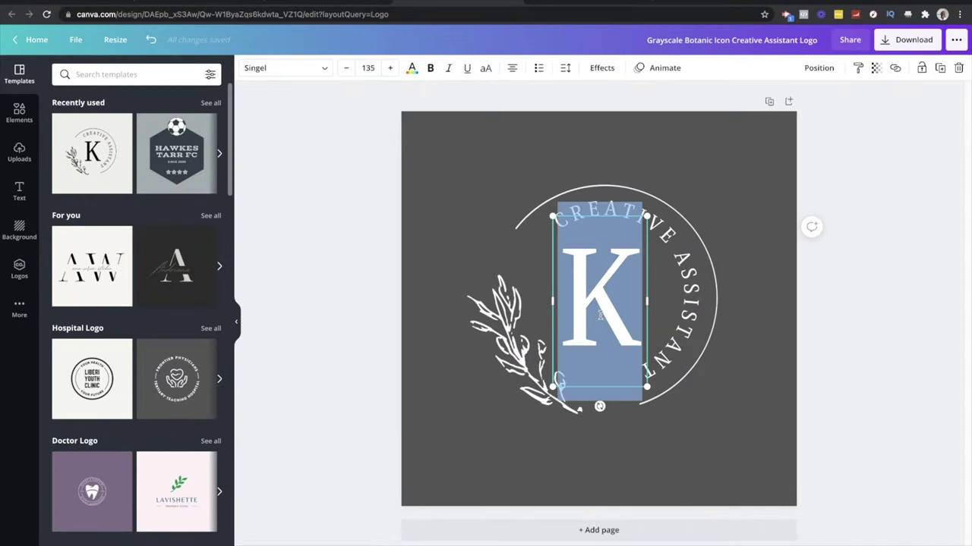
text(D)
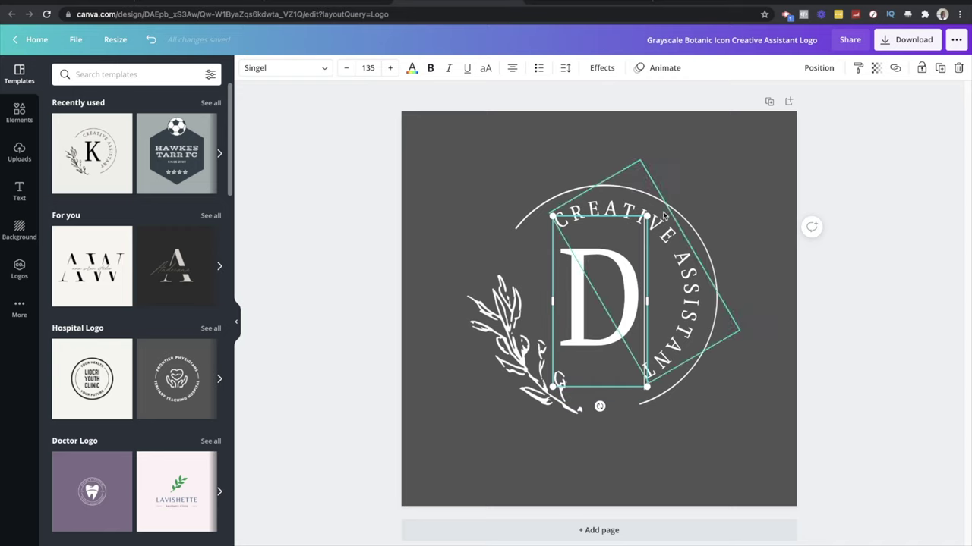
Step: Replace the curved "CREATIVE ASSISTANT" text inside the circle with "DOCUM"
click(662, 237)
click(679, 263)
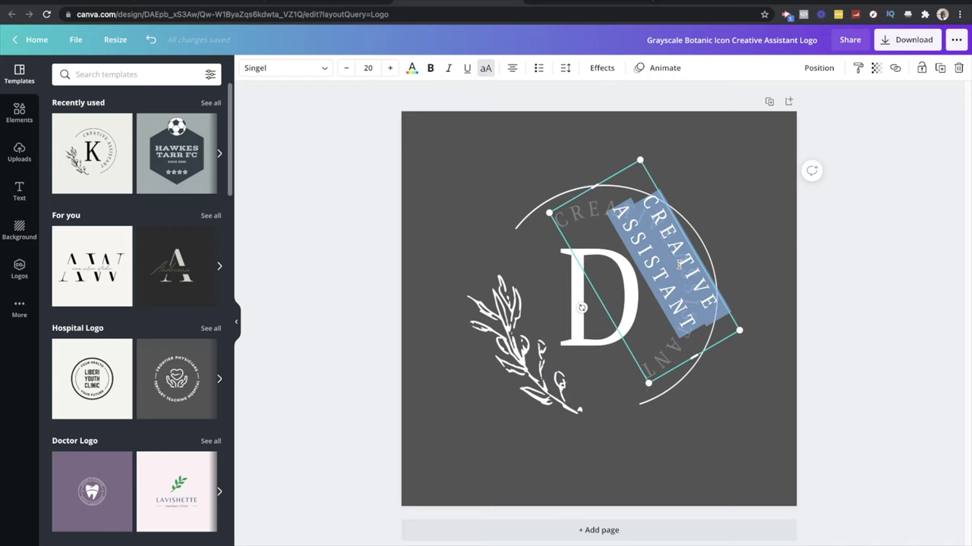
key(BackSpace)
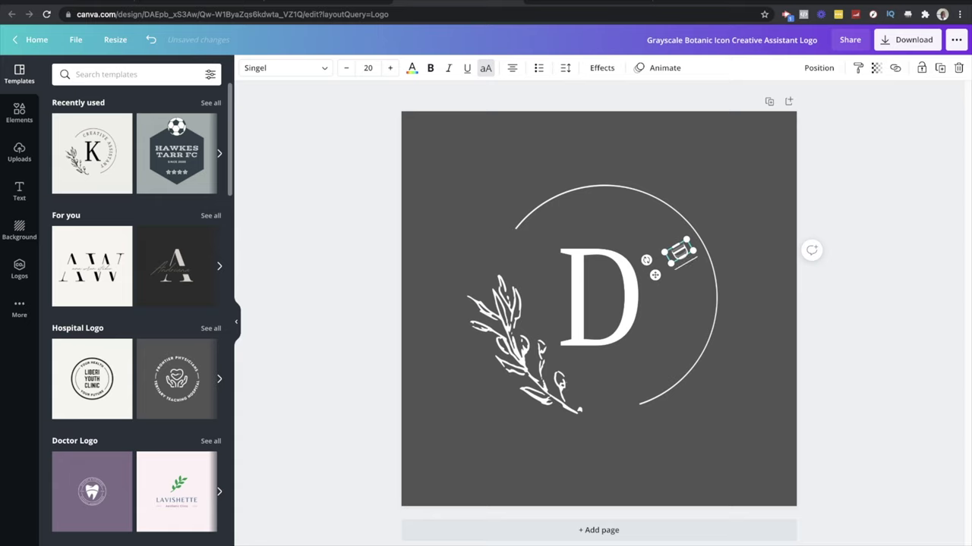
text(DOCUM)
click(797, 357)
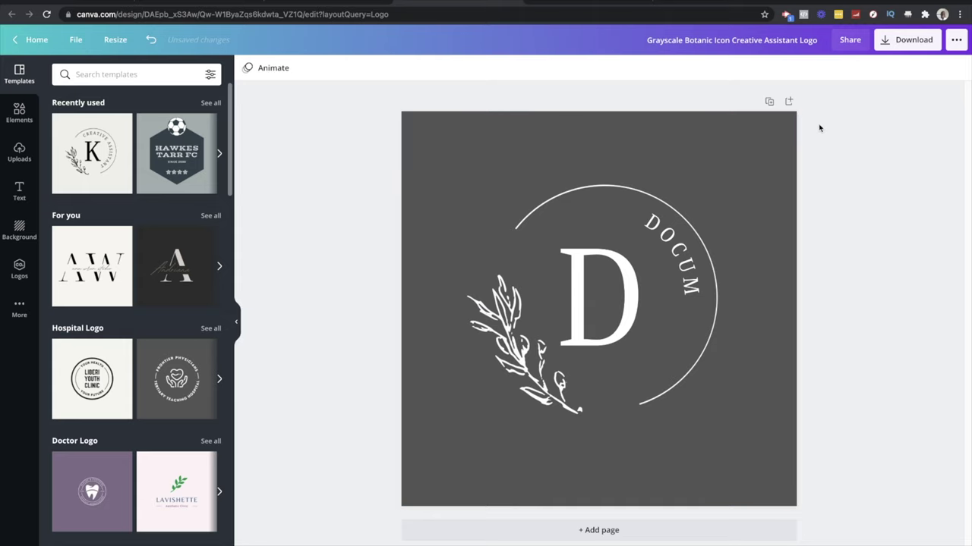
Step: Rename the design title to "DOCUM"
click(722, 42)
click(904, 141)
click(761, 38)
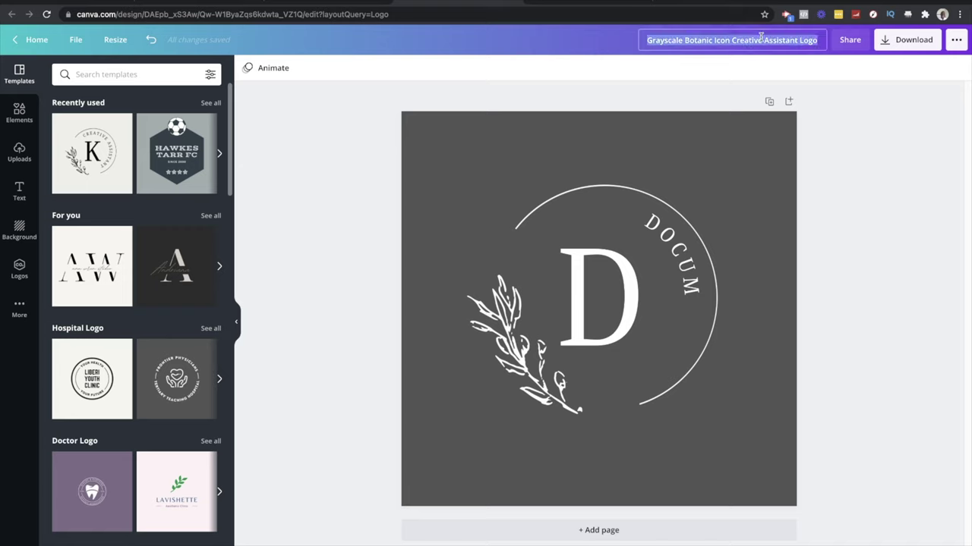
key(Escape)
text(DU)
key(BackSpace)
text(OCU)
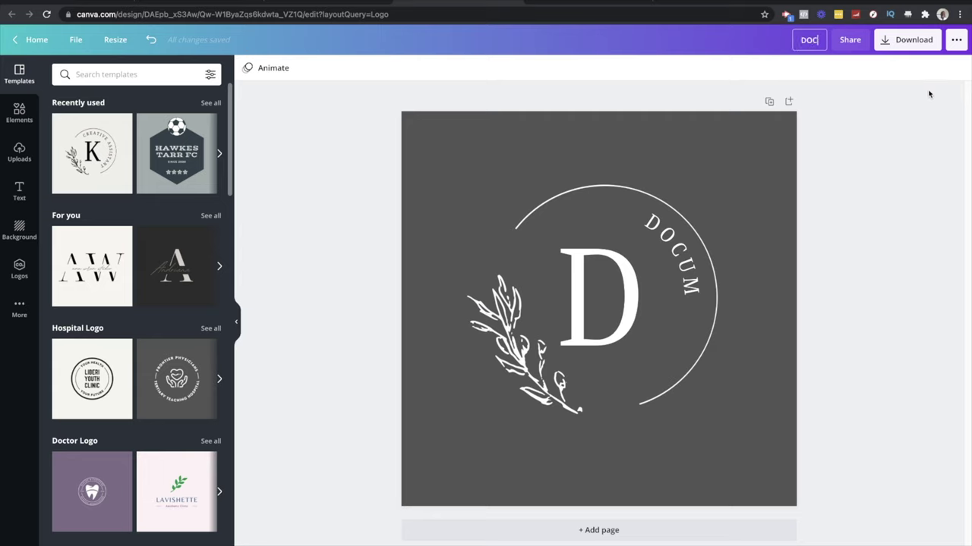
text(M)
key(Return)
Step: Download the finished logo design and check the saved DOCUM.png image before returning to the browser
click(907, 39)
click(879, 253)
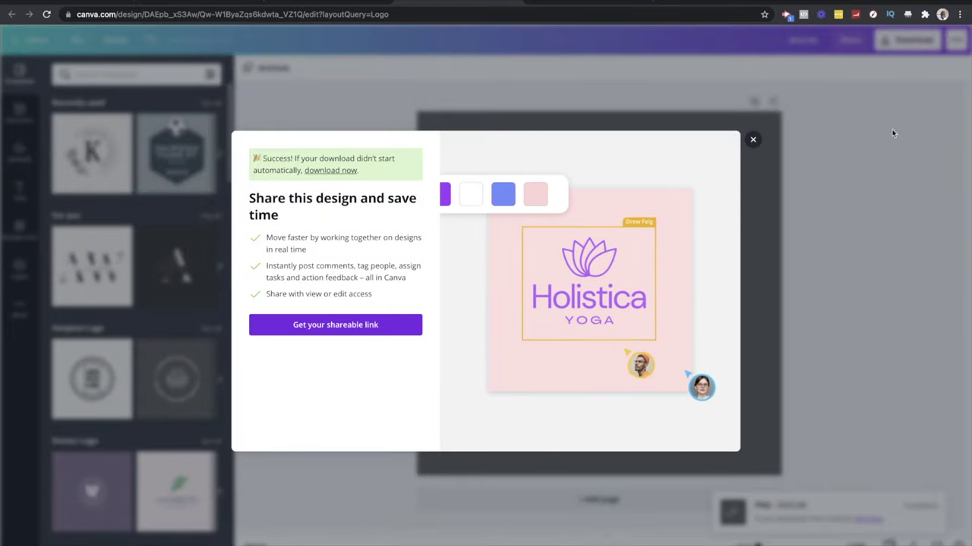
click(841, 230)
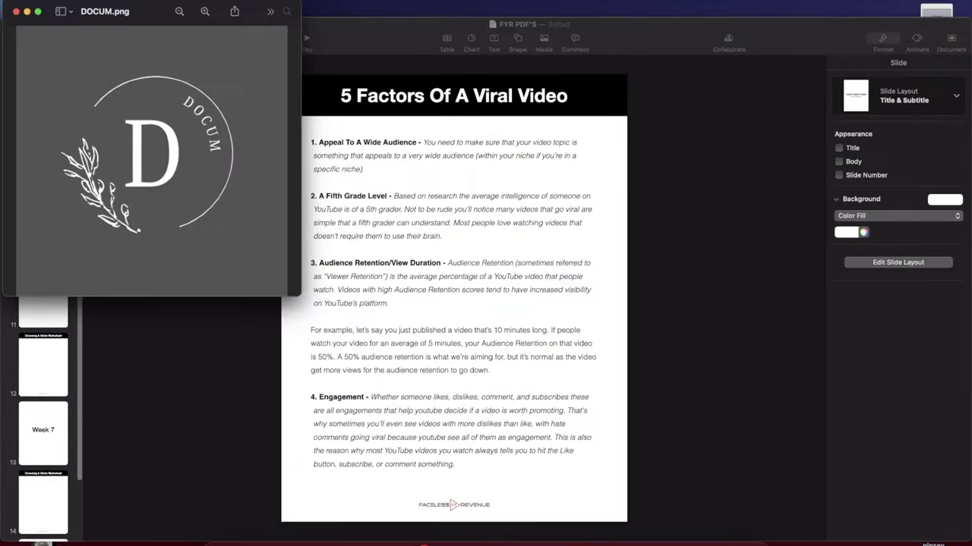
click(27, 12)
click(485, 540)
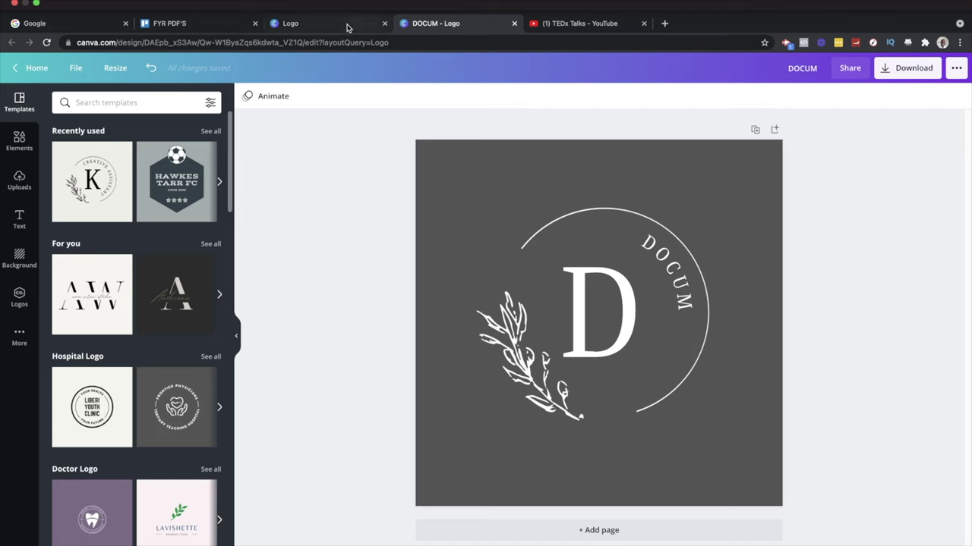
Step: Switch to the FYR PDF'S guide and review steps 4 and 5 of the "Creating Our Logo" section
click(206, 23)
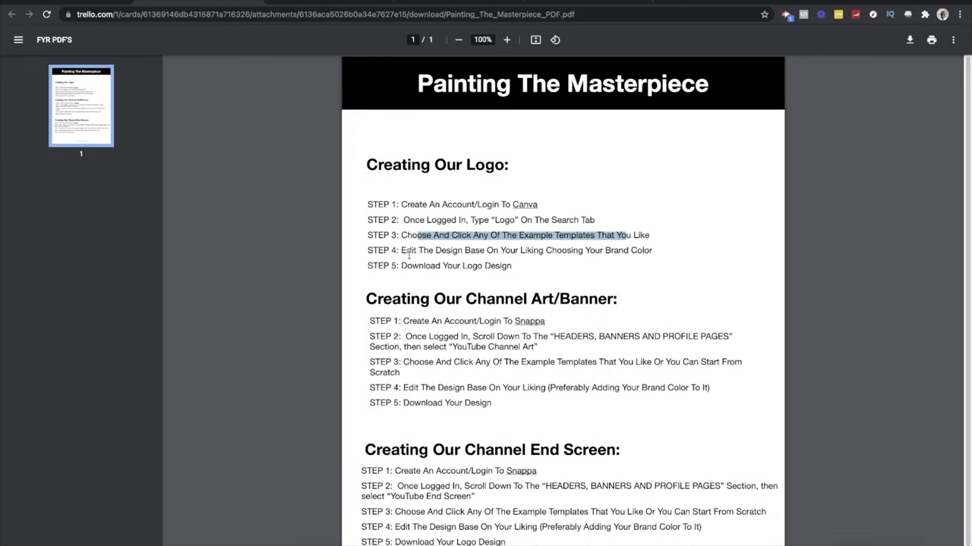
drag(402, 250, 654, 251)
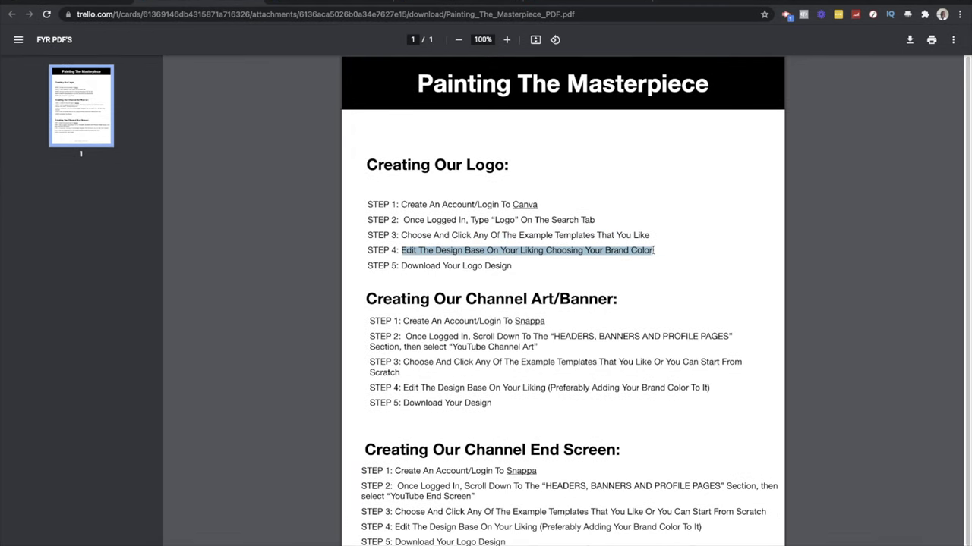
click(620, 250)
double_click(576, 251)
click(586, 251)
double_click(623, 250)
click(636, 252)
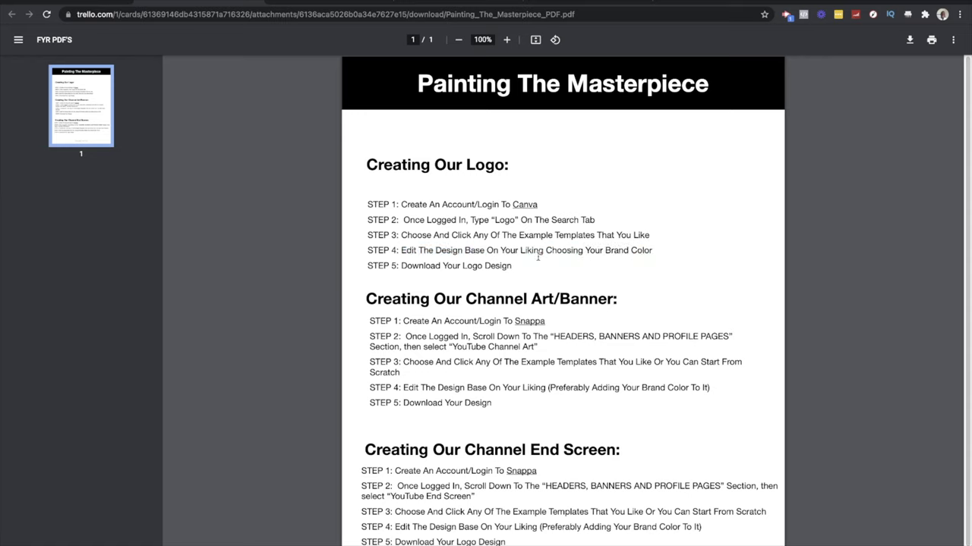
drag(423, 266, 516, 262)
Step: Read through the guide's steps for creating the channel art/banner, from the Snappa login to the design download
scroll(442, 309, down, 1)
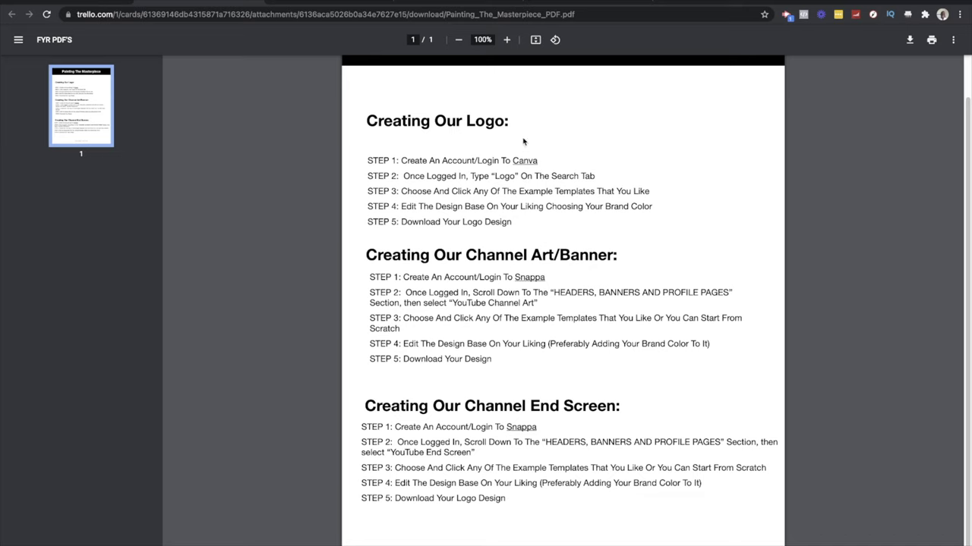
drag(369, 162, 534, 270)
click(532, 301)
drag(369, 278, 498, 360)
click(496, 357)
Step: Open snappa.com/app in the browser tab holding the Canva logo template search and look over its graphic presets
click(376, 3)
click(376, 15)
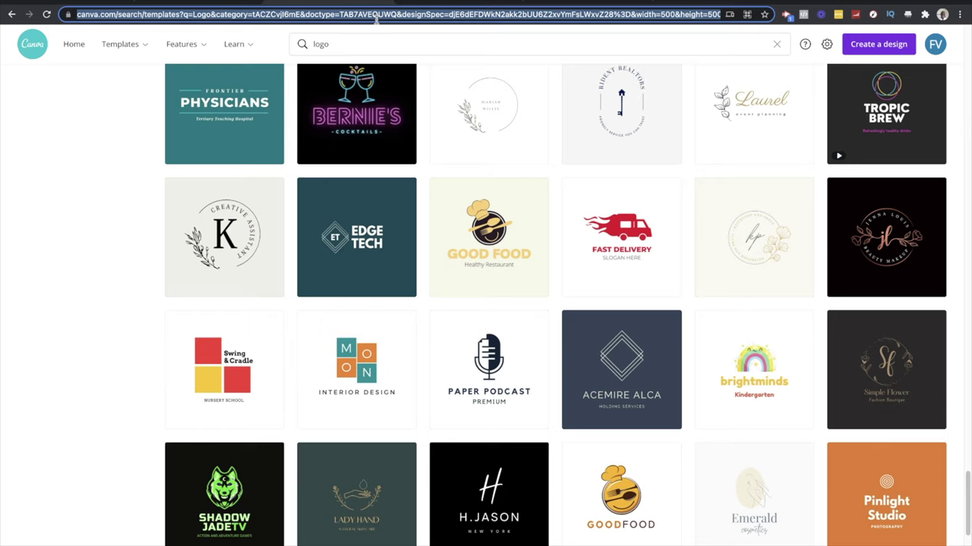
text(sn)
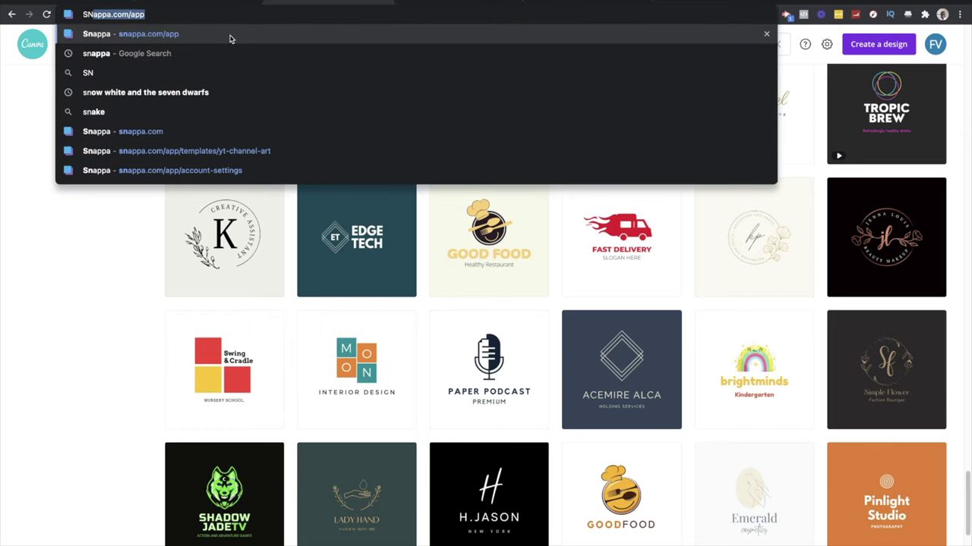
key(Return)
mouse_move(230, 43)
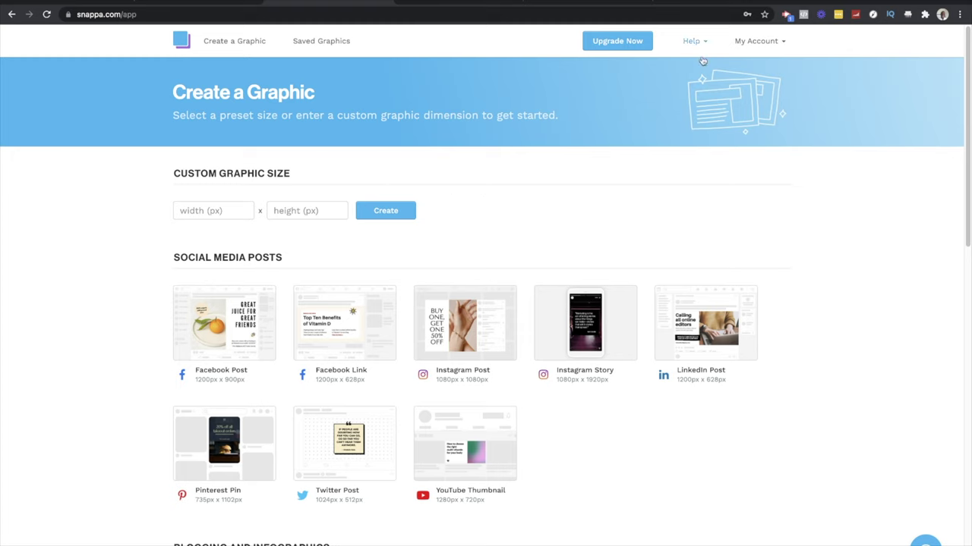
scroll(456, 199, down, 4)
scroll(447, 211, up, 4)
Step: Look up the section named in the guide's banner step 2 and locate "HEADERS, BANNERS AND PROFILE PAGES" in Snappa
click(241, 2)
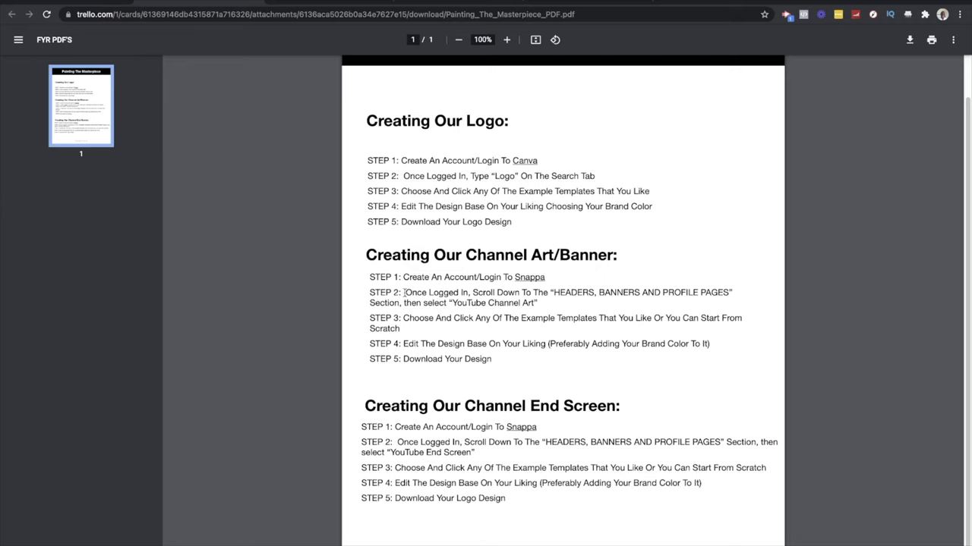
drag(497, 291, 742, 290)
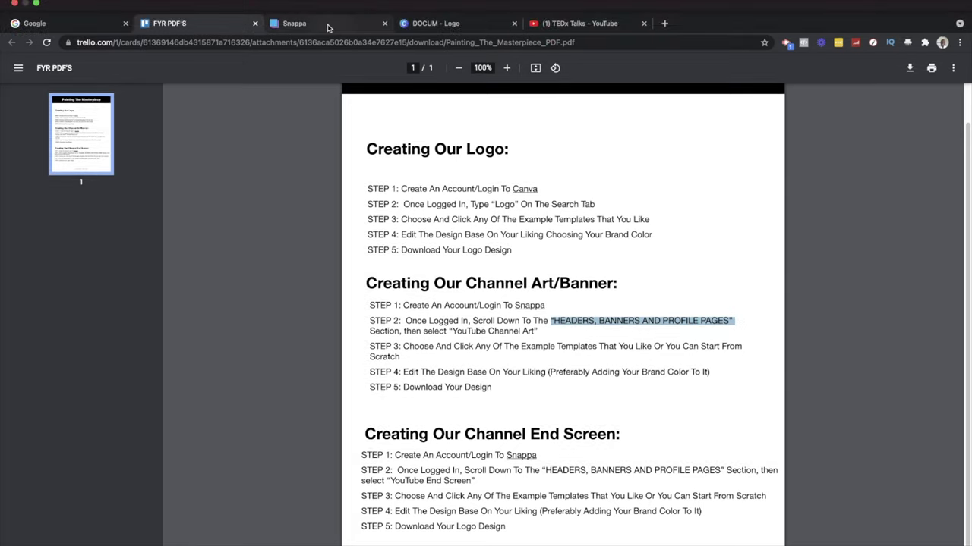
click(319, 23)
scroll(405, 198, down, 6)
scroll(405, 198, up, 1)
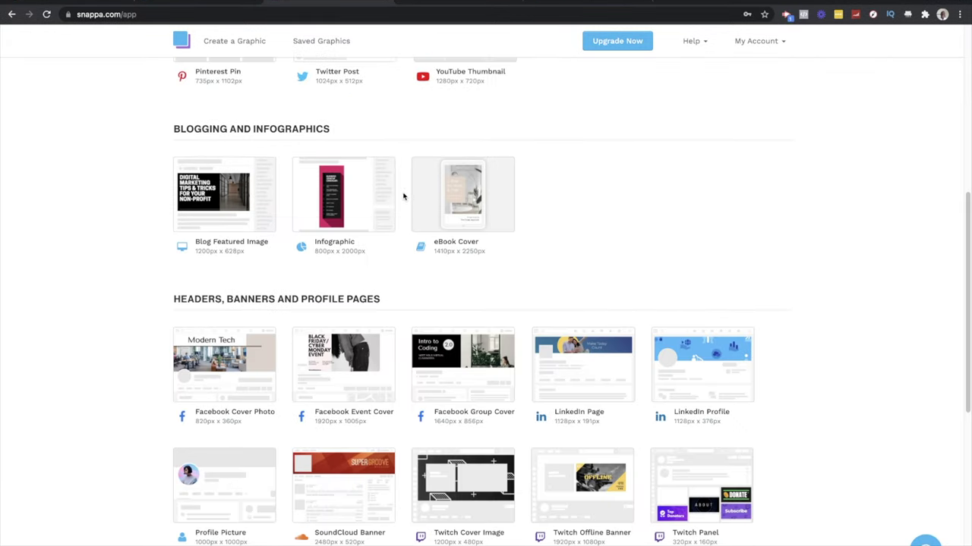
scroll(304, 167, down, 5)
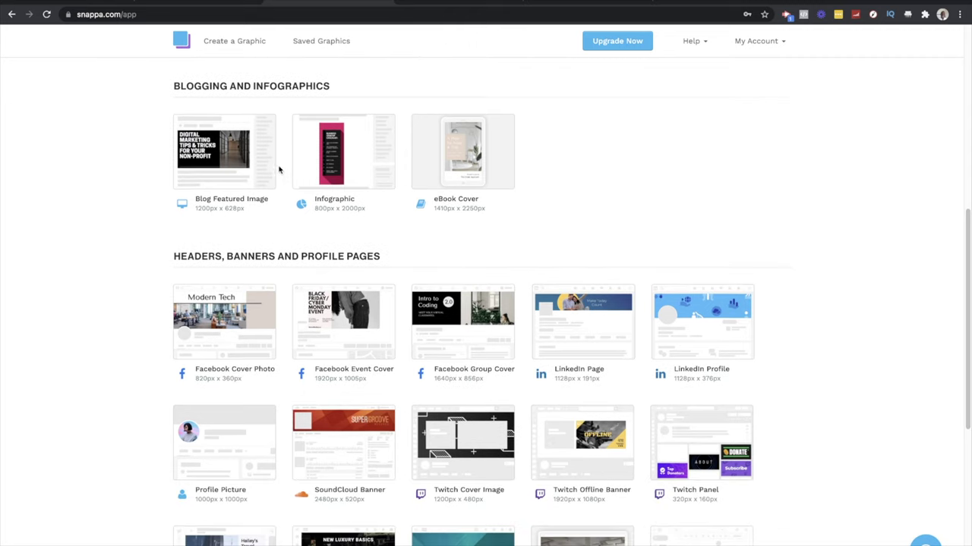
drag(187, 106, 379, 106)
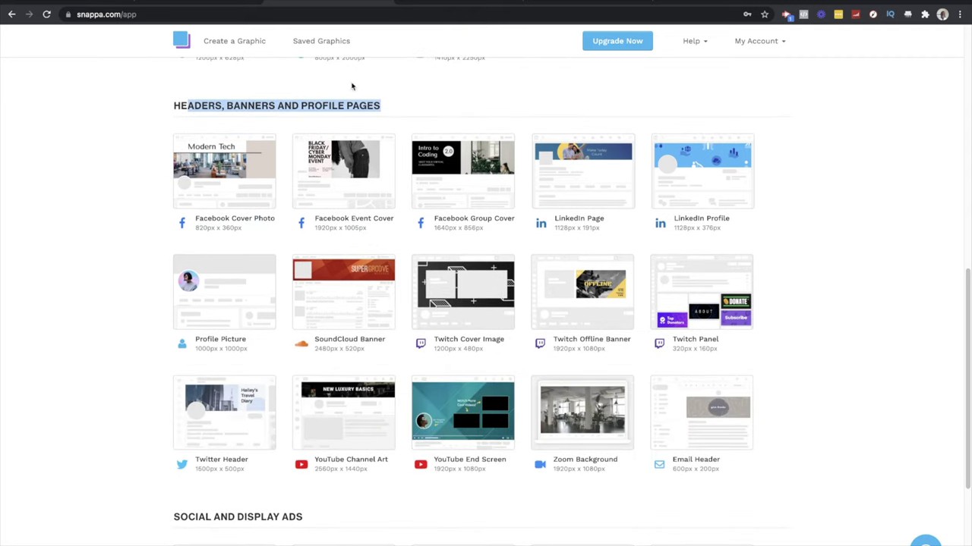
Step: Check the guide for the preset to select and open the YouTube Channel Art templates in Snappa
click(220, 3)
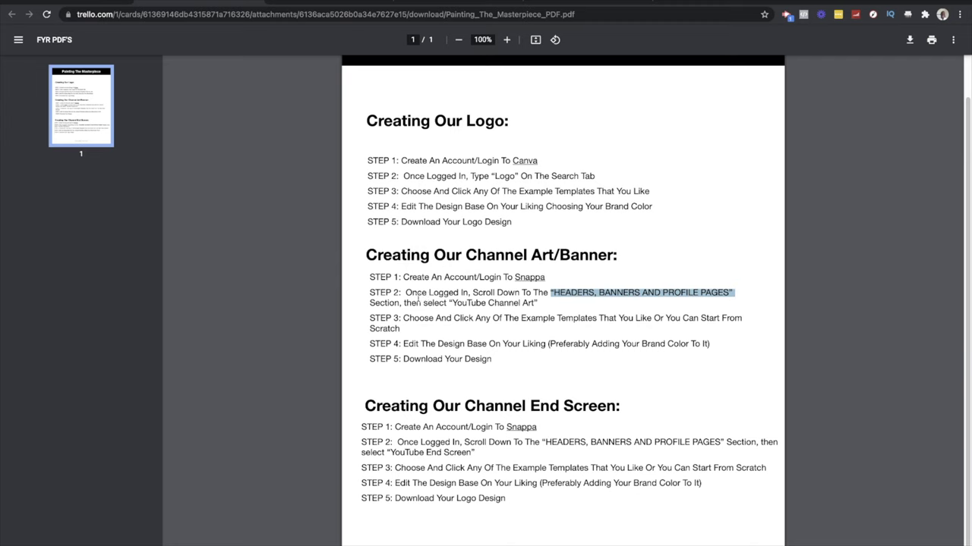
drag(408, 301, 531, 304)
key(ctrl+shift+Tab)
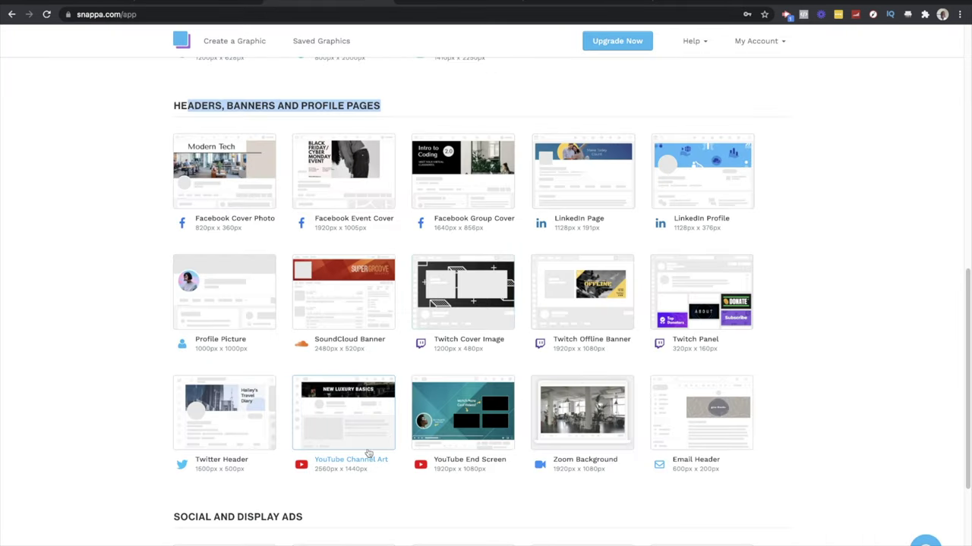
click(370, 415)
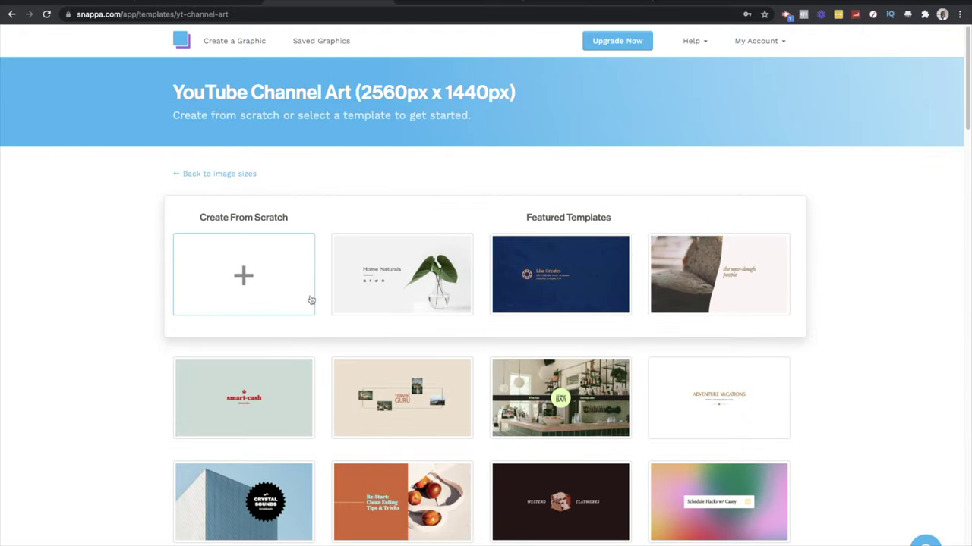
Step: Browse the YouTube Channel Art templates and open the white "Adventure Vacations" template for editing
scroll(255, 285, down, 1)
scroll(321, 455, down, 15)
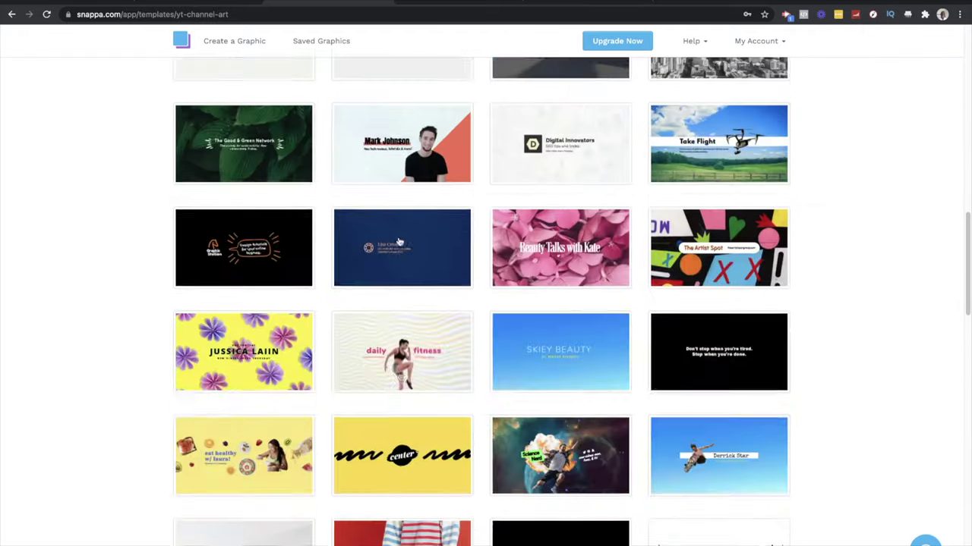
scroll(568, 305, down, 15)
scroll(508, 295, up, 10)
scroll(508, 294, up, 10)
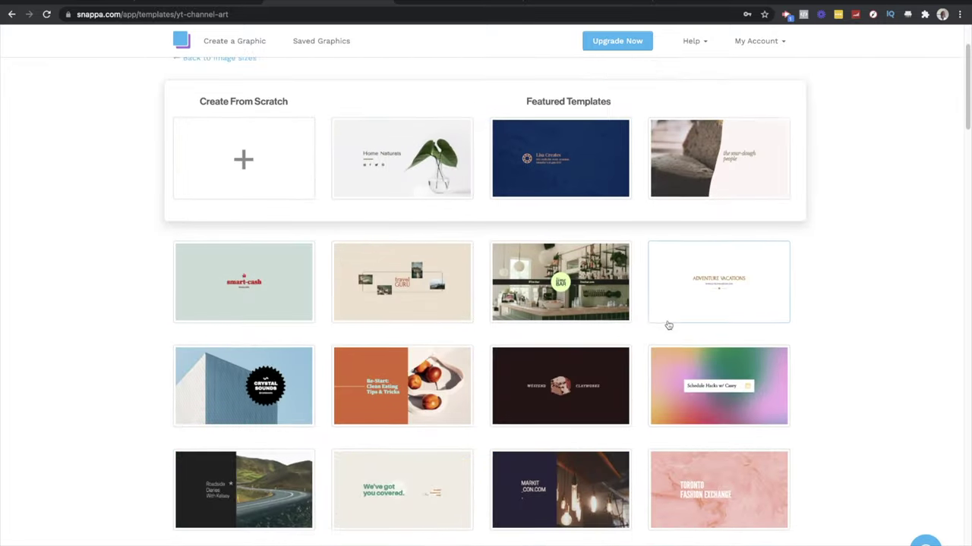
scroll(594, 306, down, 6)
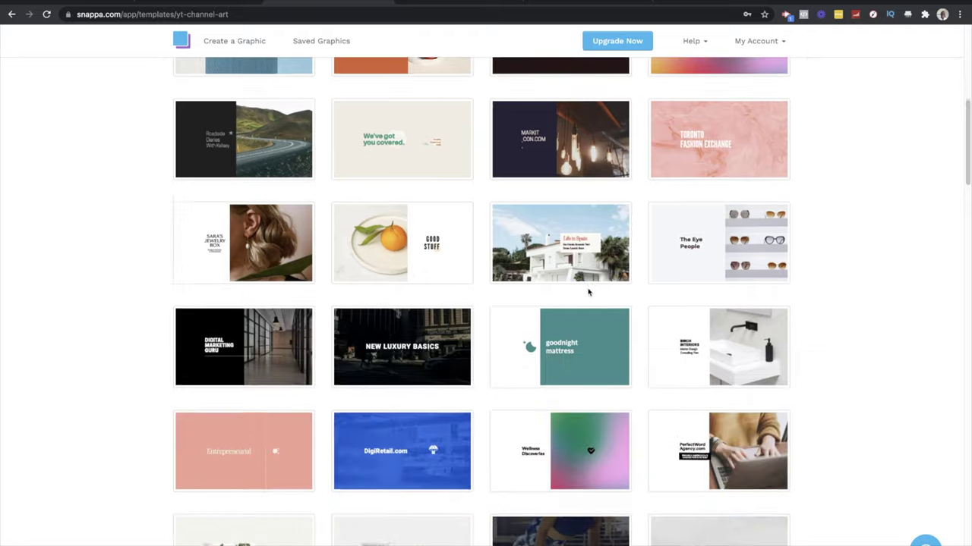
scroll(598, 278, down, 15)
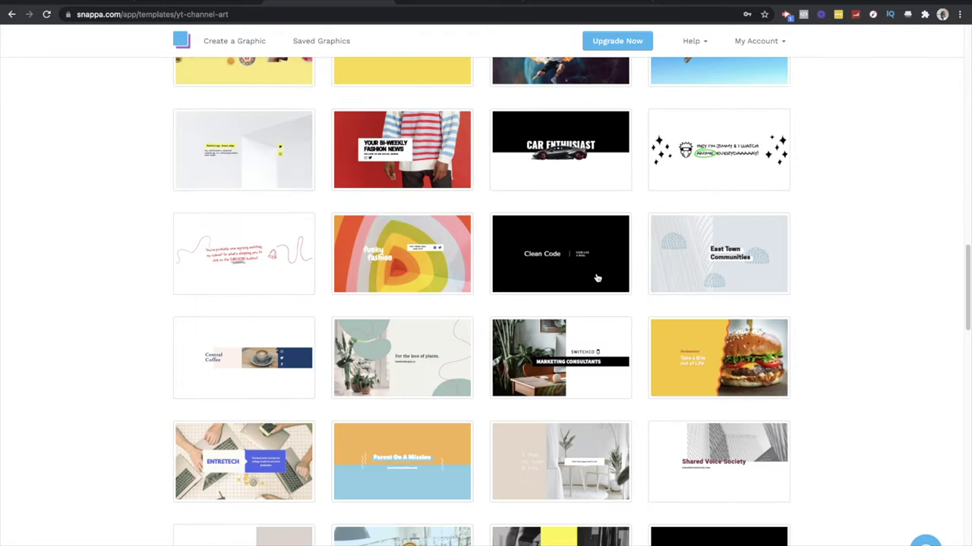
scroll(599, 281, down, 10)
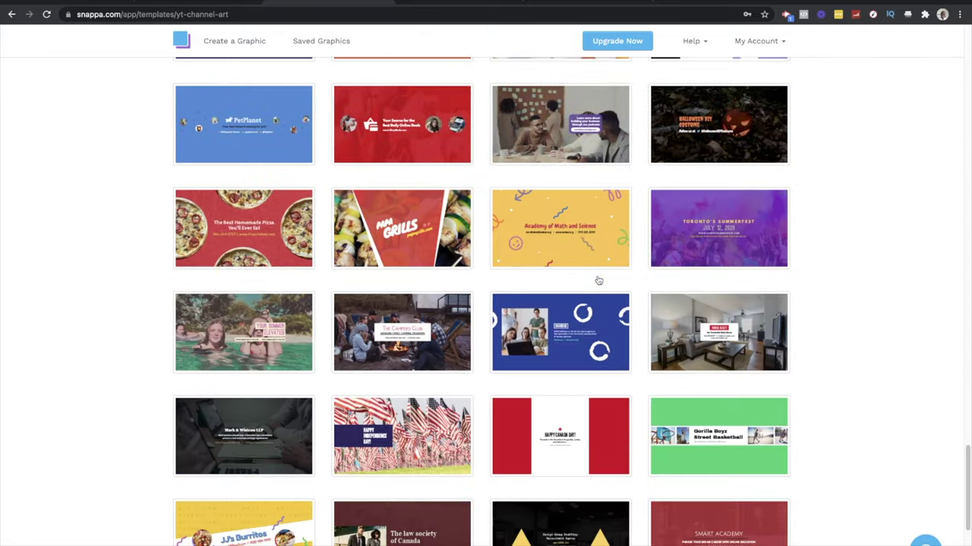
scroll(598, 280, down, 5)
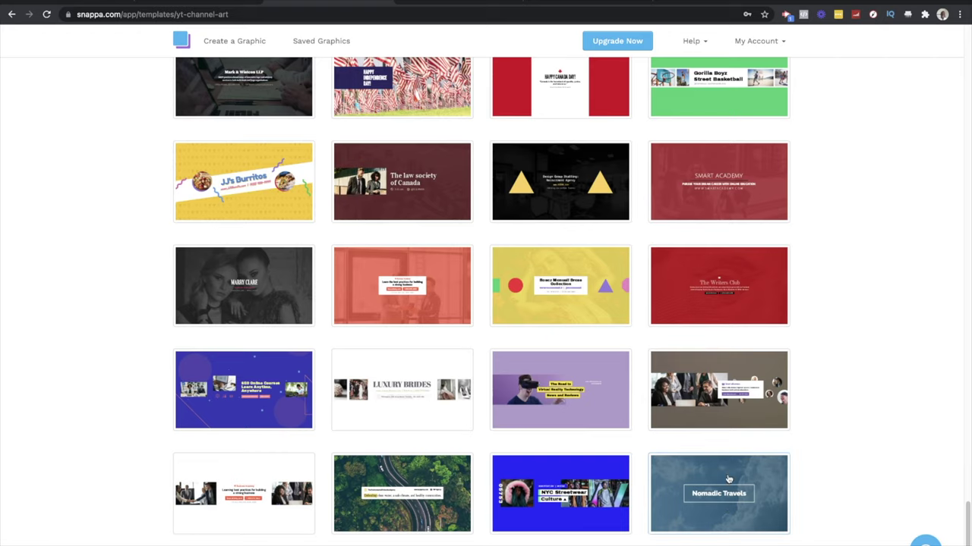
scroll(682, 378, down, 15)
scroll(682, 378, up, 20)
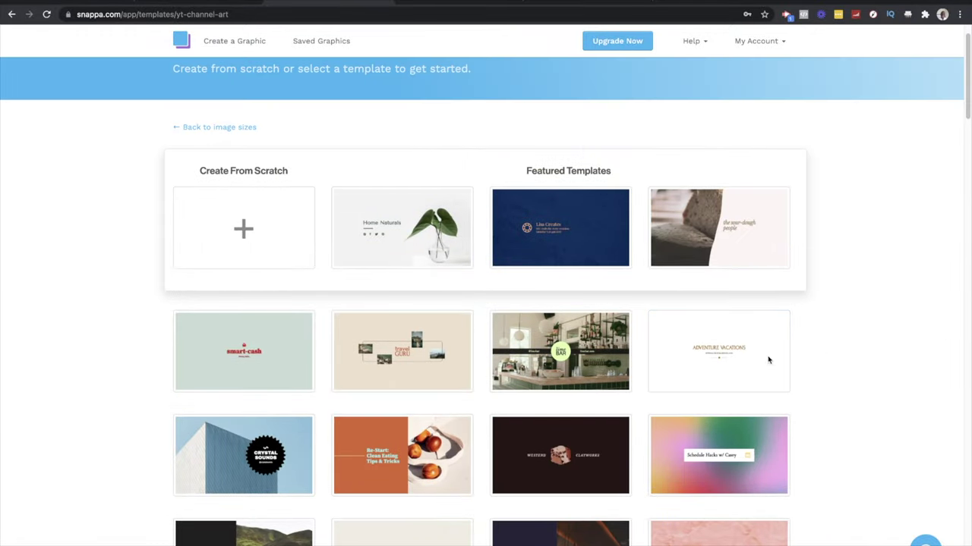
click(723, 350)
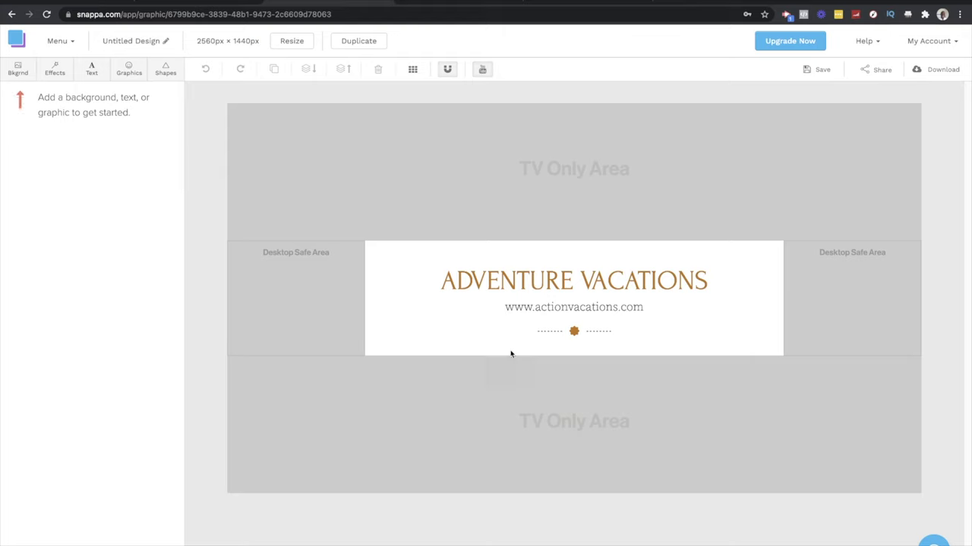
Step: Browse the background uploads and try out pattern backgrounds on the banner, finishing with the coral red brush-stroke pattern
click(23, 76)
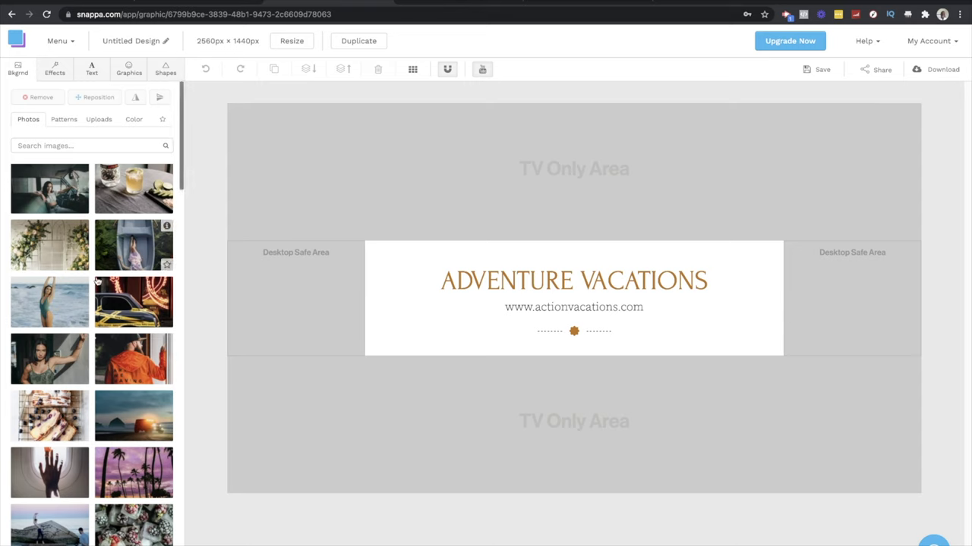
click(98, 120)
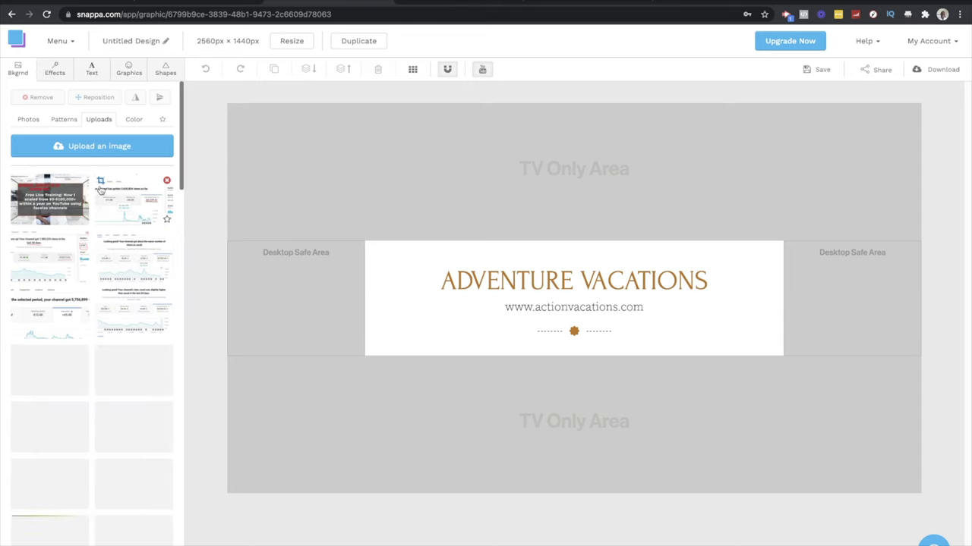
click(64, 119)
click(141, 268)
click(134, 229)
click(85, 226)
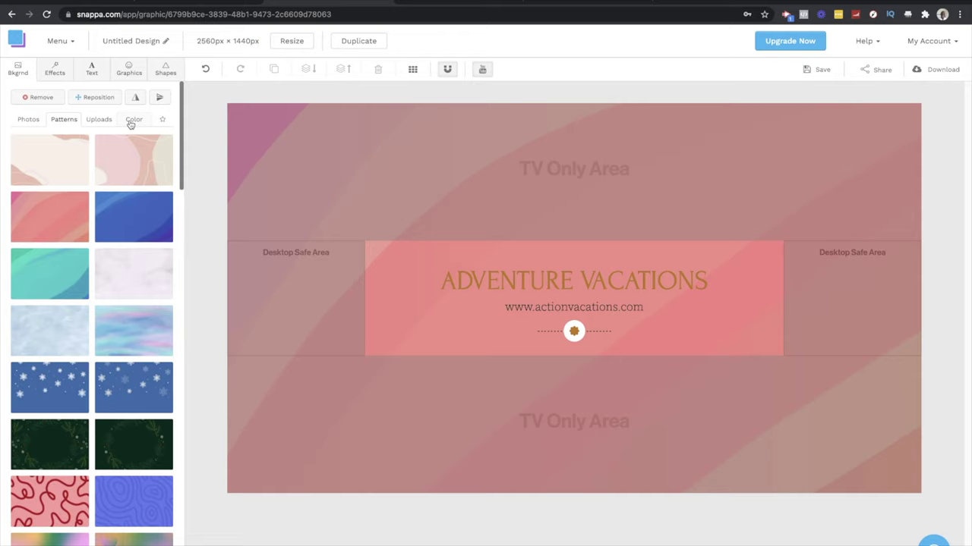
Step: Open Snappa's background colour setting and look up the logo's background colour in the Canva design
click(132, 122)
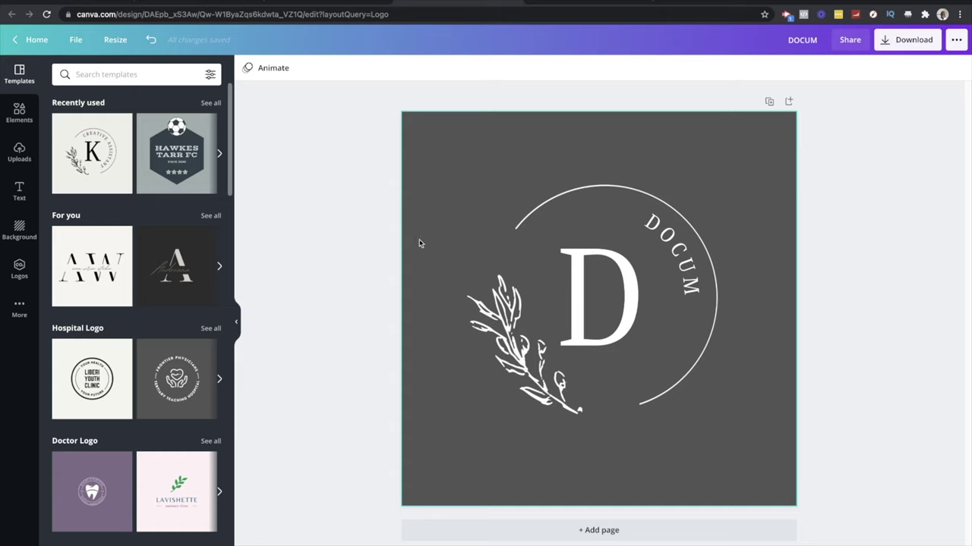
click(410, 164)
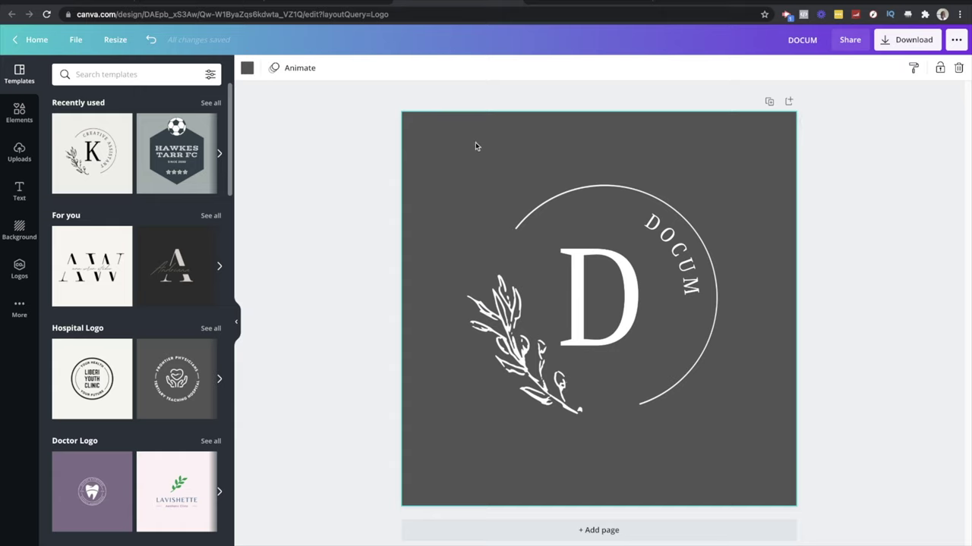
click(249, 68)
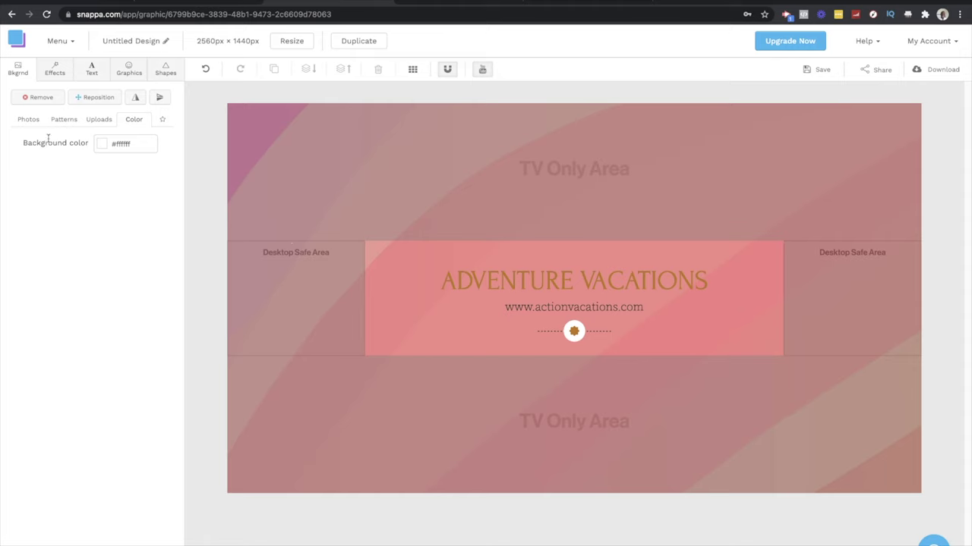
Step: Back in Snappa, try a custom muted red as the background colour and replace it with #545454
click(125, 144)
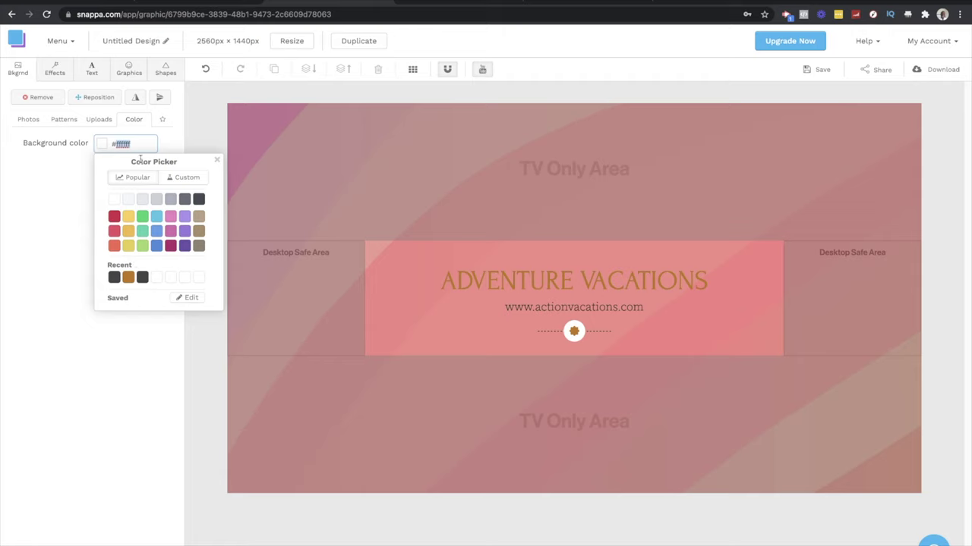
click(167, 176)
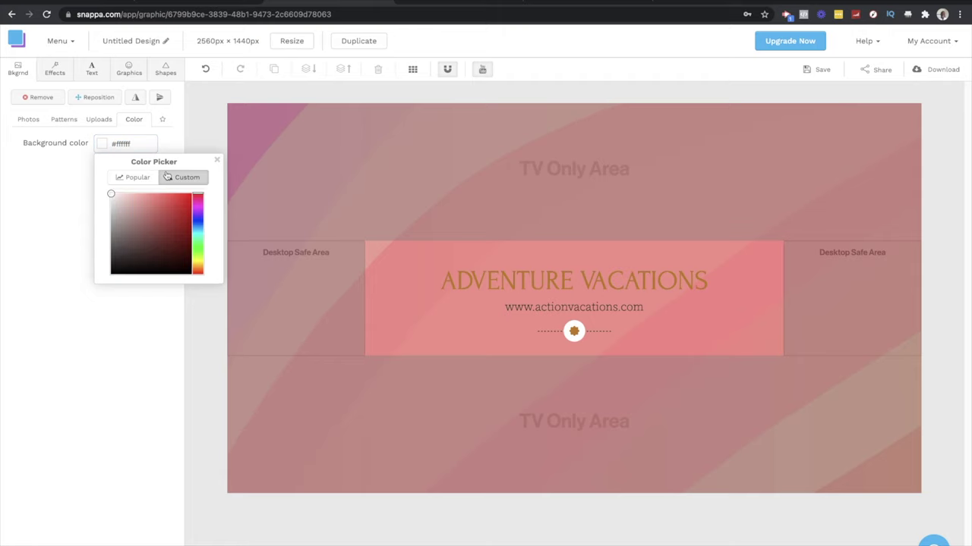
click(147, 217)
mouse_move(147, 216)
mouse_down()
mouse_move(136, 245)
mouse_move(144, 221)
mouse_up()
click(91, 159)
click(132, 146)
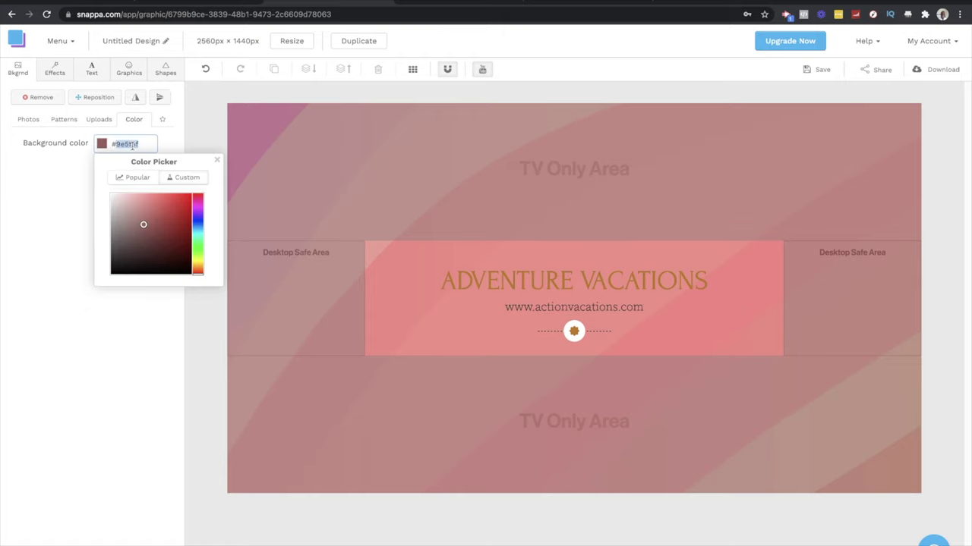
text(545454)
click(109, 363)
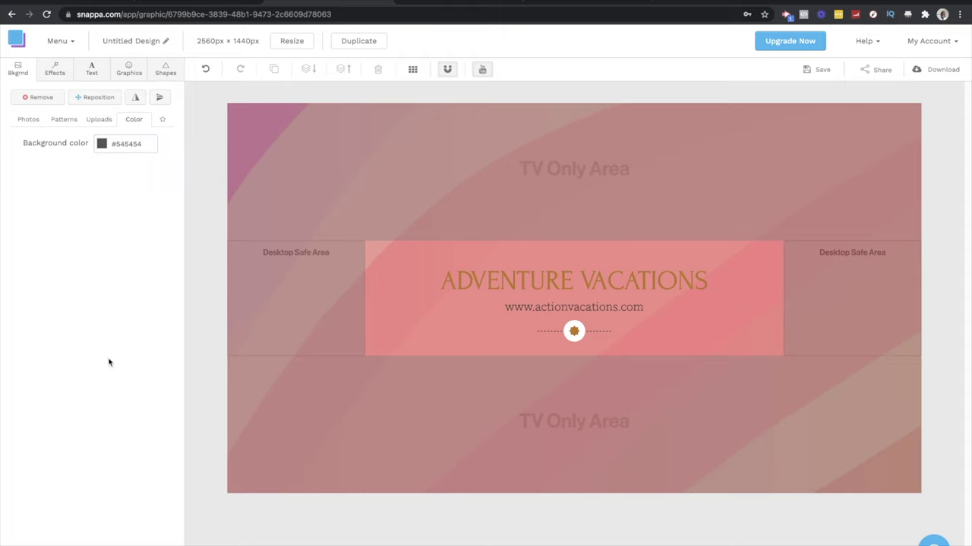
Step: Pick the muted red #a85858 as the background colour and remove the pattern from the banner
click(102, 145)
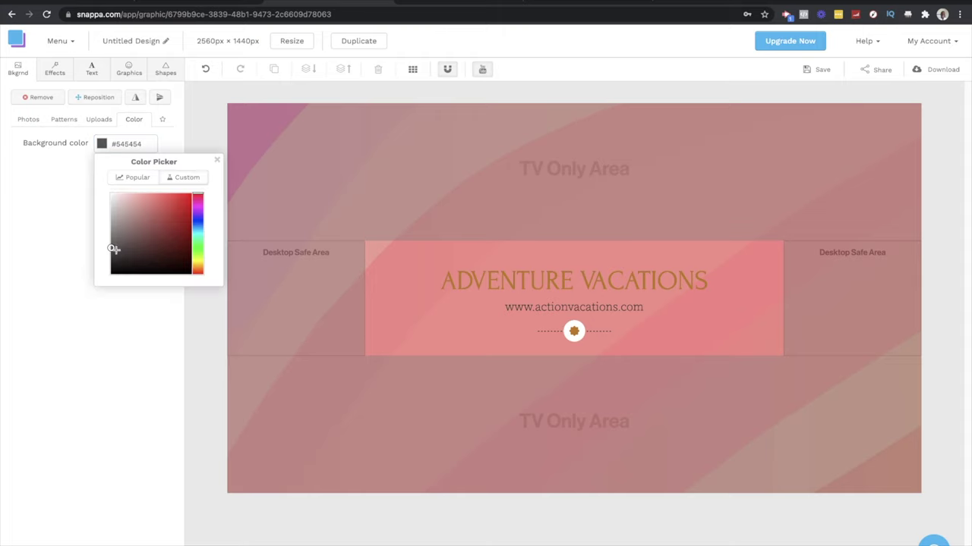
mouse_move(111, 249)
mouse_down()
mouse_move(167, 243)
mouse_move(149, 221)
mouse_up()
click(18, 275)
click(39, 98)
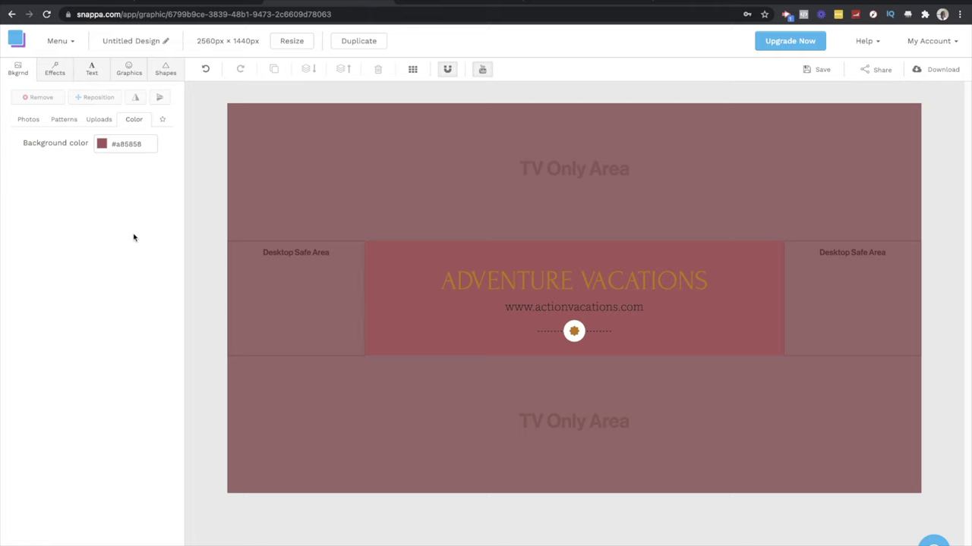
Step: Set the banner's background colour to the logo's grey, #545454
click(118, 144)
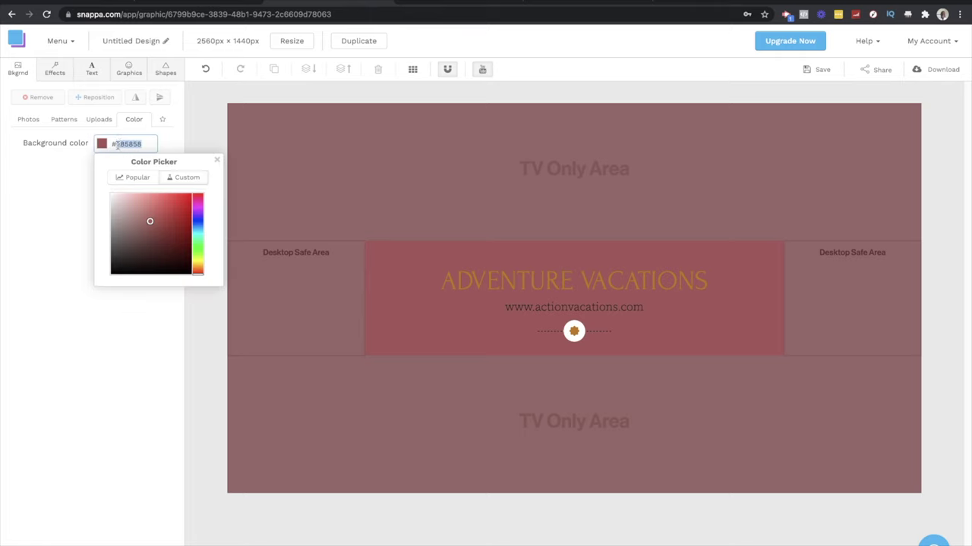
text(#545454)
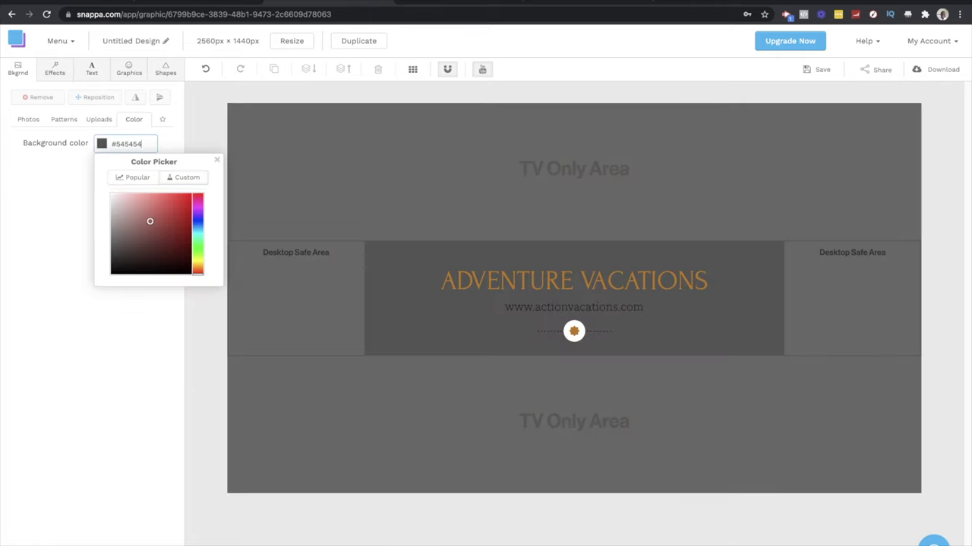
click(110, 368)
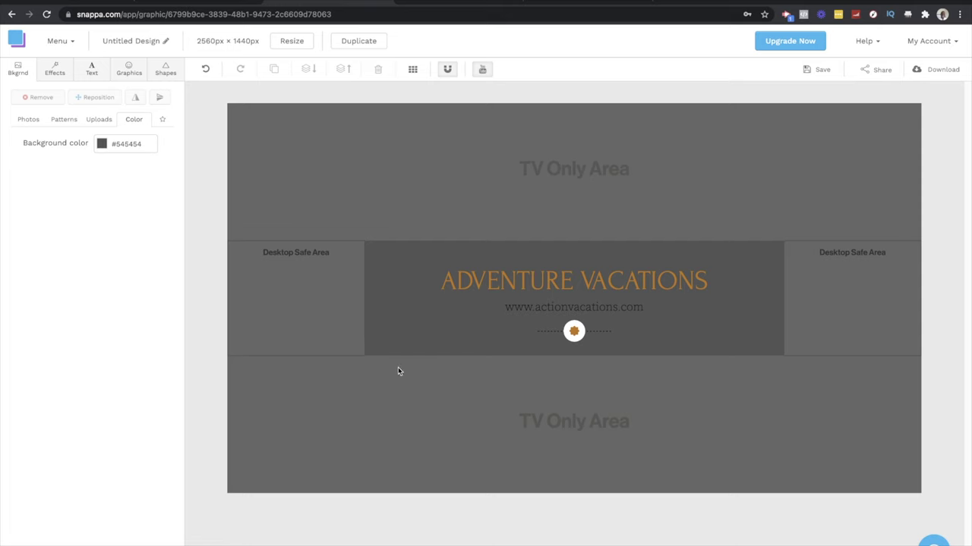
Step: Replace the "ADVENTURE VACATIONS" title with "Docum"
double_click(528, 273)
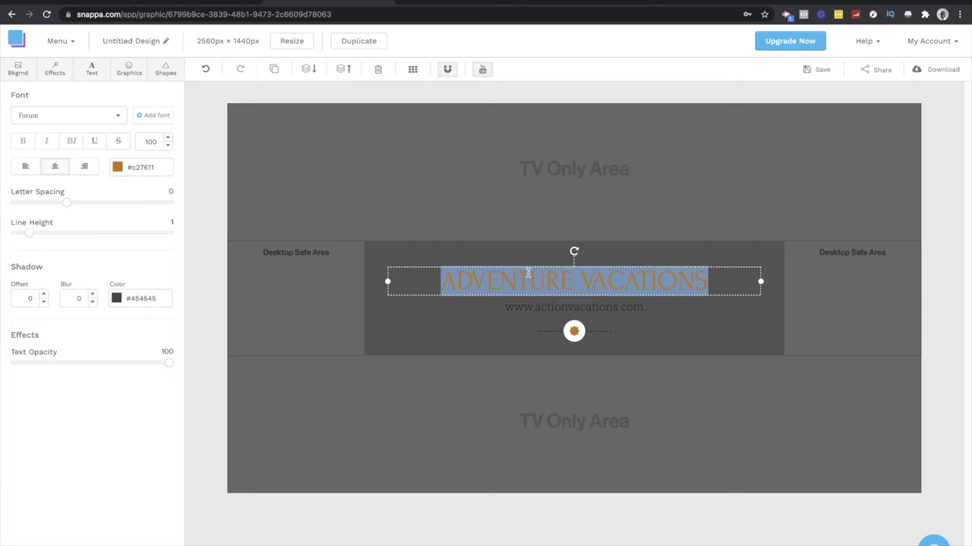
text(d)
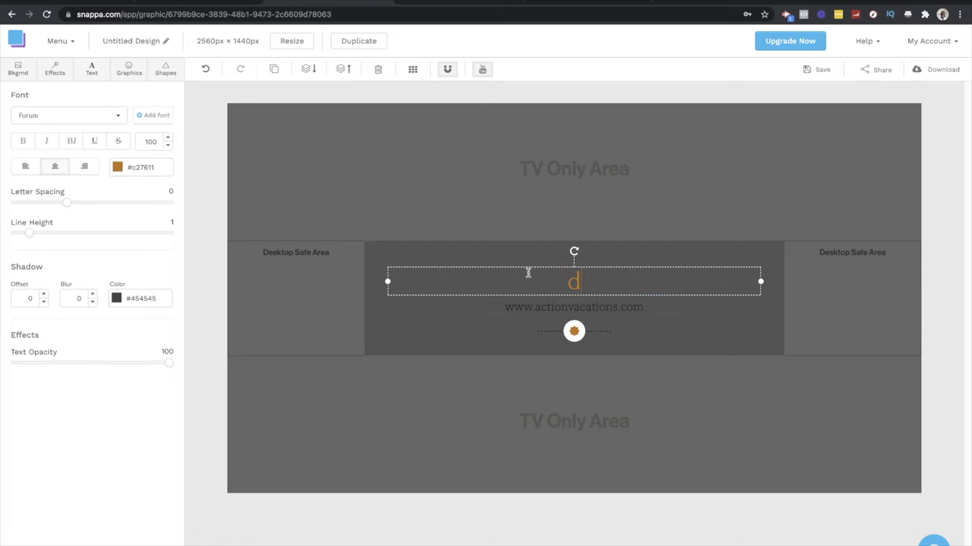
key(BackSpace)
text(Docum)
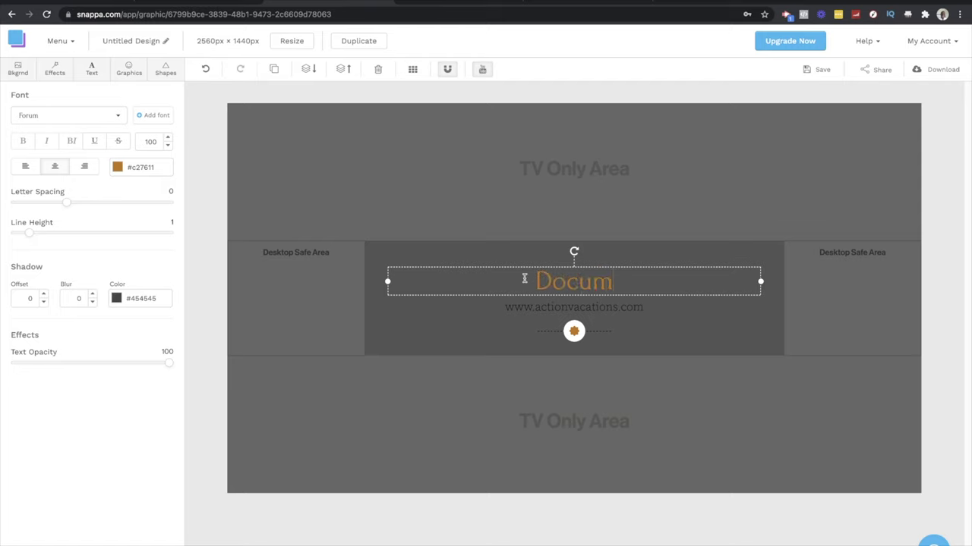
click(206, 494)
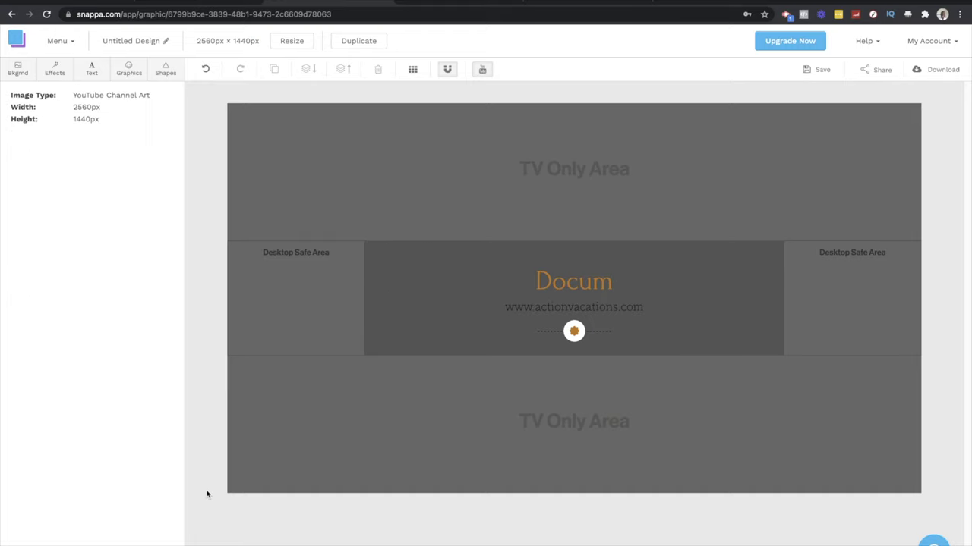
Step: Check the finished Docum logo in Canva and return to the Snappa banner
click(602, 5)
click(486, 4)
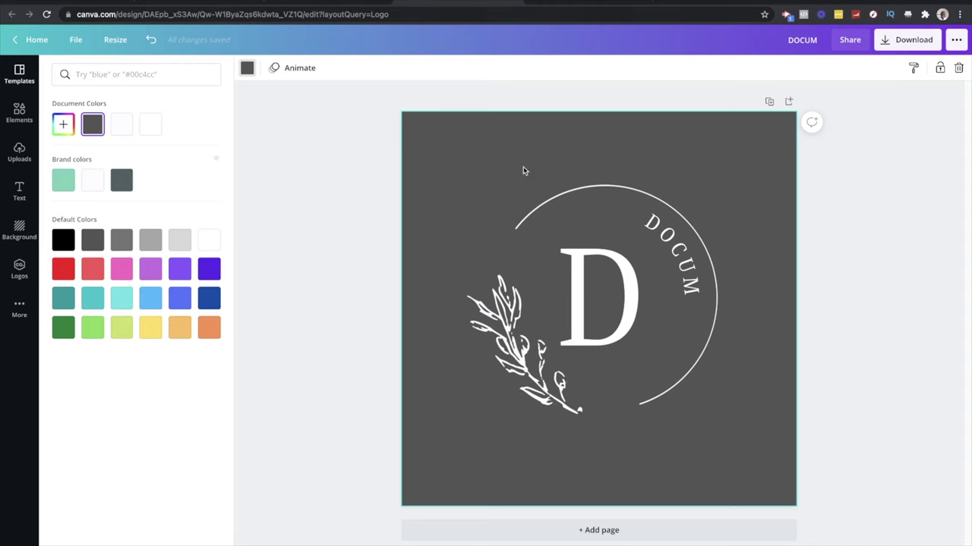
click(302, 5)
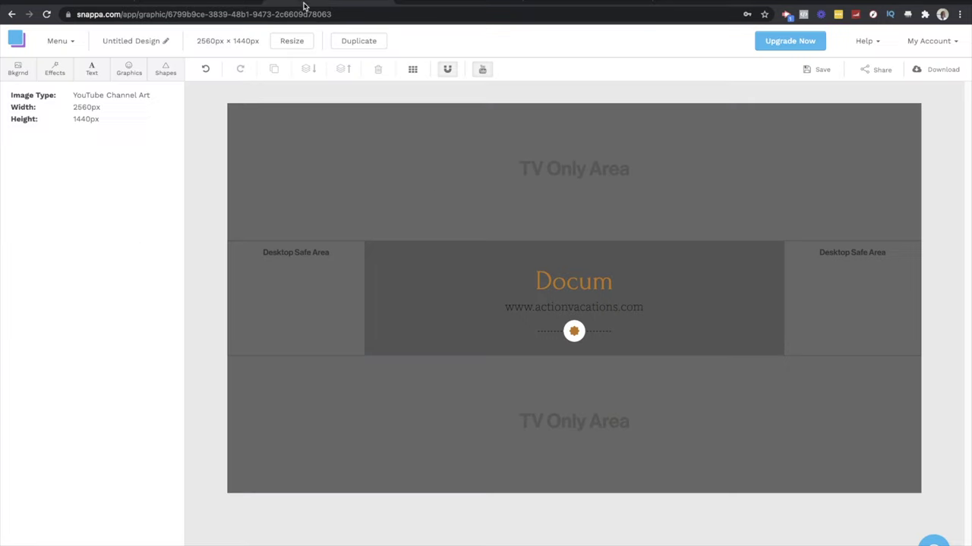
click(582, 306)
double_click(582, 306)
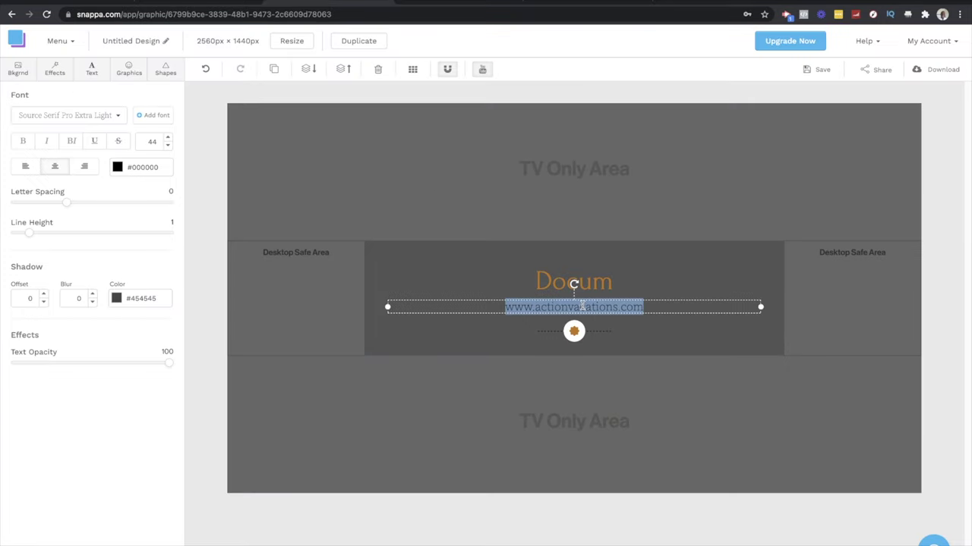
click(523, 420)
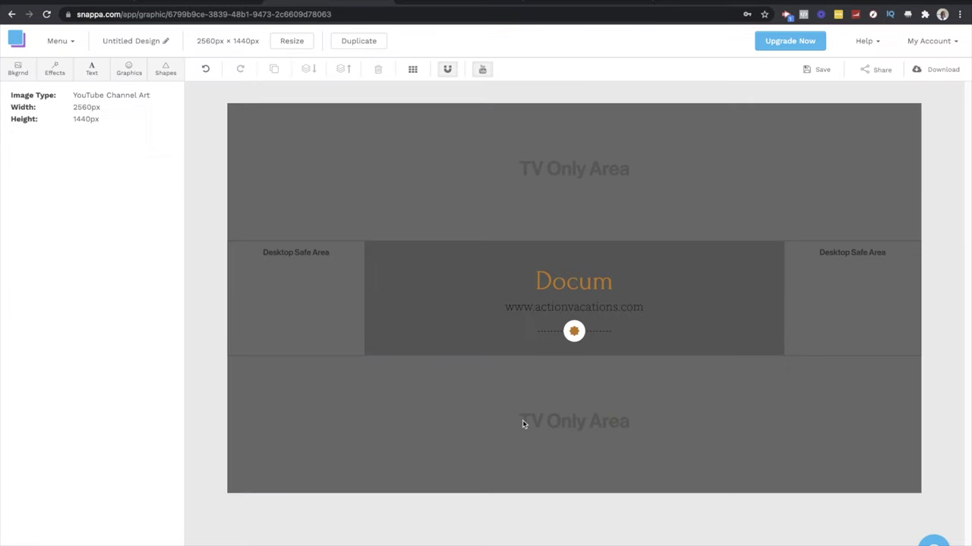
click(535, 309)
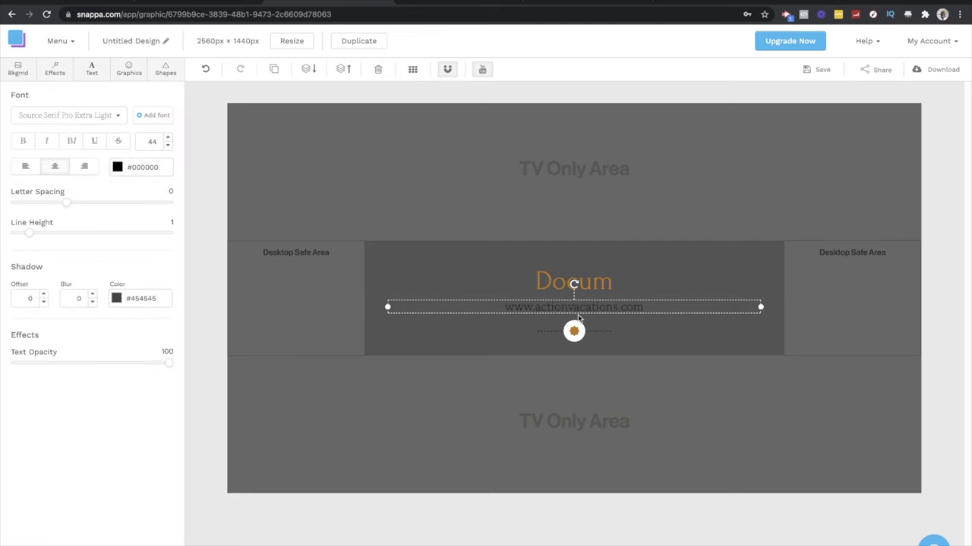
key(Delete)
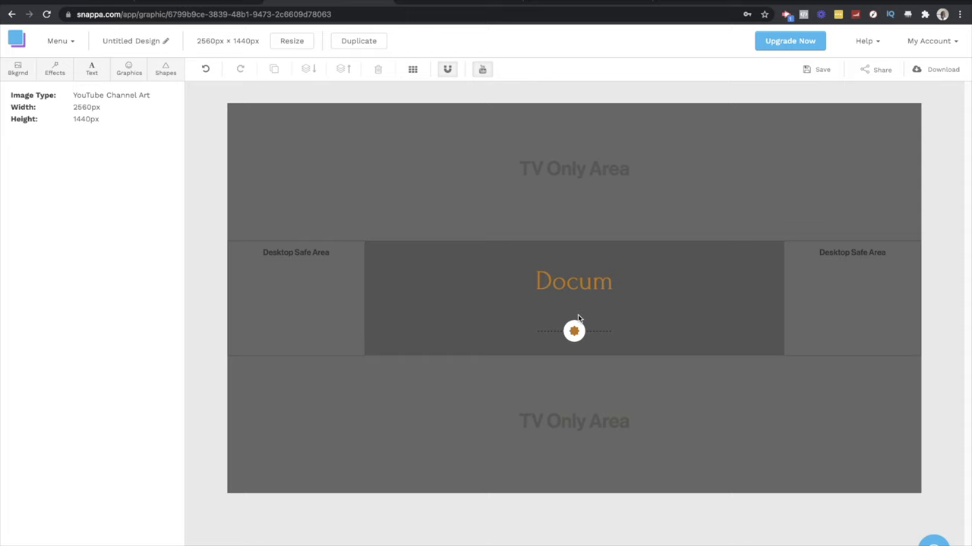
Step: Delete the orange ornament, the dashed line and the white circle below the title
click(567, 331)
key(Delete)
click(566, 332)
key(Delete)
click(570, 334)
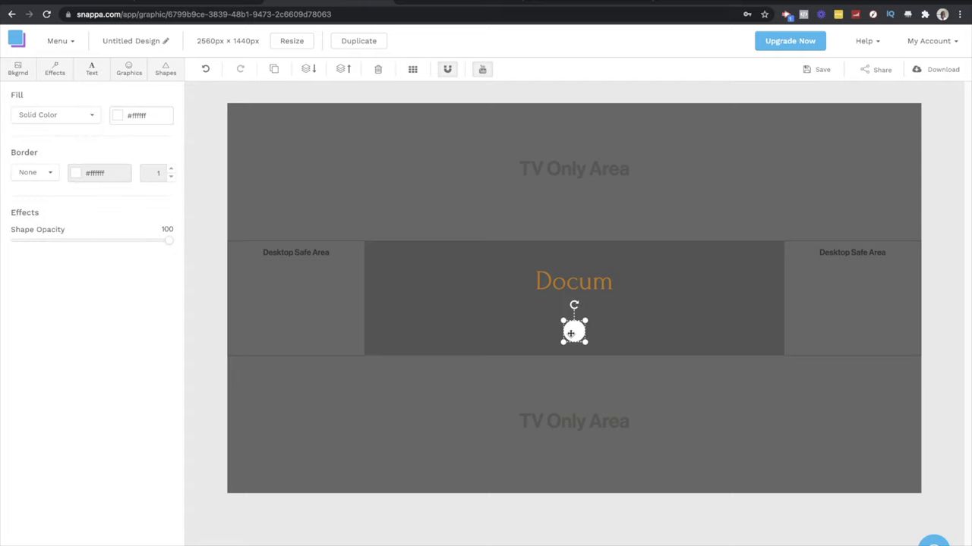
key(Delete)
Step: Move the "Docum" title slightly lower in the banner's central area and open its text for editing
mouse_move(568, 280)
mouse_down()
mouse_move(567, 298)
mouse_move(644, 293)
mouse_move(547, 276)
mouse_move(577, 290)
mouse_move(566, 288)
mouse_up()
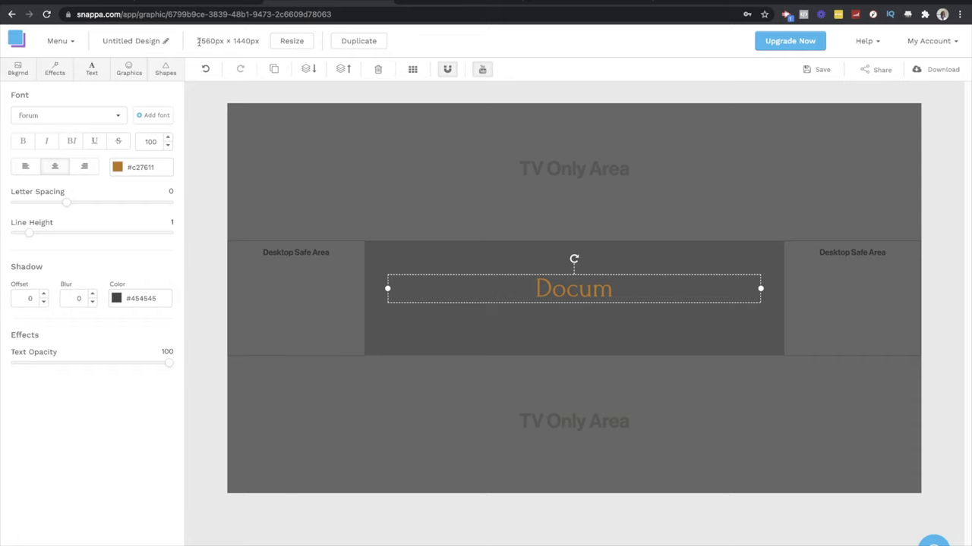
click(584, 422)
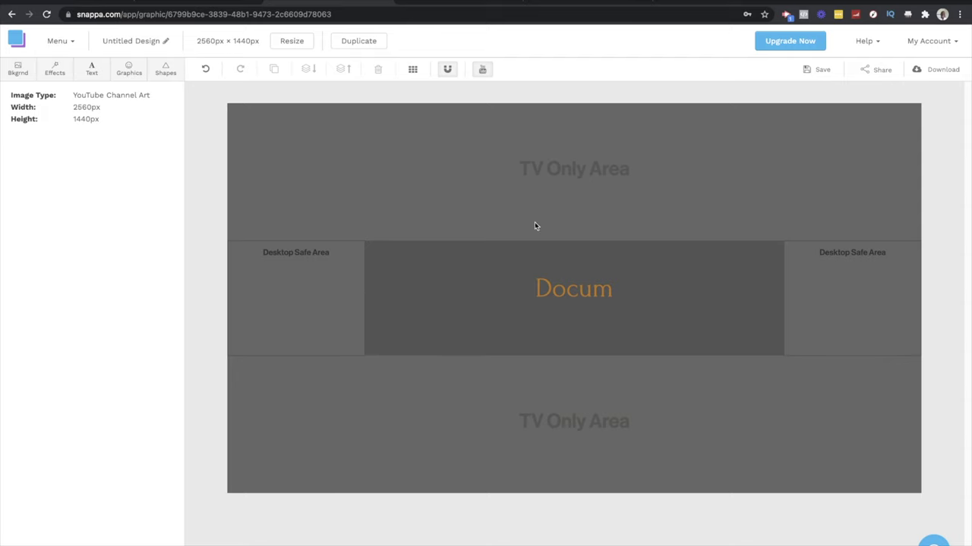
click(567, 299)
double_click(570, 294)
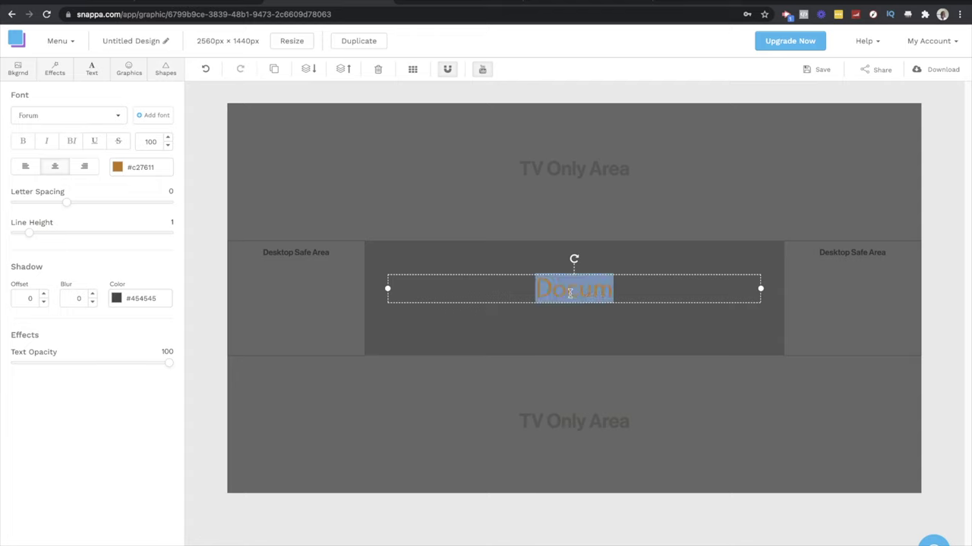
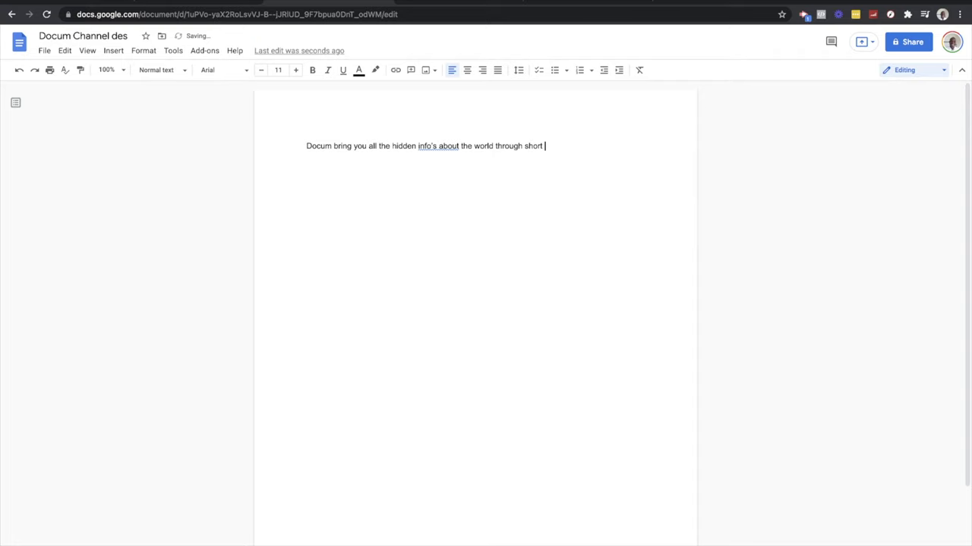
Step: In the Google Docs channel description, finish the sentence with "and straight to the point documentaries.", correcting the last word's spelling
text(and straight to the point doc)
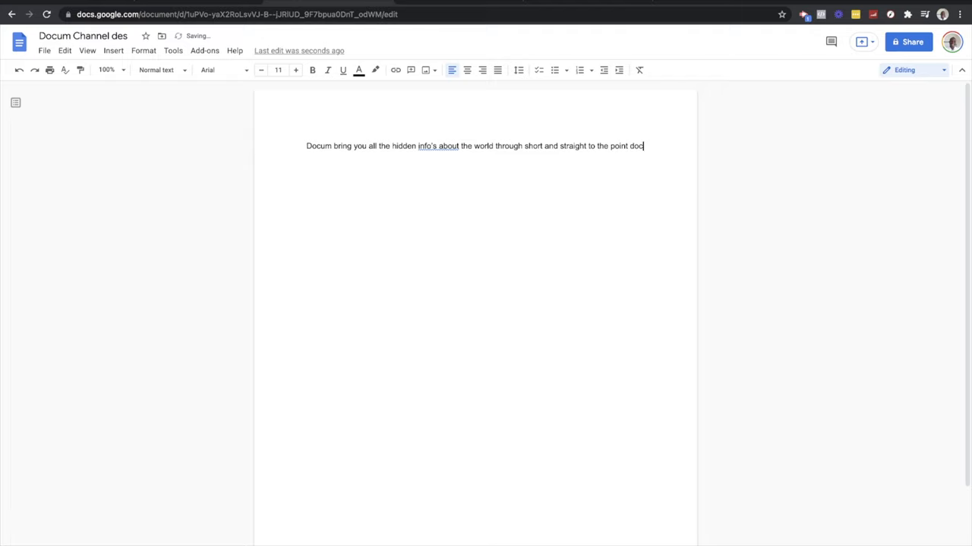
text(umentaeies.)
click(343, 155)
click(338, 143)
Step: Accept the grammar suggestions "info about" and "brings" in the channel description
click(438, 147)
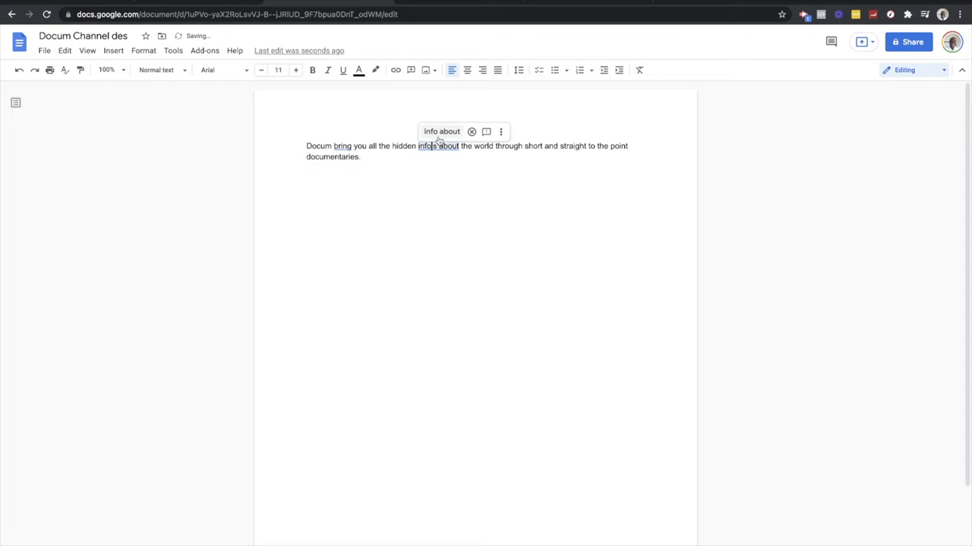
click(440, 133)
click(343, 146)
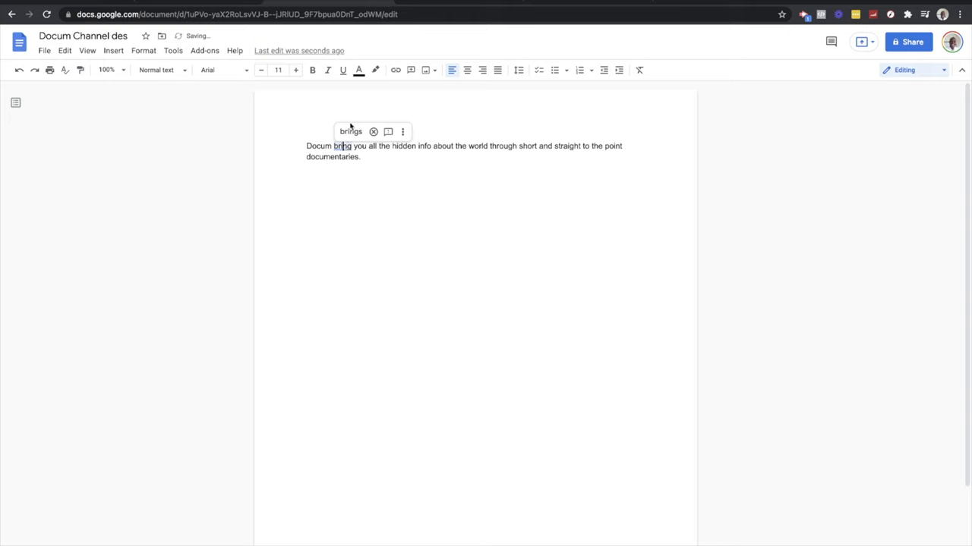
click(349, 131)
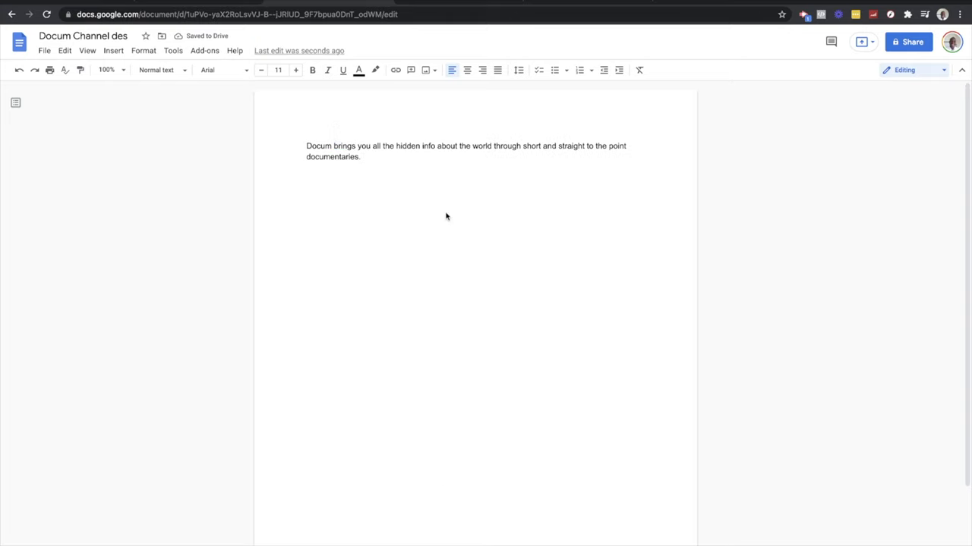
mouse_move(561, 542)
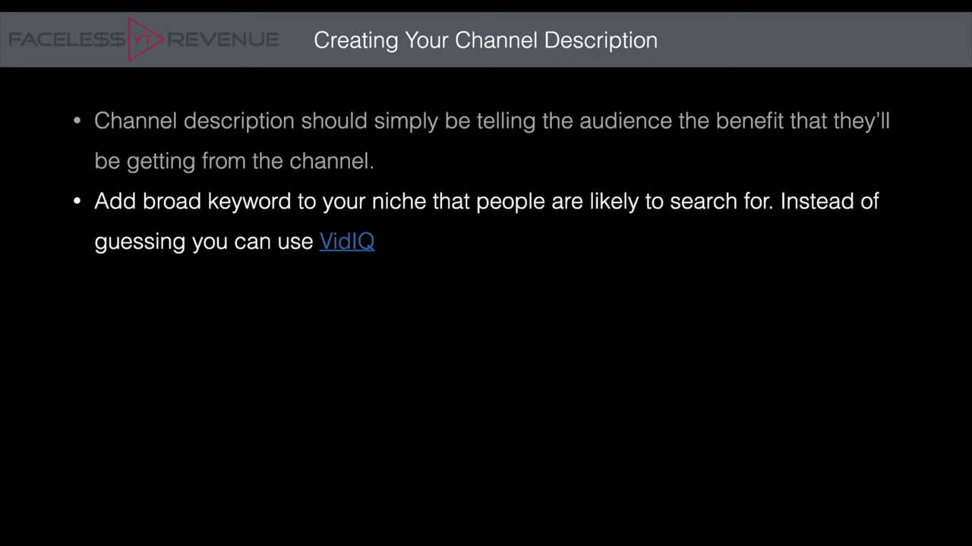
Step: Open YouTube's home page and search for "documentary"
click(347, 243)
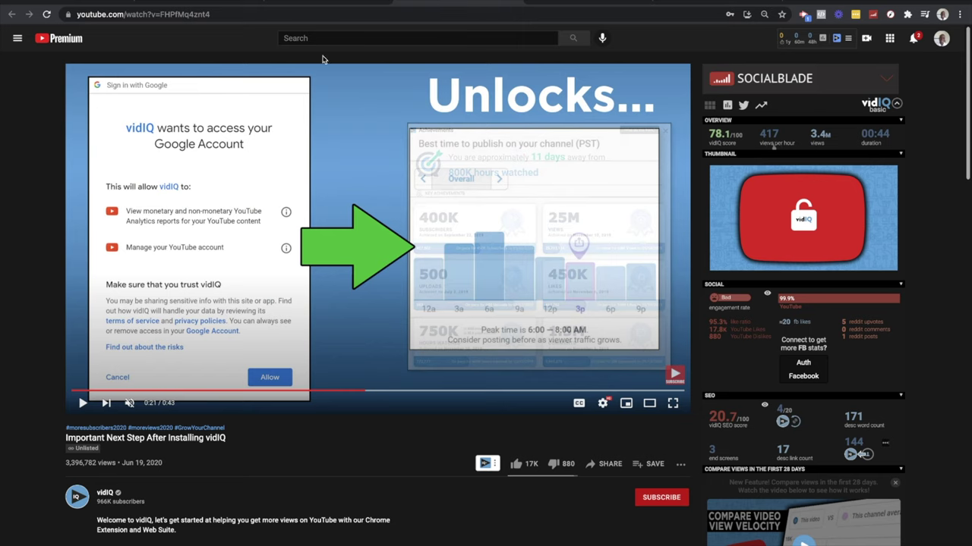
click(44, 39)
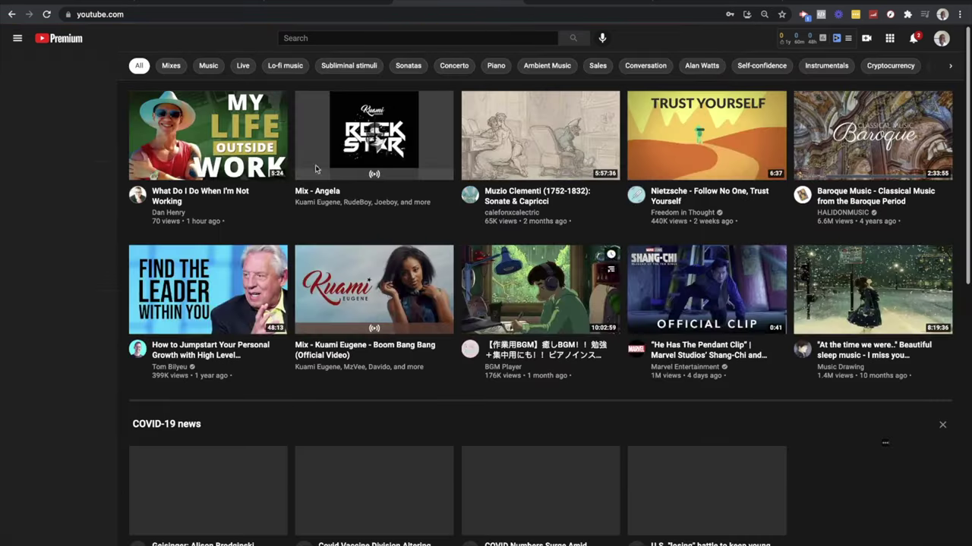
click(463, 38)
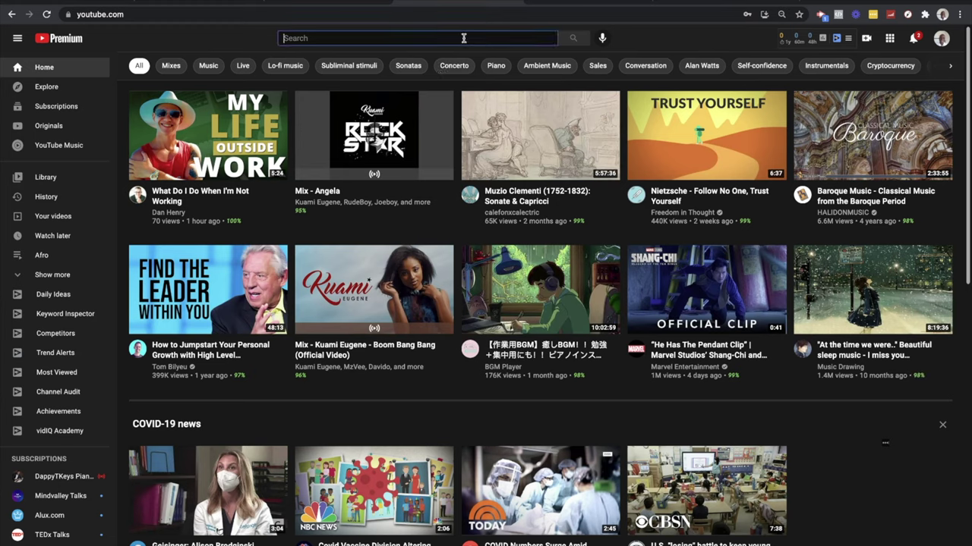
text(d)
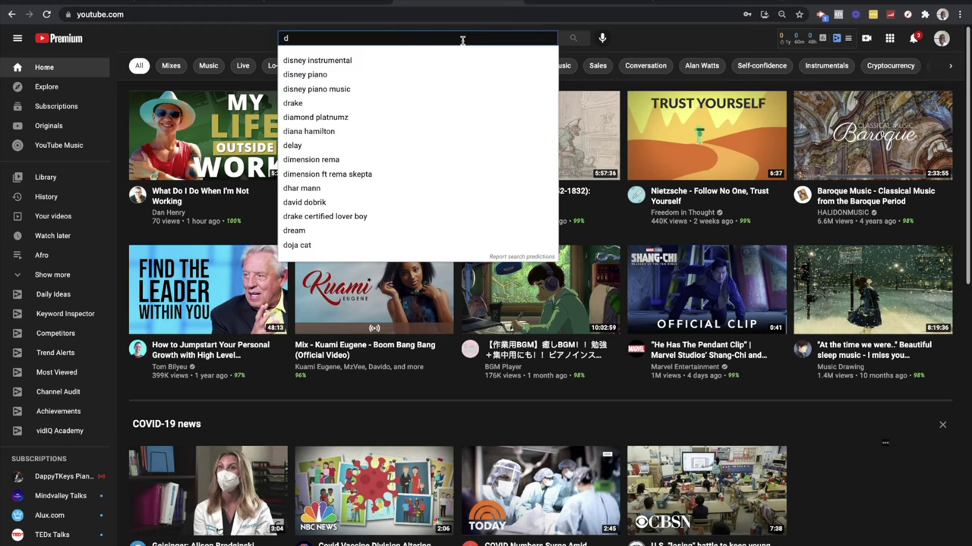
text(oc)
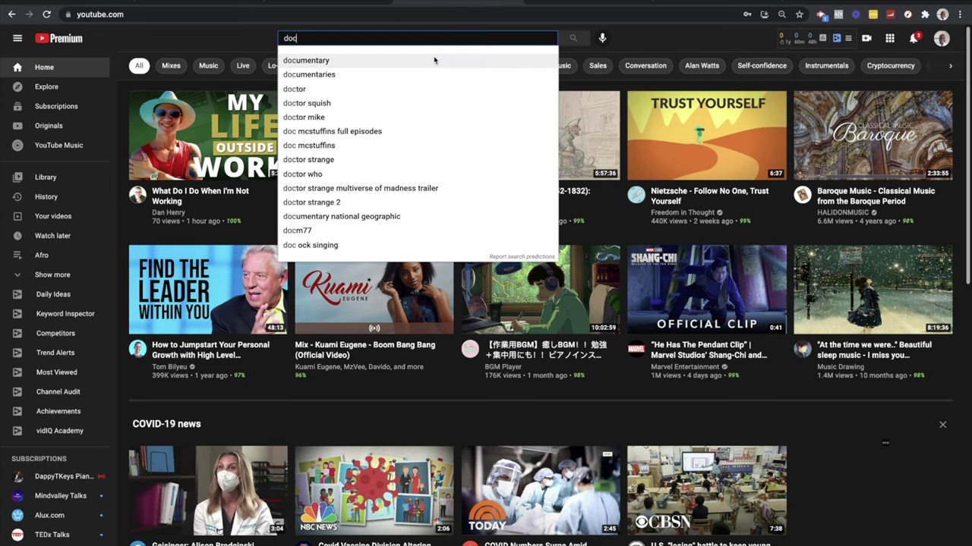
click(434, 60)
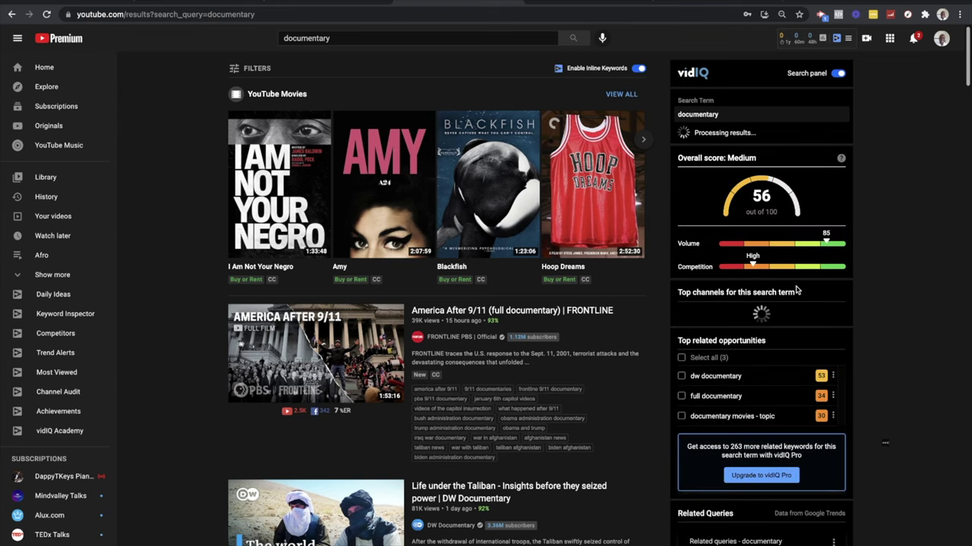
Step: Examine vidIQ's data for the "documentary" search: overall score, top channels, related opportunities and related queries
scroll(805, 412, down, 3)
scroll(806, 412, up, 3)
scroll(796, 481, down, 5)
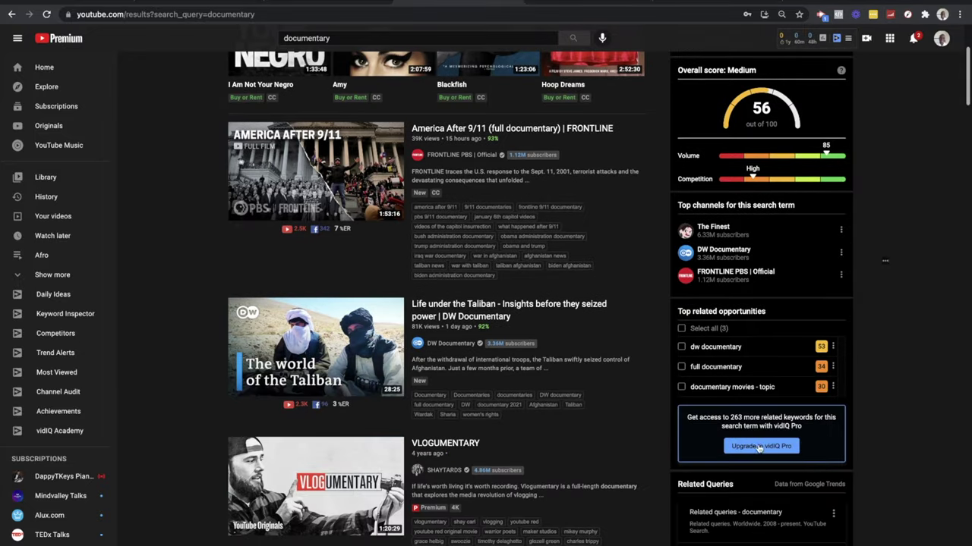
drag(738, 418, 895, 416)
click(896, 416)
scroll(873, 422, up, 5)
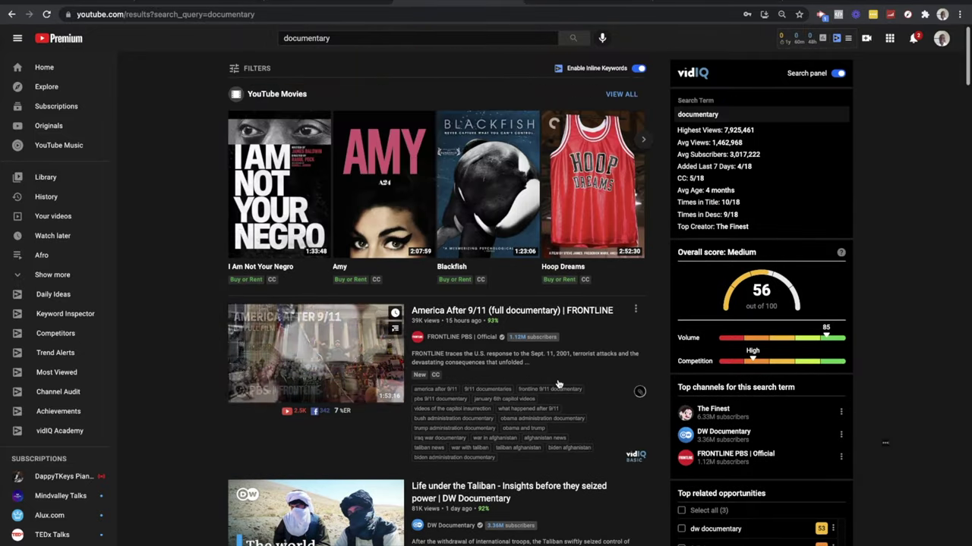
scroll(729, 205, down, 4)
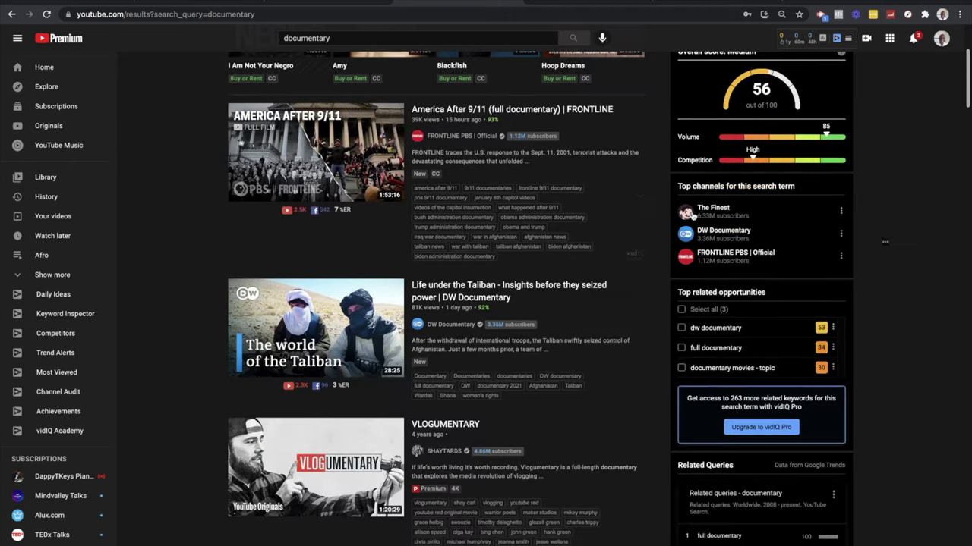
scroll(705, 219, down, 4)
scroll(705, 218, up, 4)
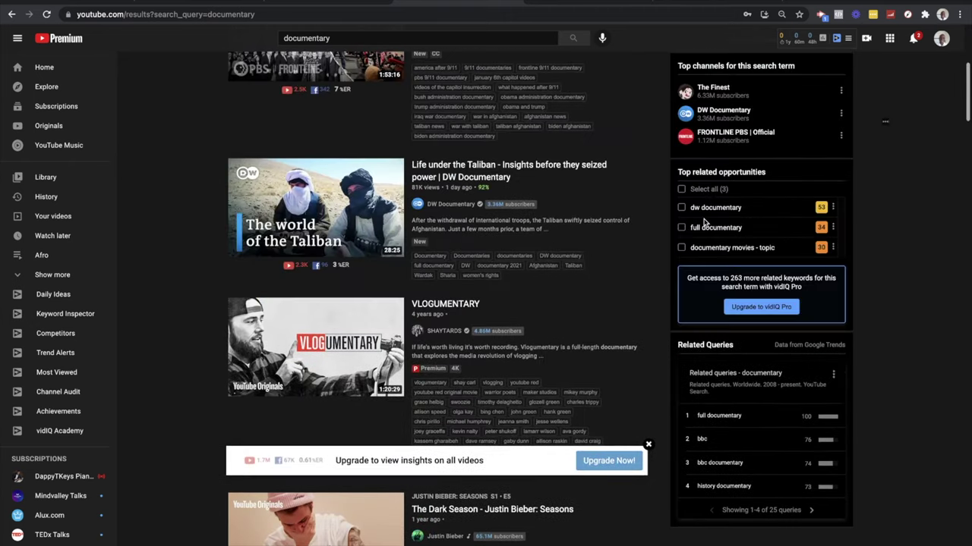
scroll(444, 251, down, 1)
scroll(444, 250, up, 4)
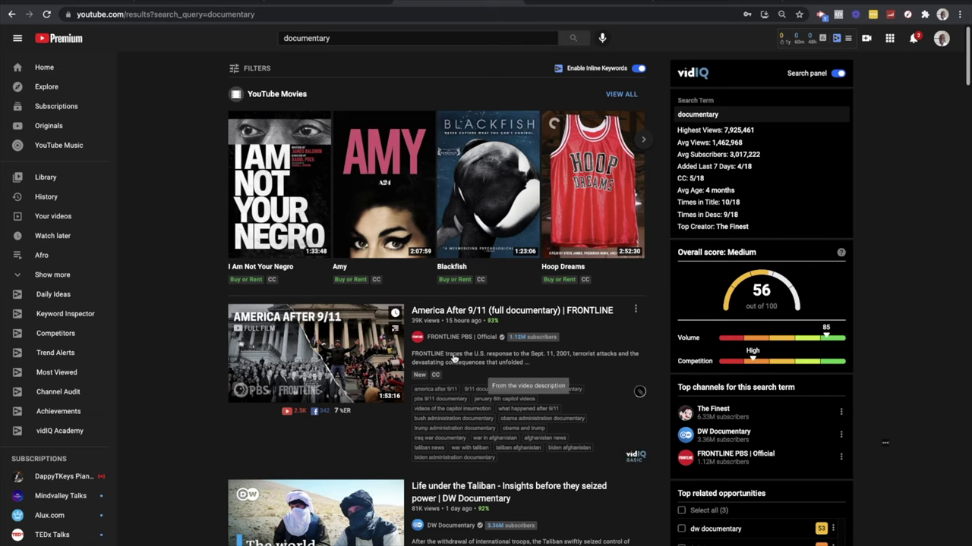
Step: Review the video tags that vidIQ lists under the "documentary" search results for keyword ideas
scroll(438, 361, down, 1)
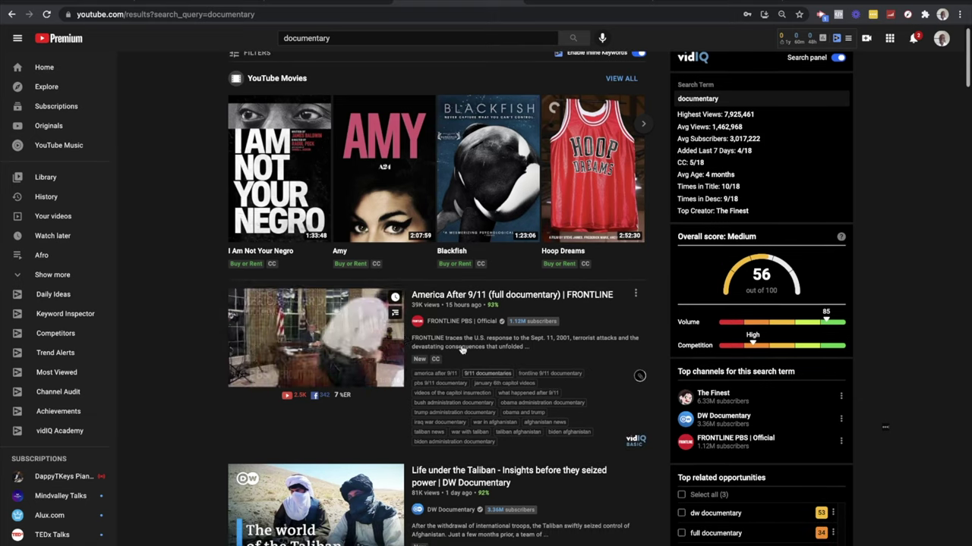
scroll(406, 340, down, 1)
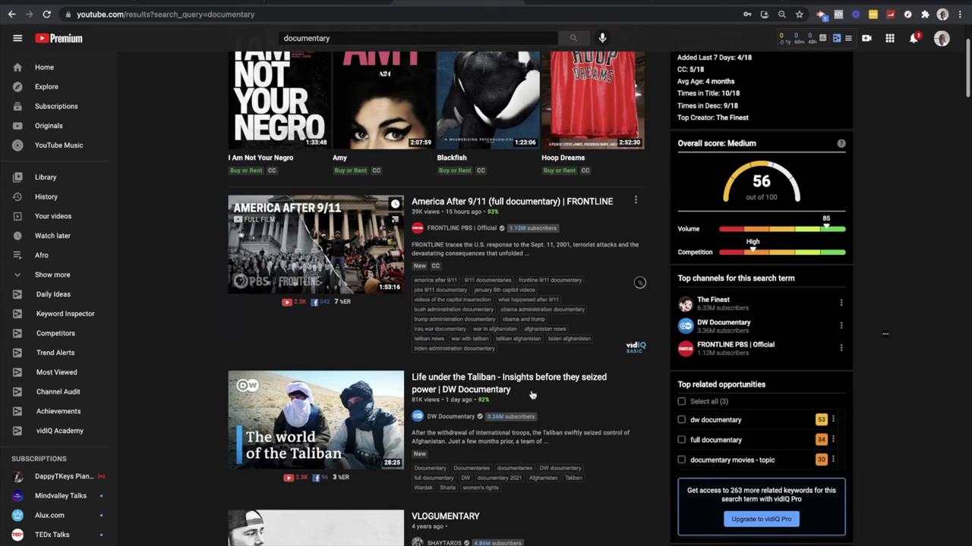
scroll(442, 252, down, 1)
scroll(442, 252, down, 2)
scroll(357, 113, up, 2)
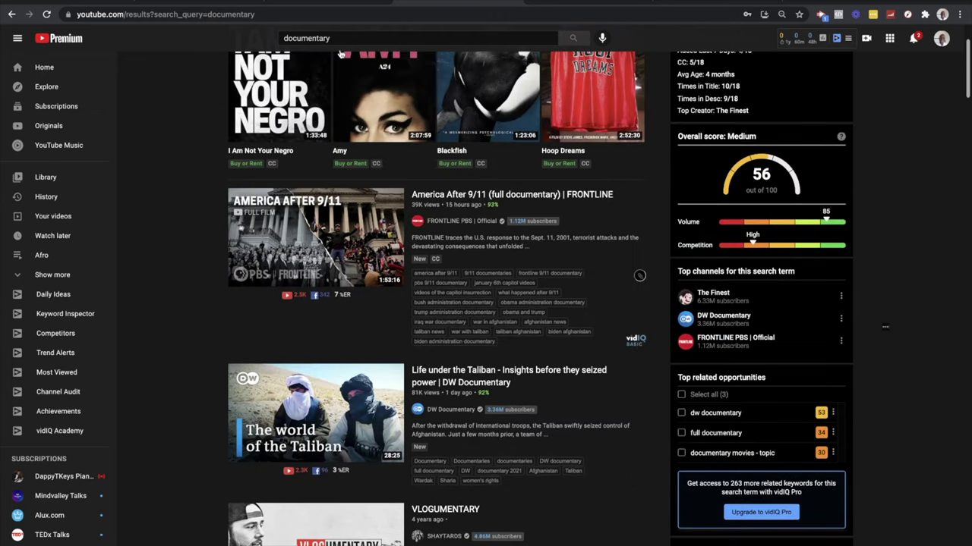
click(346, 35)
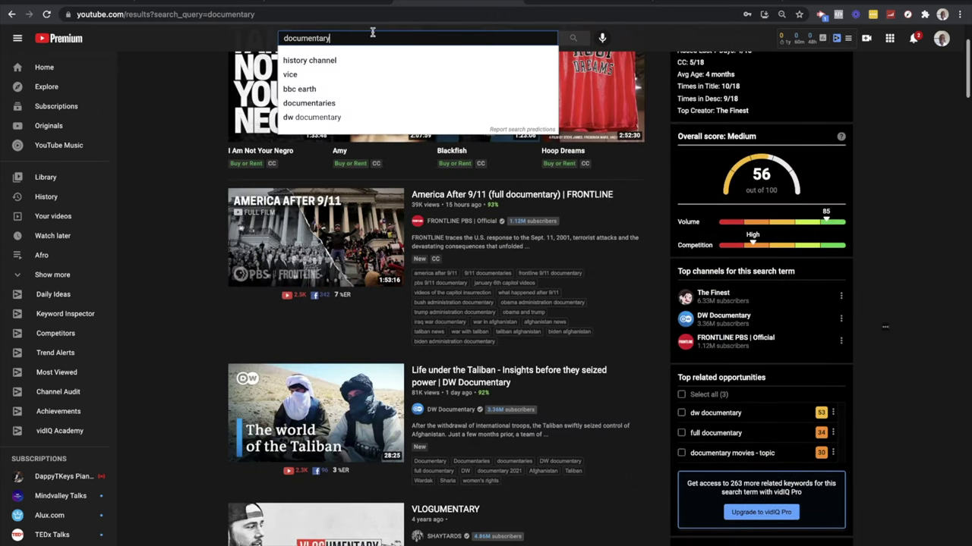
drag(352, 33, 306, 38)
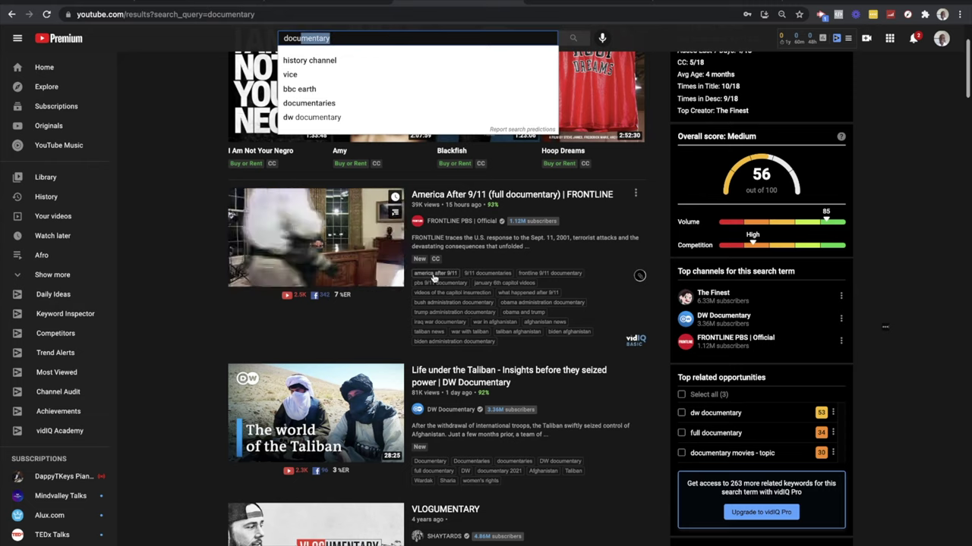
scroll(484, 367, down, 3)
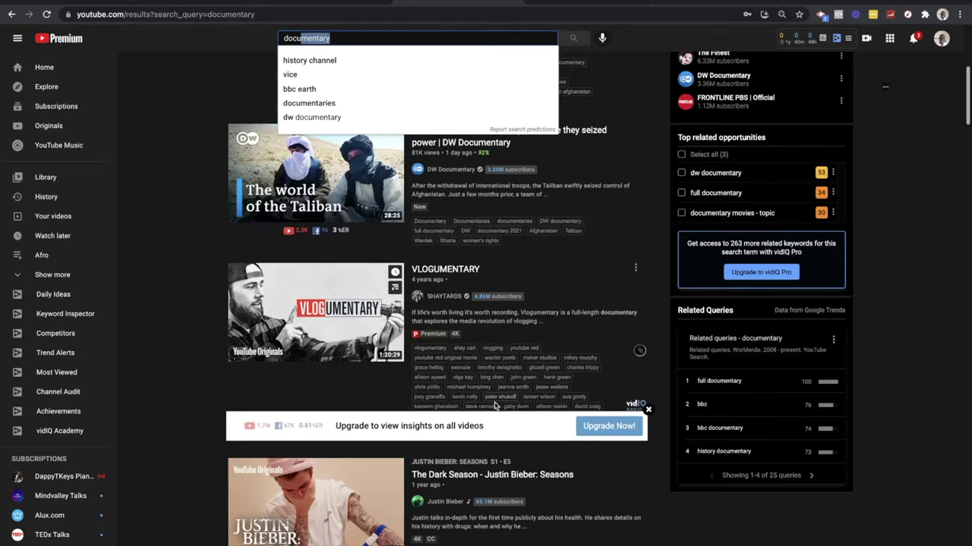
scroll(466, 377, up, 2)
scroll(460, 306, up, 1)
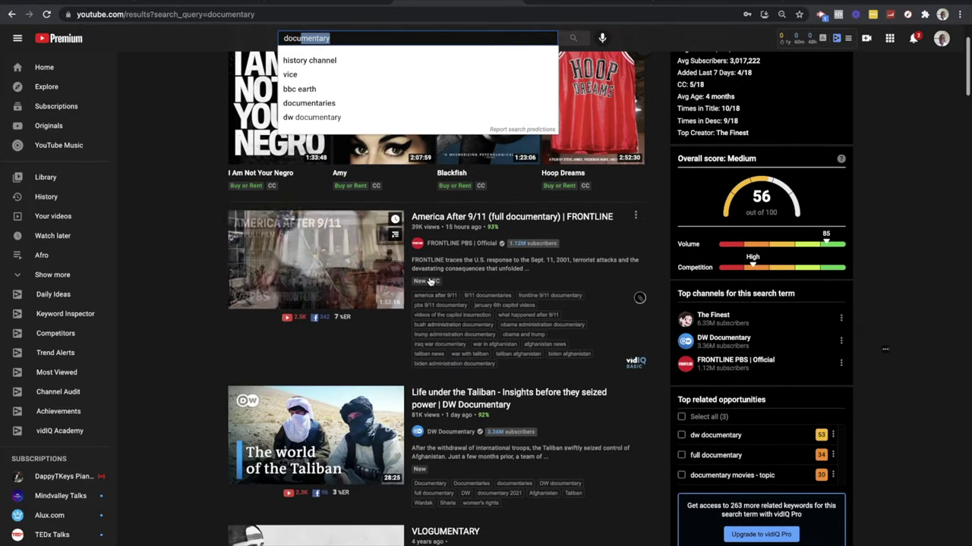
scroll(461, 301, down, 1)
scroll(461, 303, down, 1)
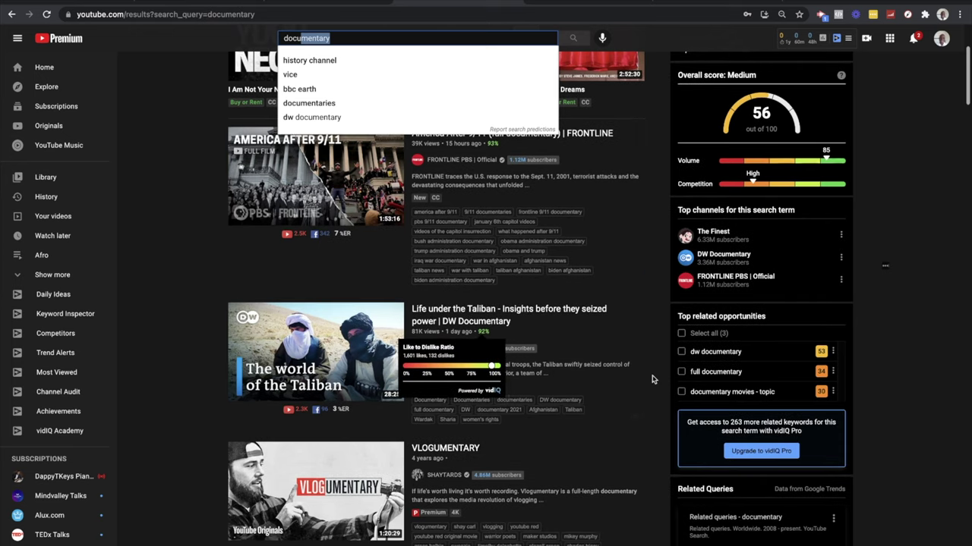
Step: Open the "documentaries" tag of the DW Documentary video in vidIQ's Keyword Inspector and check its search volume and competition
click(515, 402)
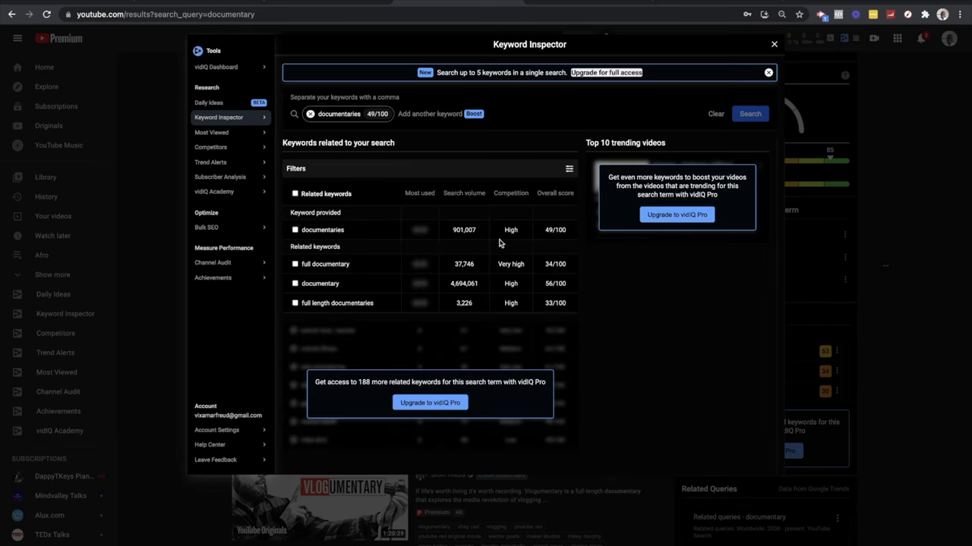
double_click(458, 228)
drag(495, 193, 504, 222)
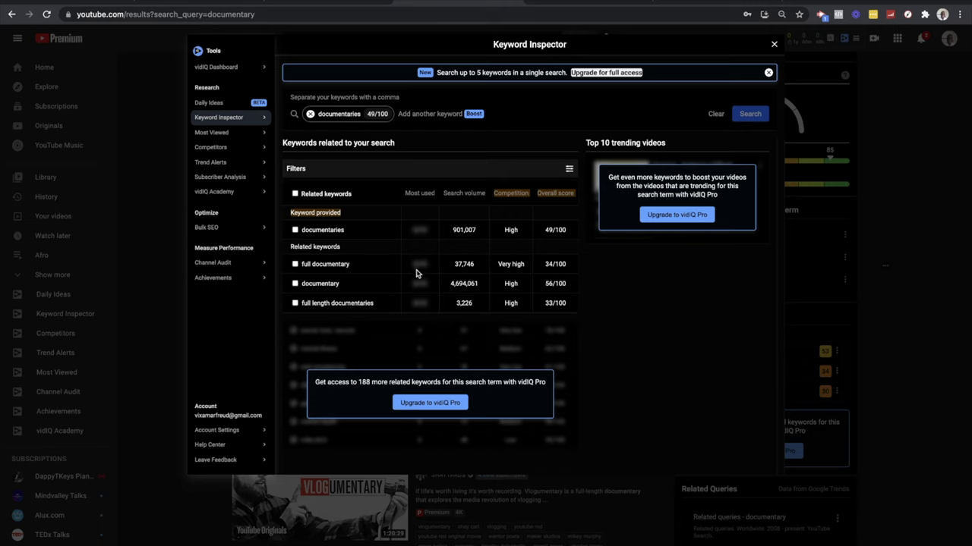
click(452, 232)
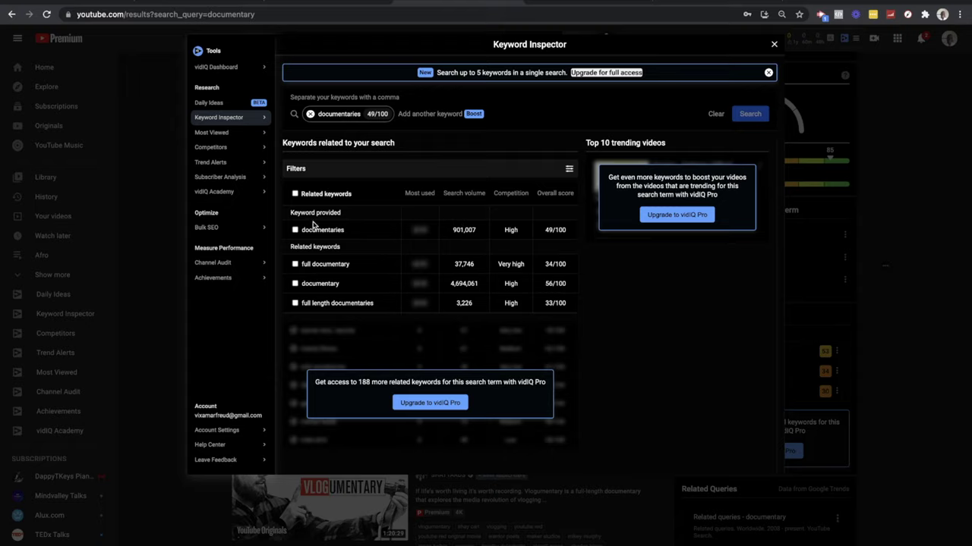
Step: Locate "documentaries" in the Google Docs description, then check the search volume of the related keyword "documentary" in Keyword Inspector
click(311, 2)
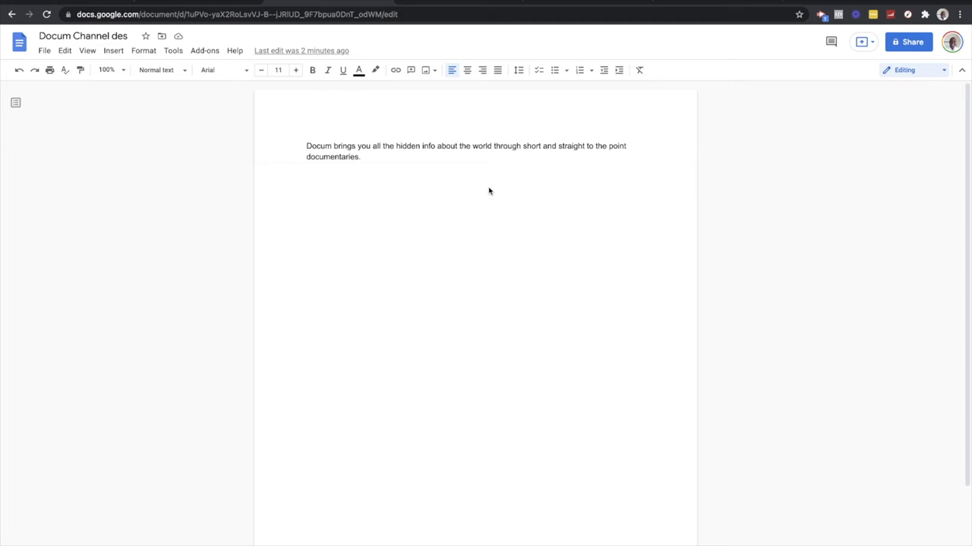
double_click(332, 156)
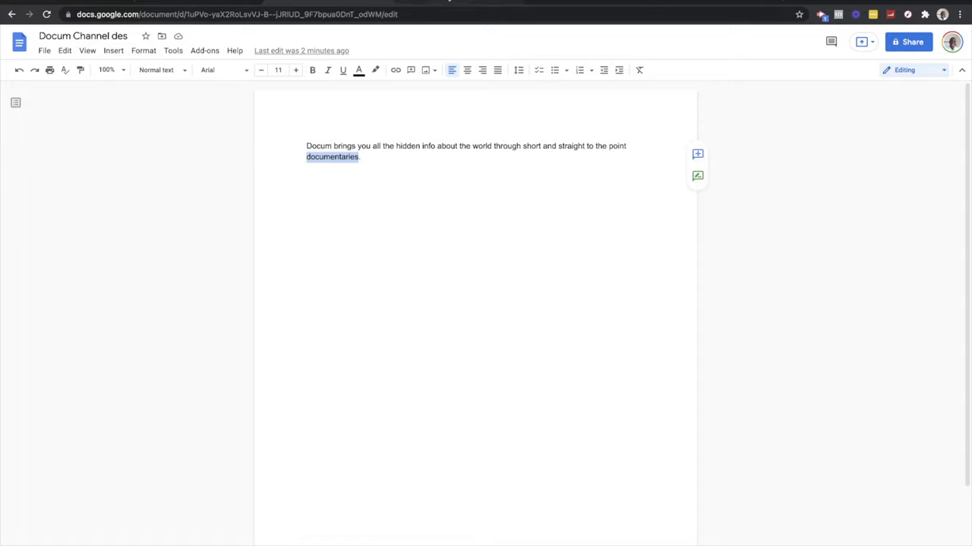
click(447, 3)
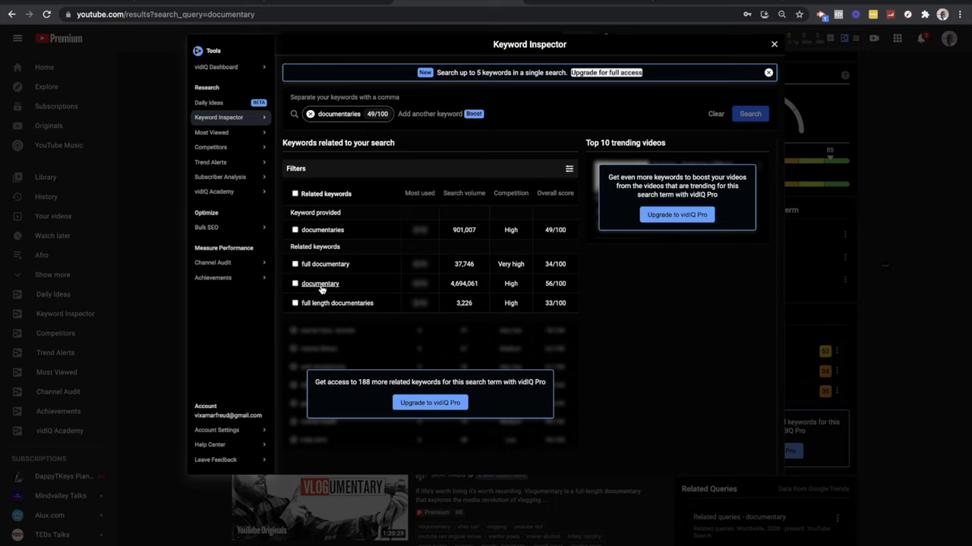
double_click(466, 287)
click(510, 252)
double_click(466, 284)
click(464, 284)
double_click(465, 283)
click(464, 283)
Step: In the Google Docs description, add after the first sentence "Good Documentary are hard to come across so be sure to subscribe to keep updated"
click(339, 3)
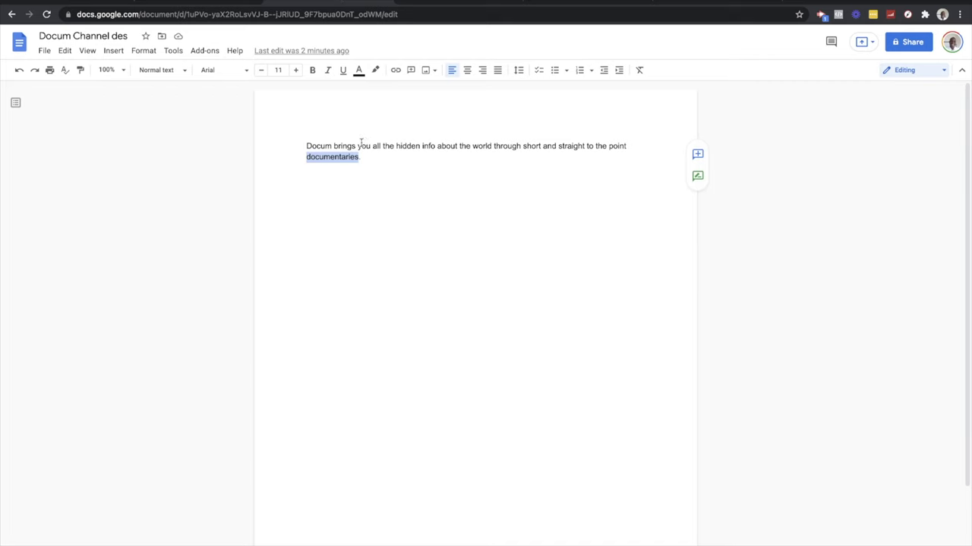
click(453, 154)
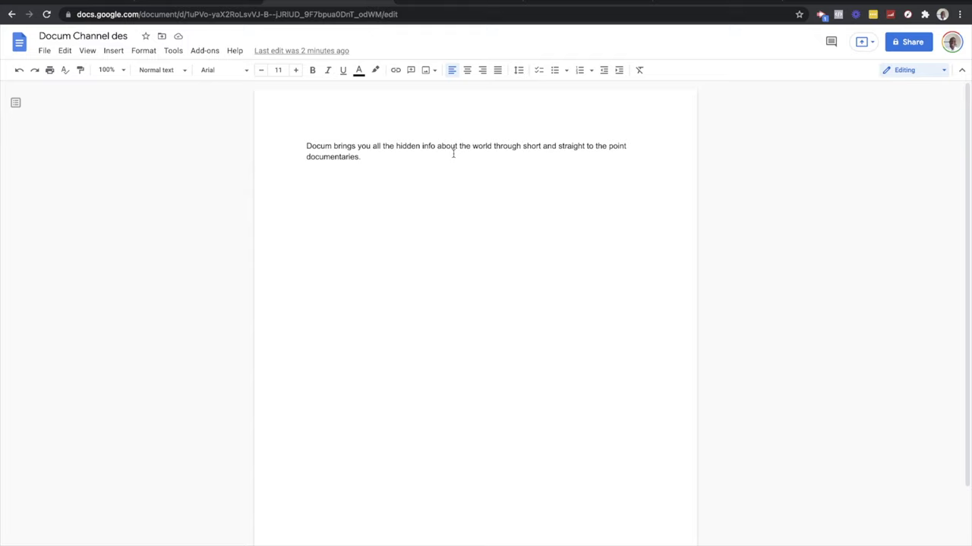
text(Good Documentary are ha)
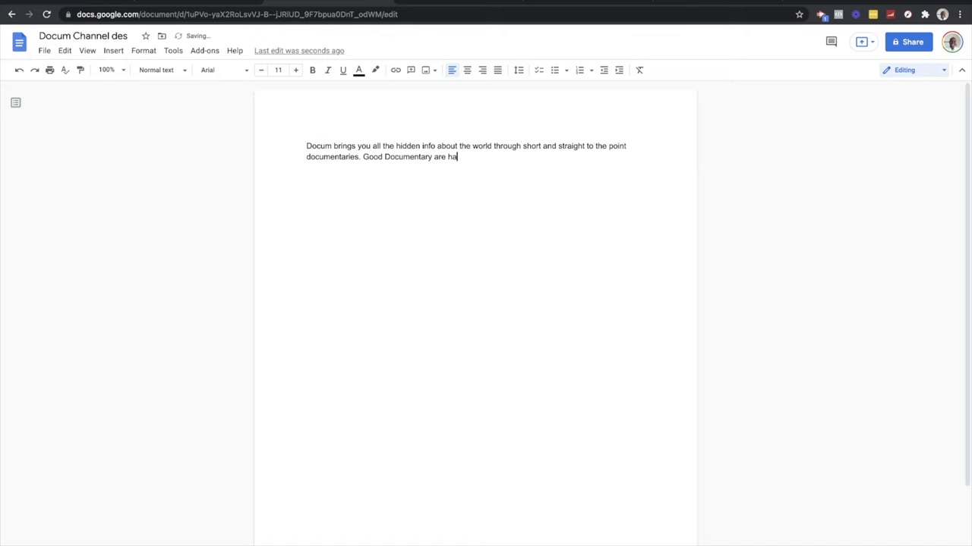
text(rd to come across so be sure)
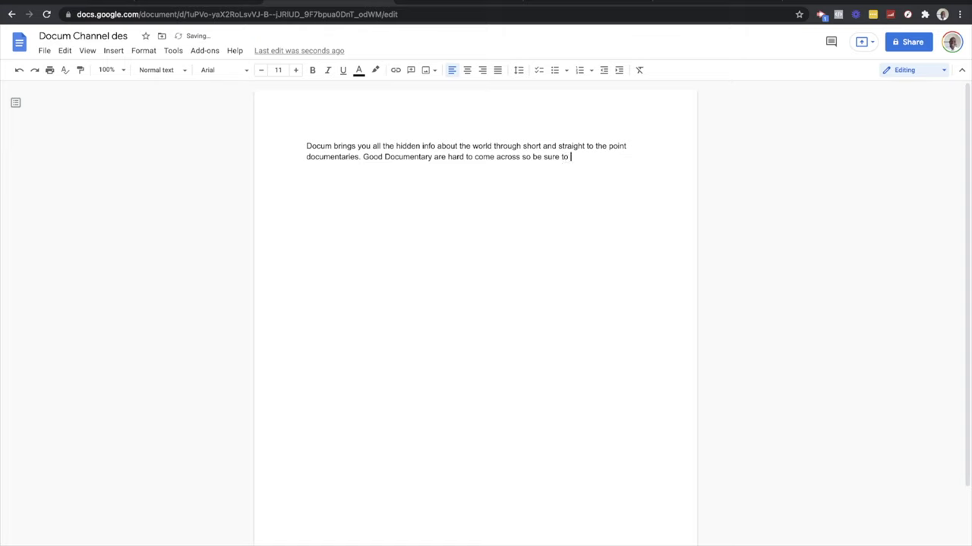
text( to )
text(s)
text(ubscribe yo keep updated)
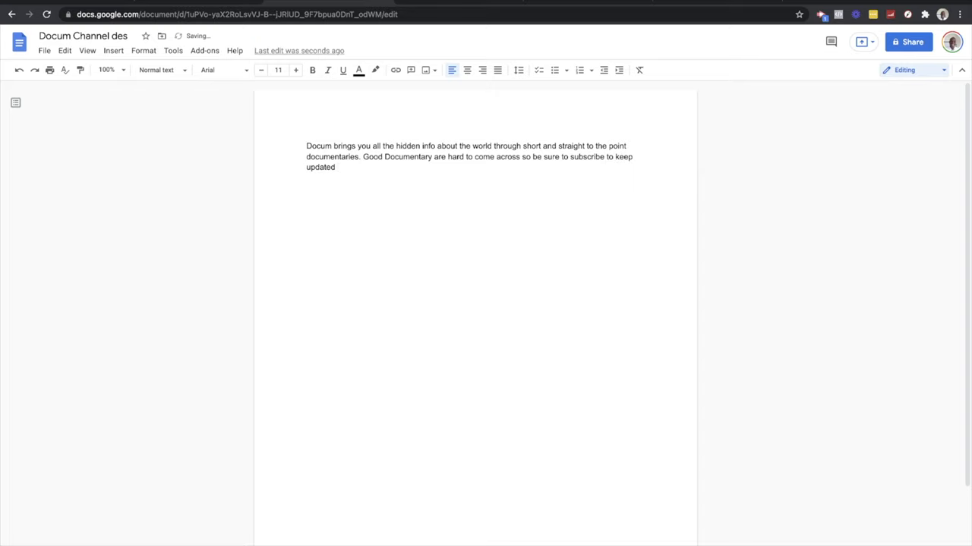
Step: Look up the search volumes of "full documentary" and "free documentary" in vidIQ's Keyword Inspector, then return to the Google Docs description
mouse_move(242, 4)
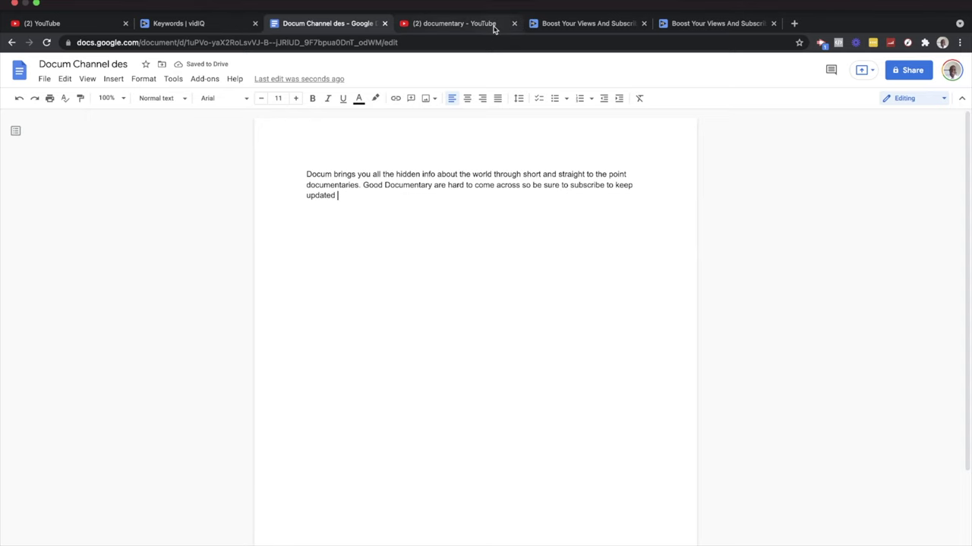
click(455, 23)
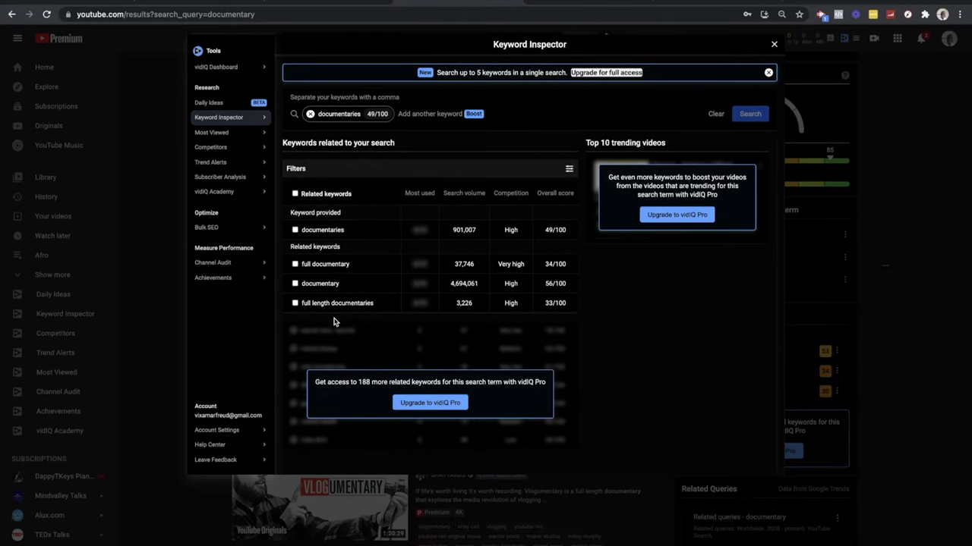
click(320, 265)
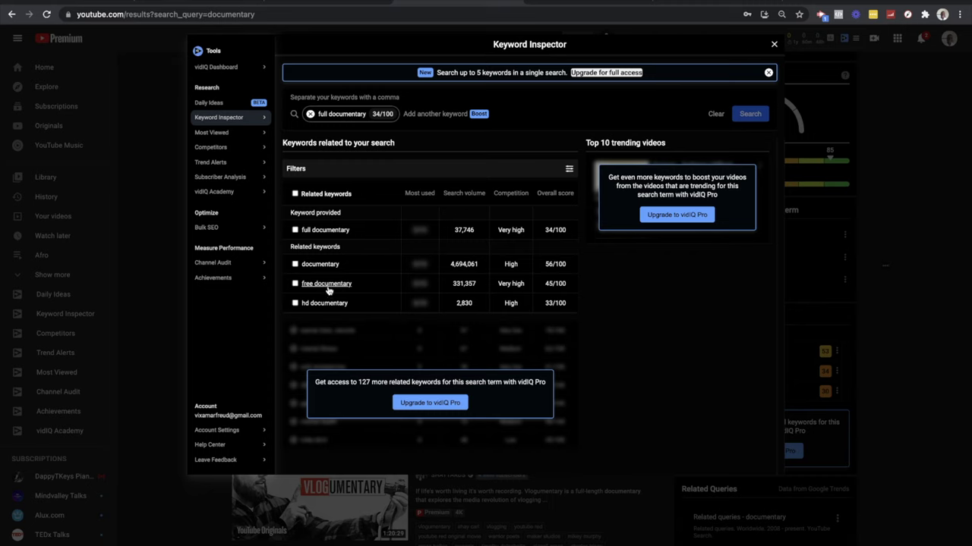
click(330, 285)
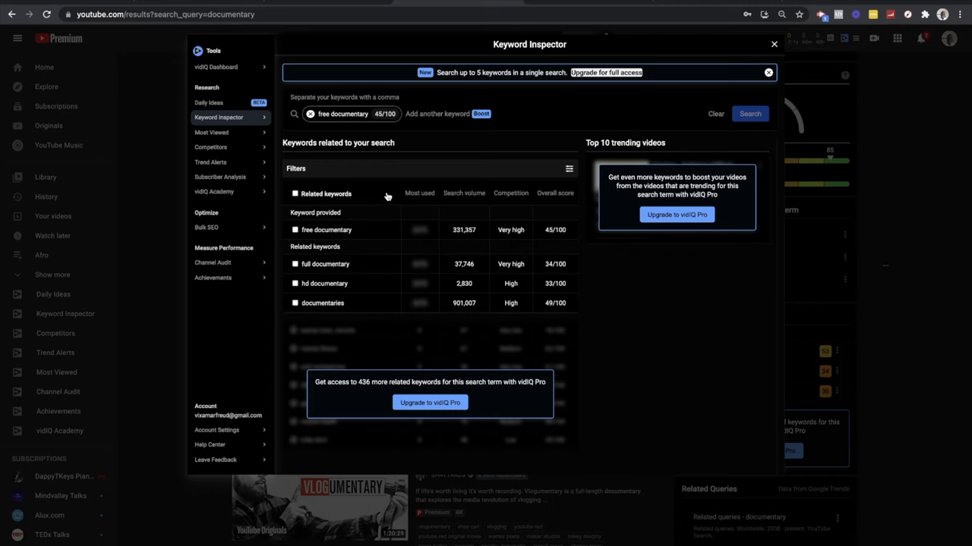
click(463, 230)
click(320, 3)
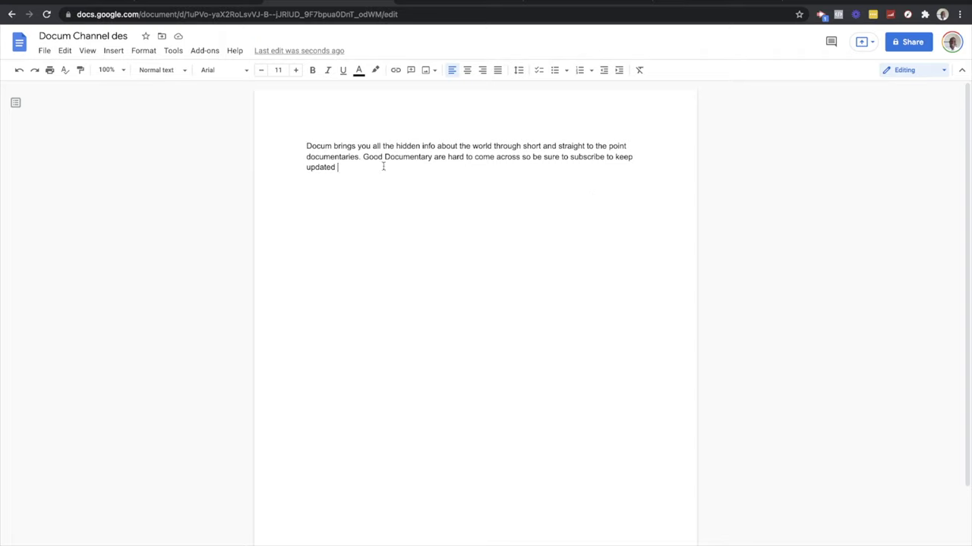
Step: Finish the last sentence of the Google Docs description with "for more FREE documentary."
text(for m)
text(ore FREE)
text( do)
text(cumentary)
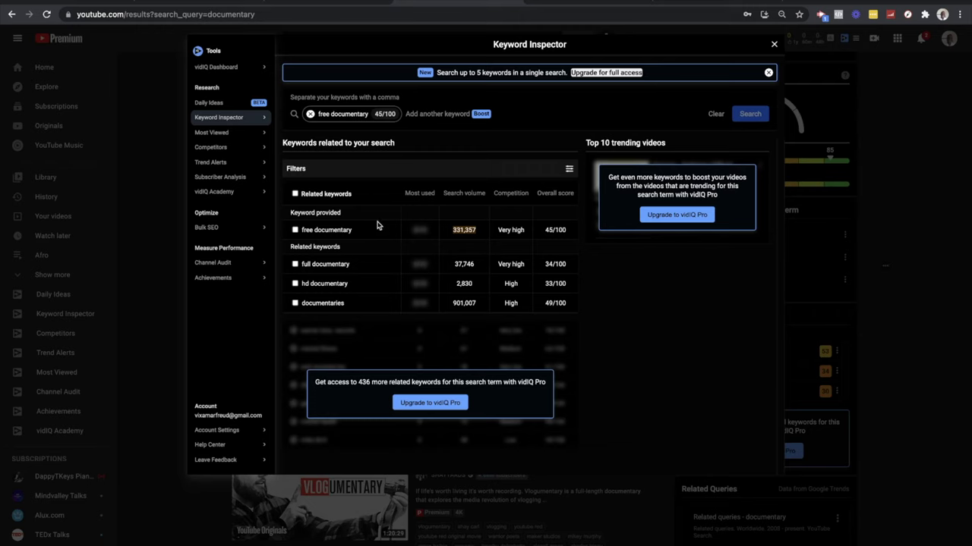
click(326, 4)
key(BackSpace)
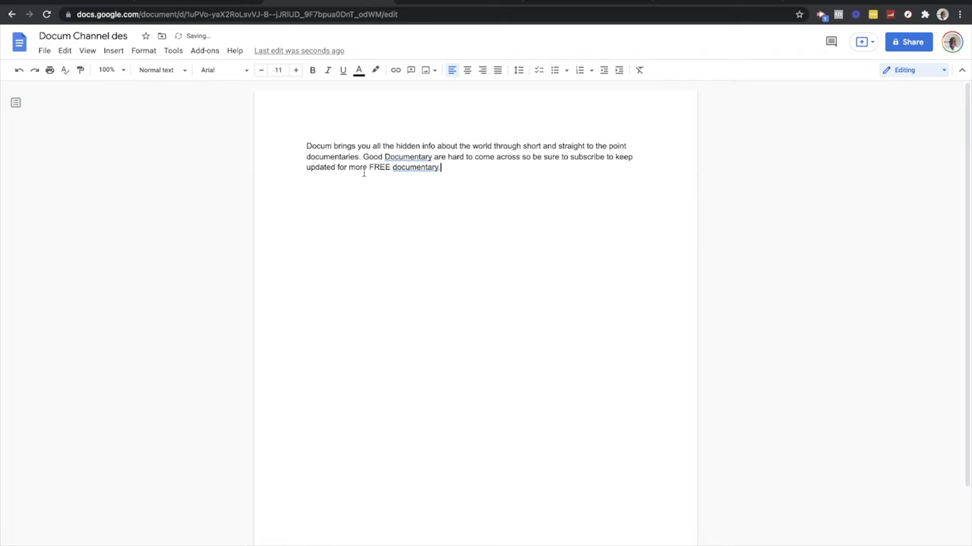
Step: View the grammar suggestion for "documentary" at the end of the channel description and reread the text
click(419, 167)
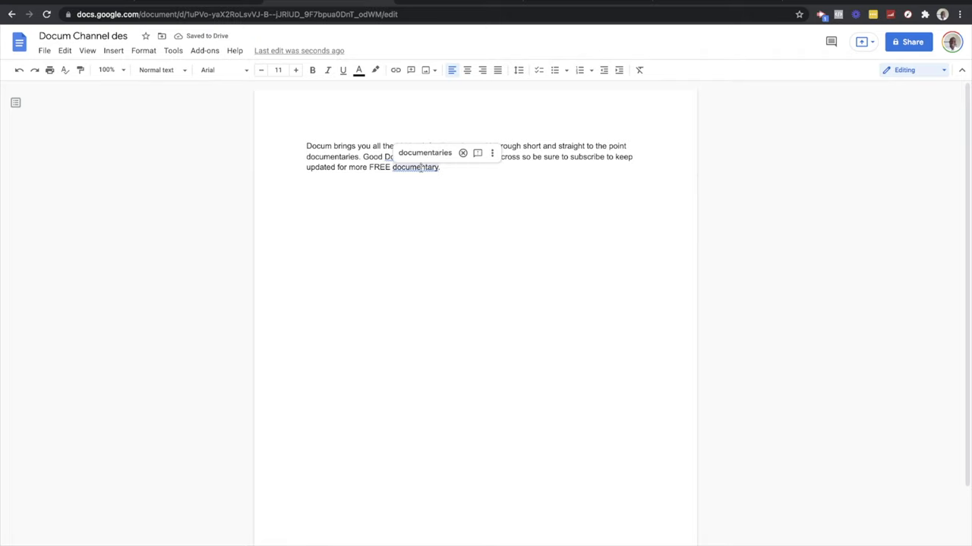
click(471, 180)
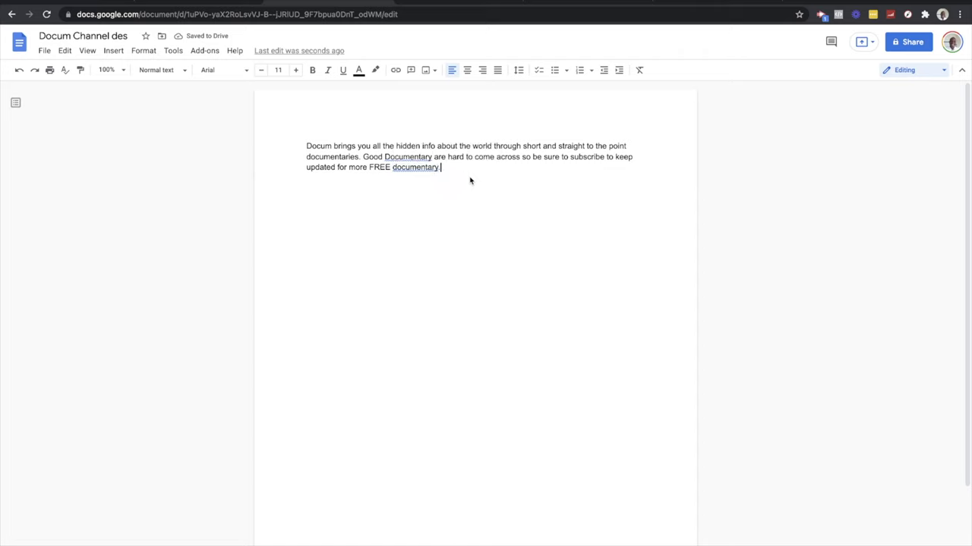
click(416, 167)
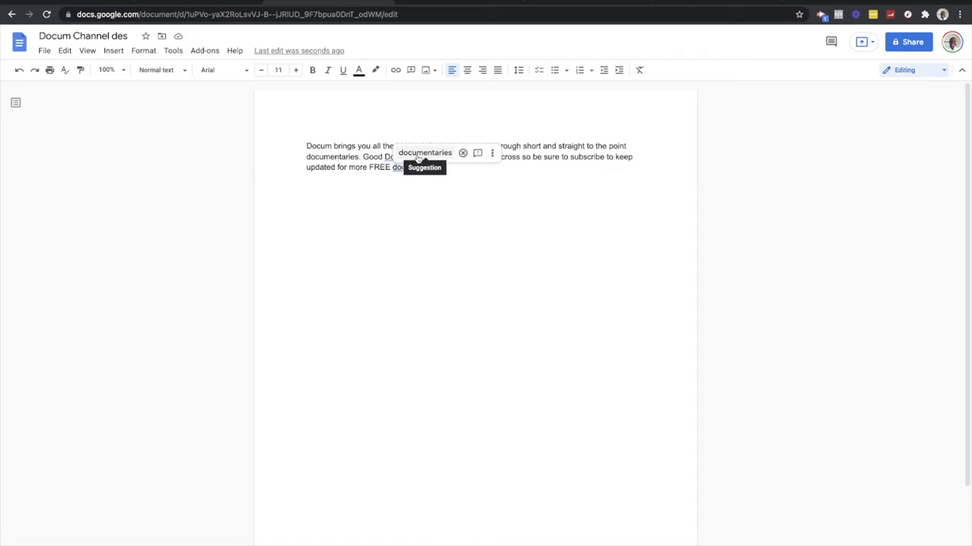
click(376, 166)
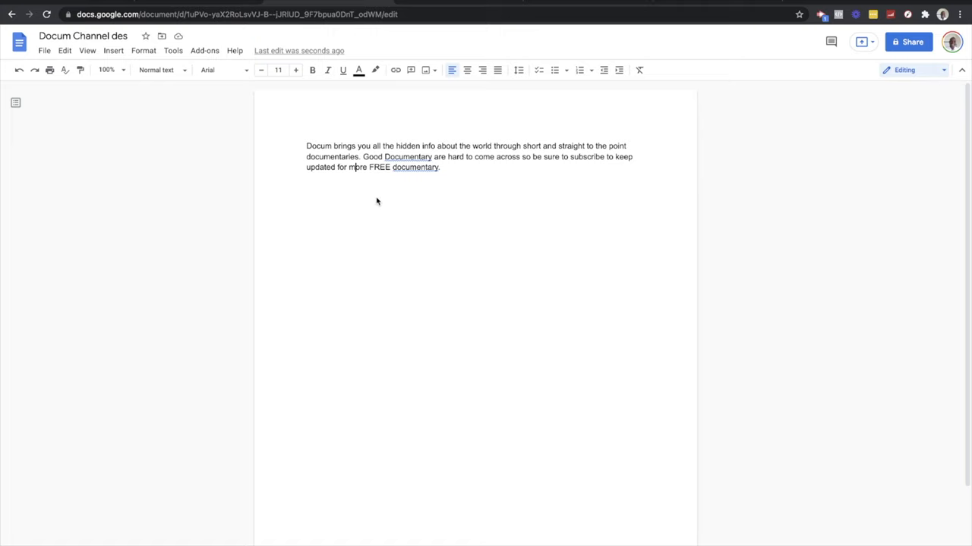
click(412, 156)
click(366, 167)
click(336, 157)
Step: Switch to the "Creating Your Channel Description" slide and go from its VidIQ link to vidIQ's Keywords page for "plane"
click(352, 540)
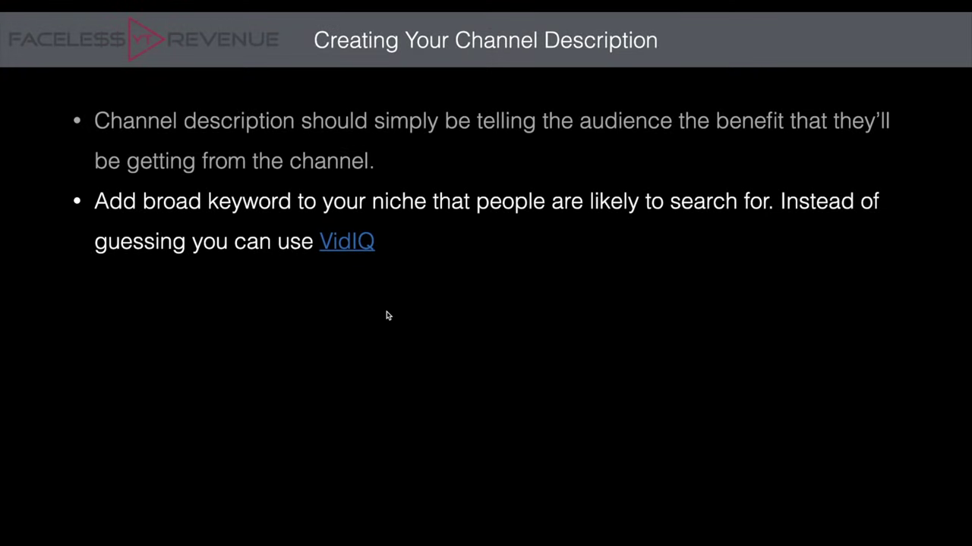
click(366, 244)
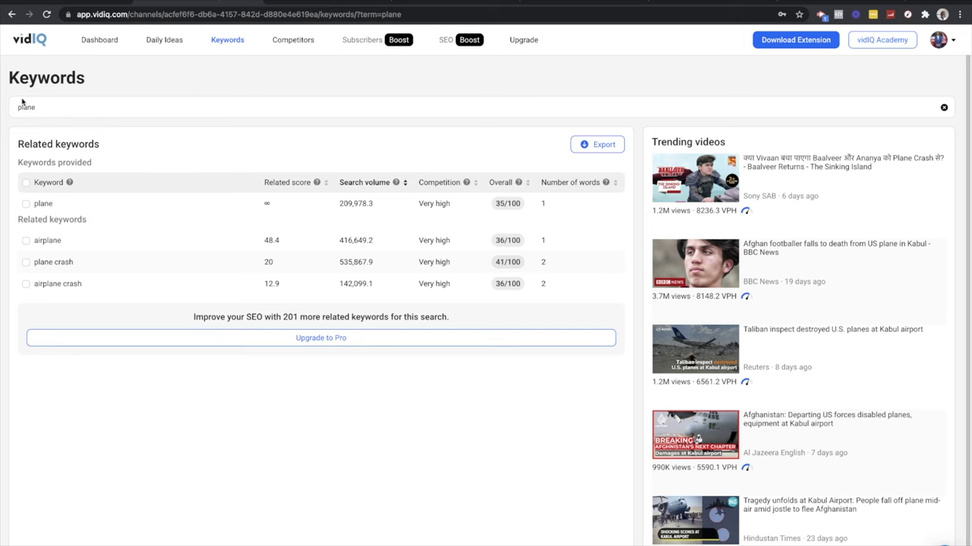
mouse_move(443, 249)
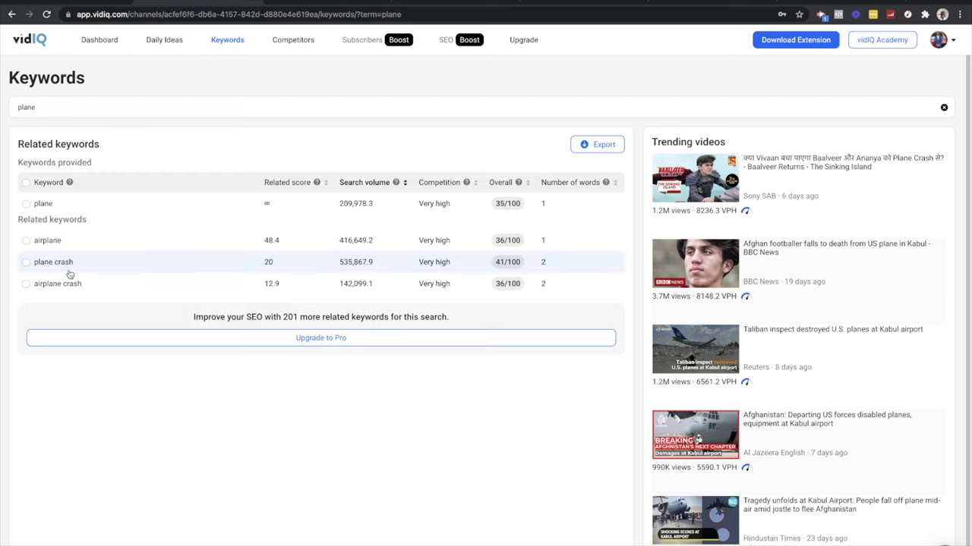
Step: Explore the related keywords "plane crash", "recent airplane crash", "airplane", "airplanes" and "b.o.b airplanes" one after another
click(126, 263)
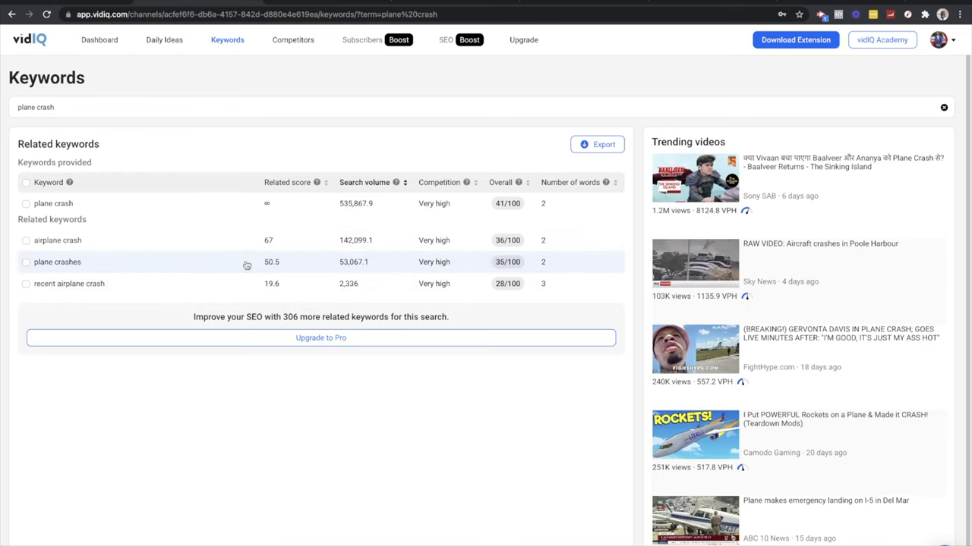
click(90, 284)
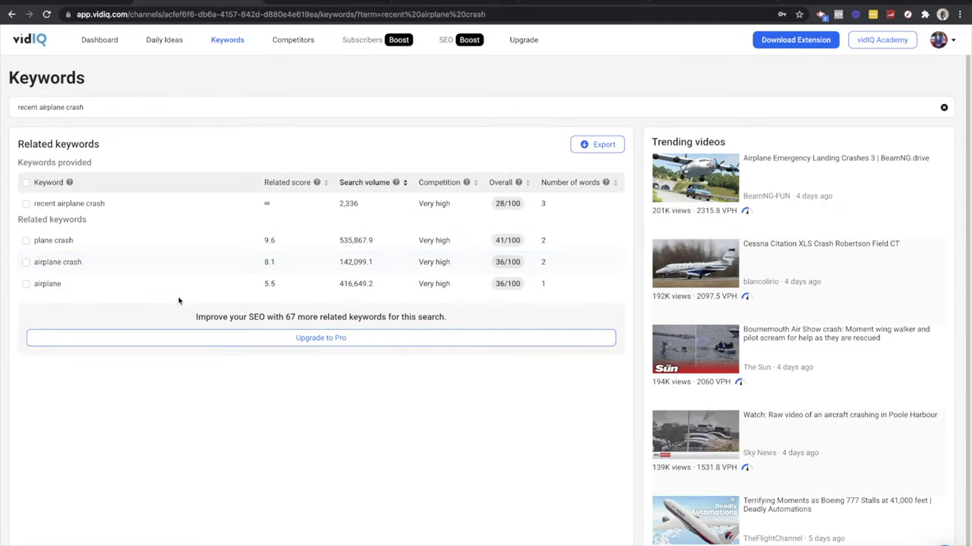
click(129, 279)
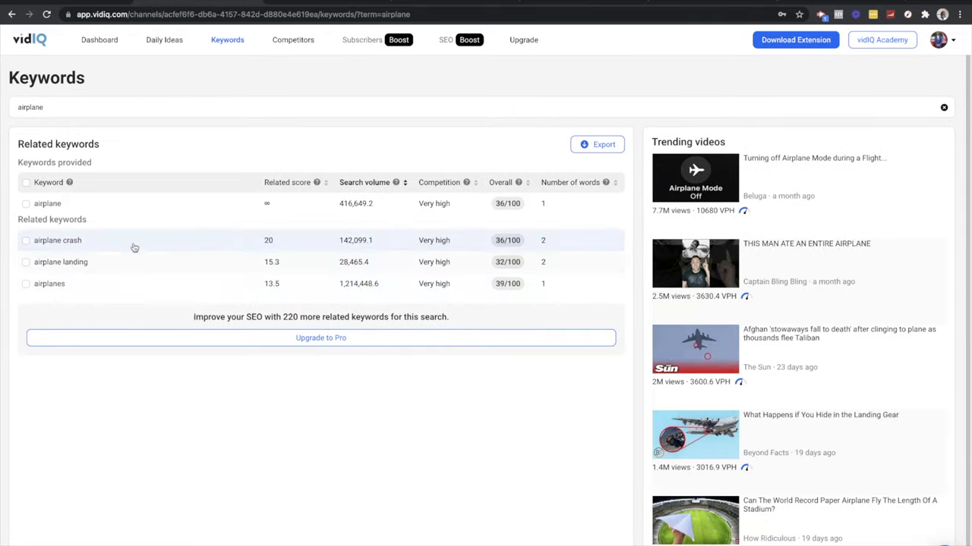
click(206, 288)
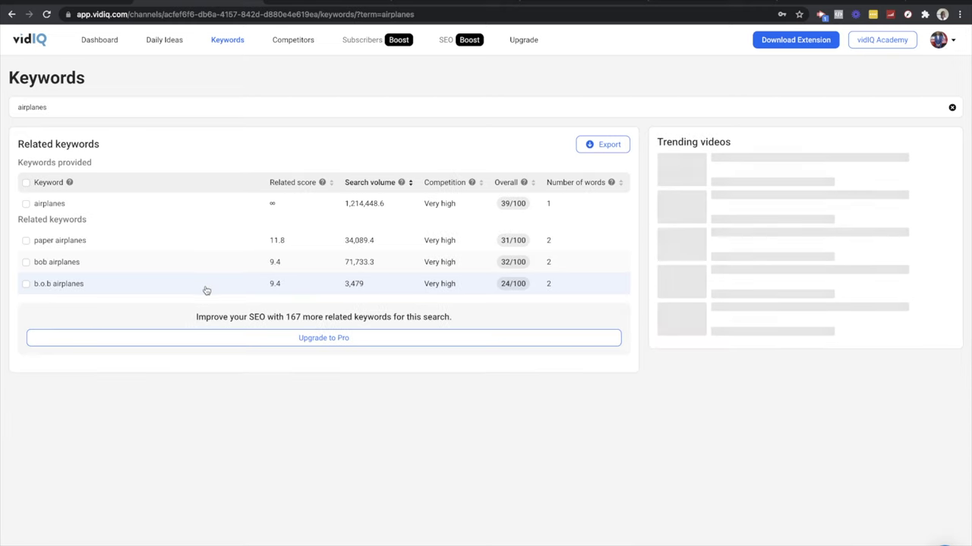
click(122, 290)
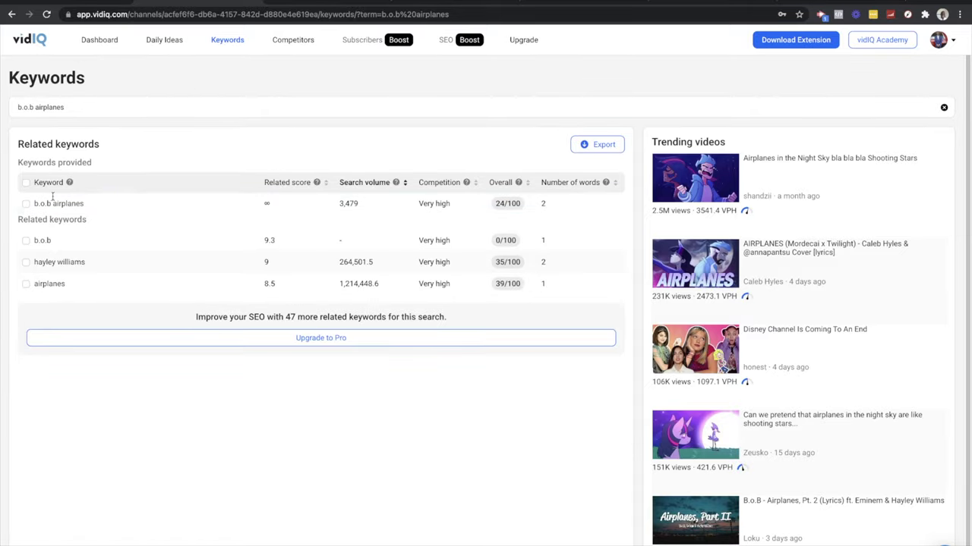
Step: View the vidIQ dashboard, then return to the presentation and advance to the call to action (CTA) point
scroll(38, 48, down, 1)
click(33, 42)
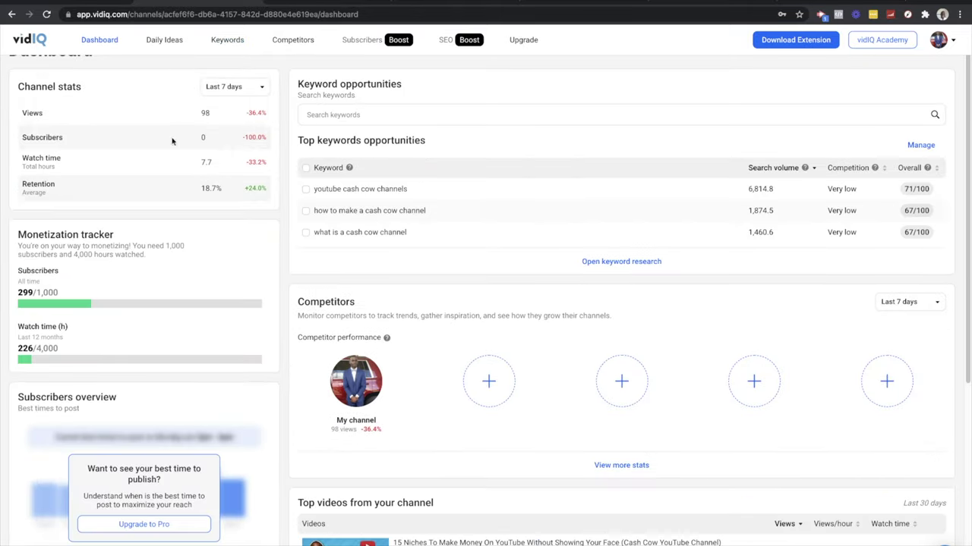
scroll(276, 281, up, 1)
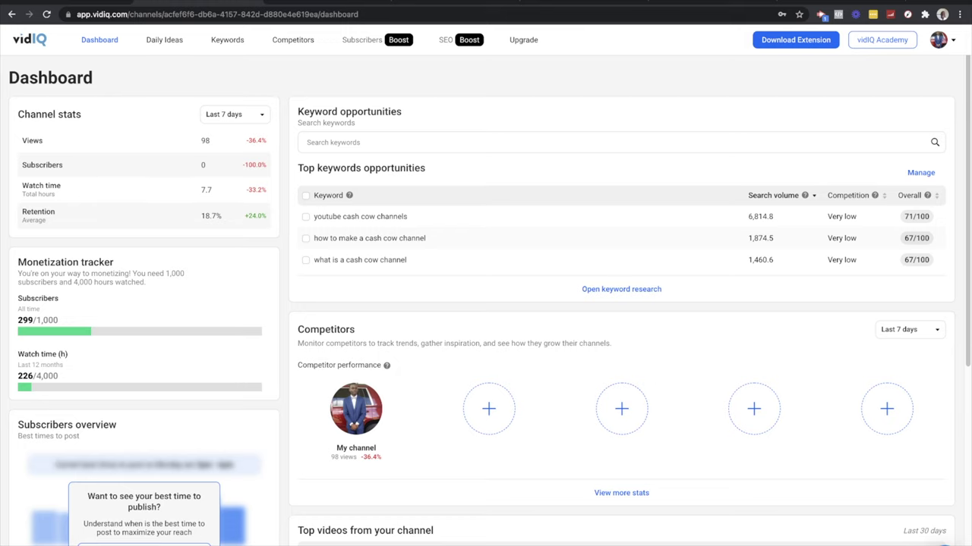
click(353, 540)
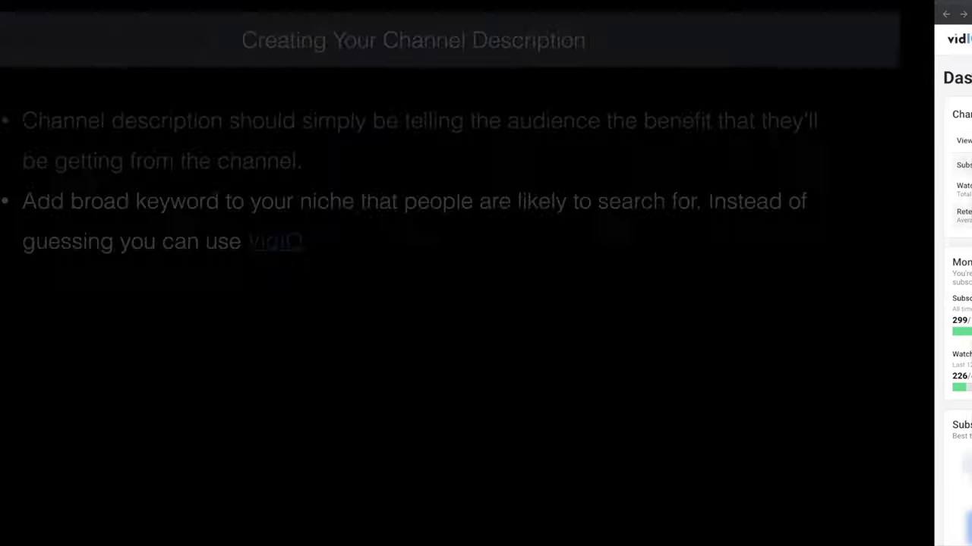
key(Right)
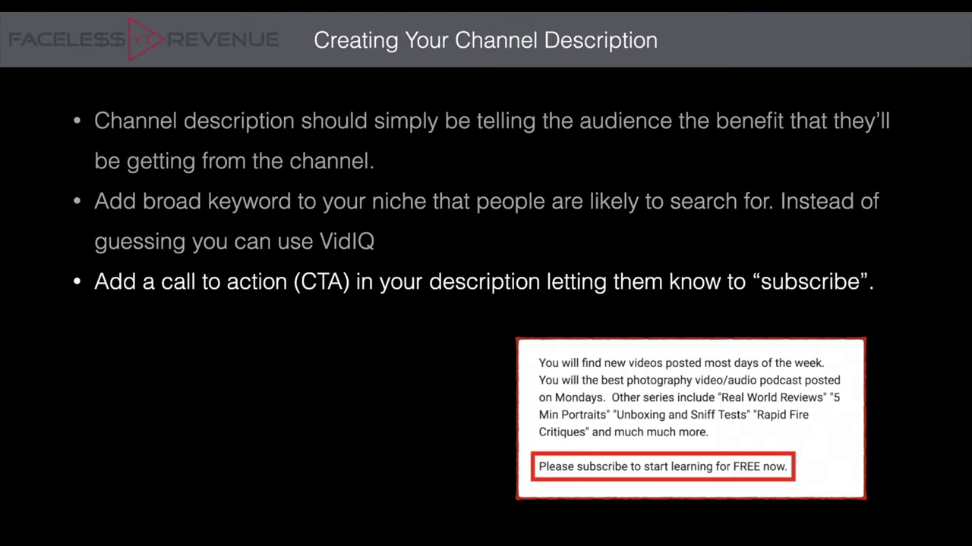